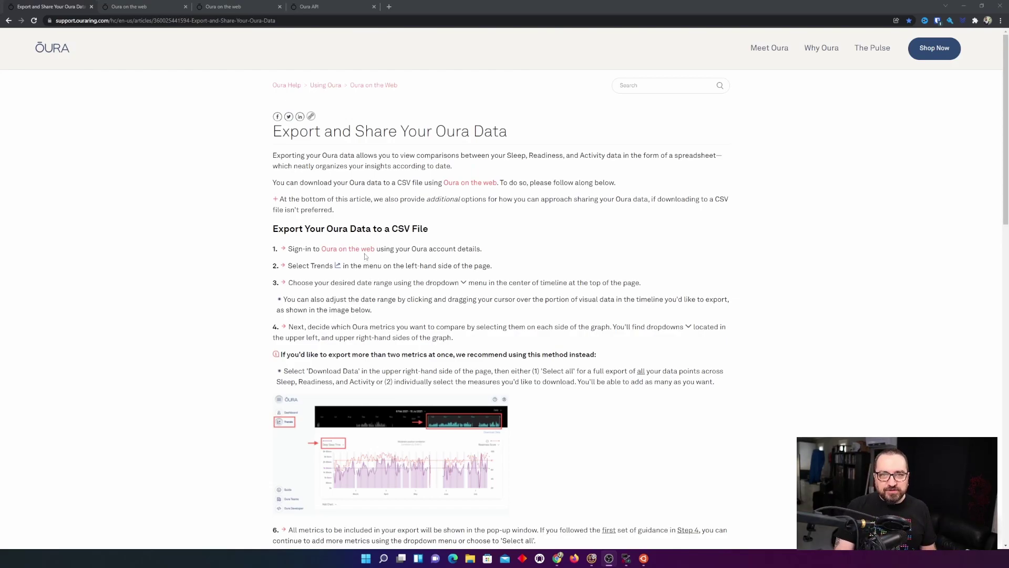
Export all Oura data as JSON from My Account, then bring up the Sleep API docs
{"action": "left_click", "coordinate": [135, 5]}
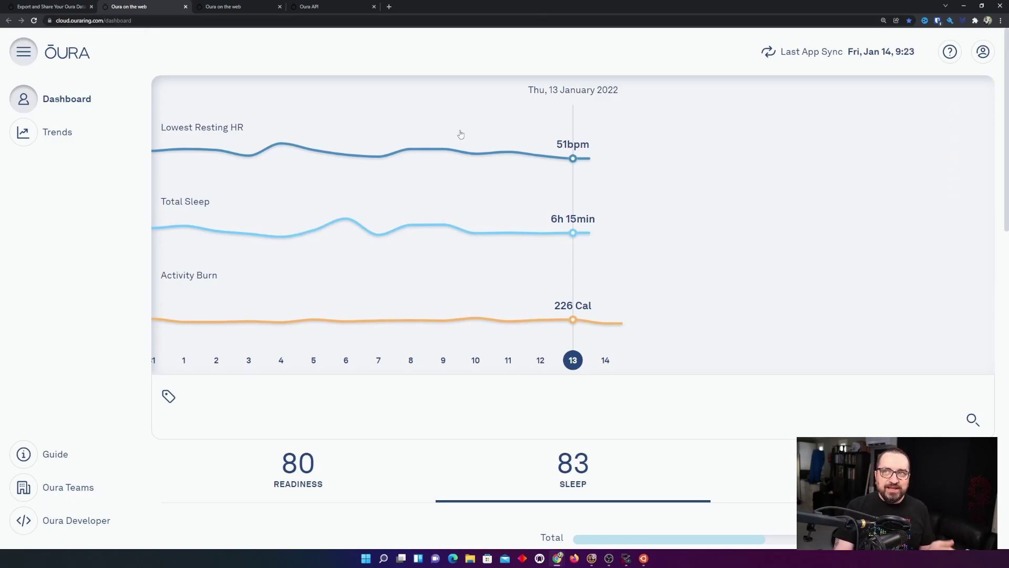
{"action": "left_click", "coordinate": [983, 52]}
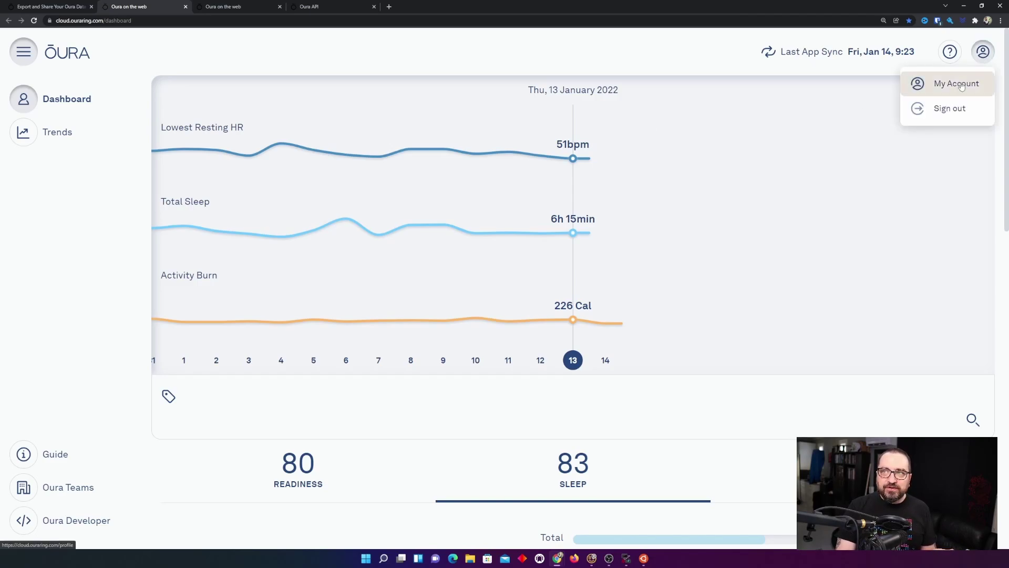
{"action": "left_click", "coordinate": [227, 7]}
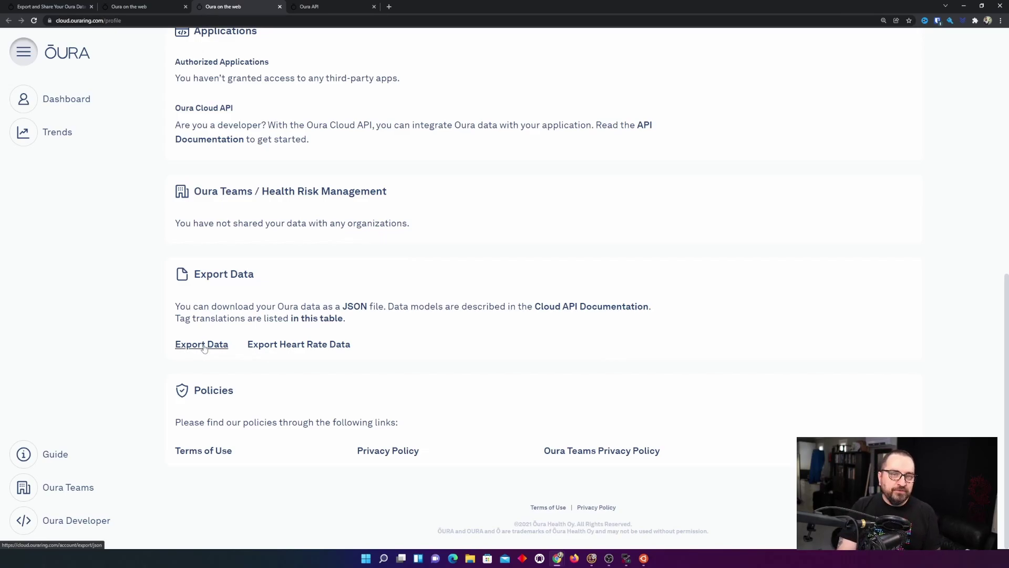
{"action": "left_click", "coordinate": [202, 345]}
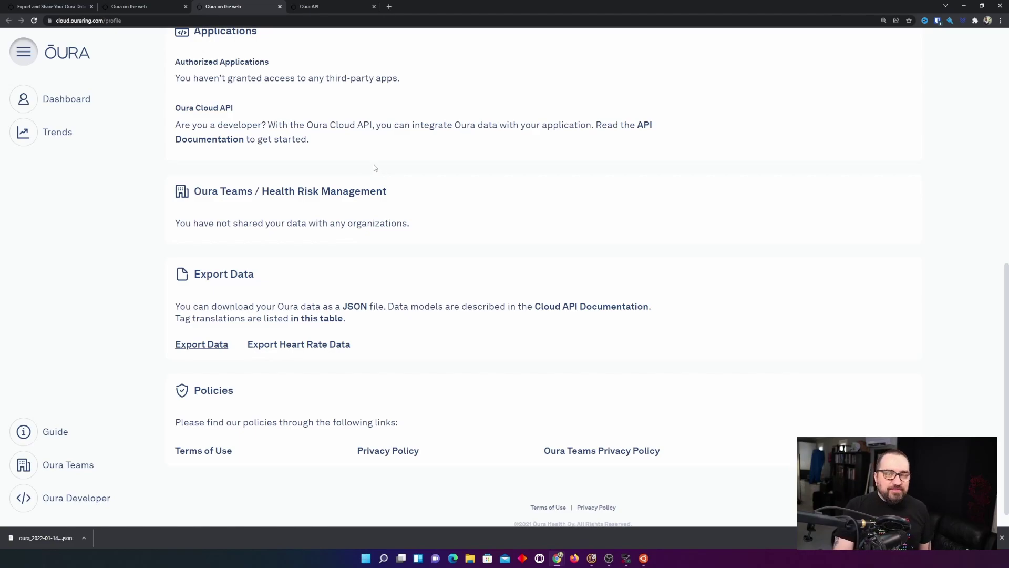
{"action": "left_click", "coordinate": [329, 5]}
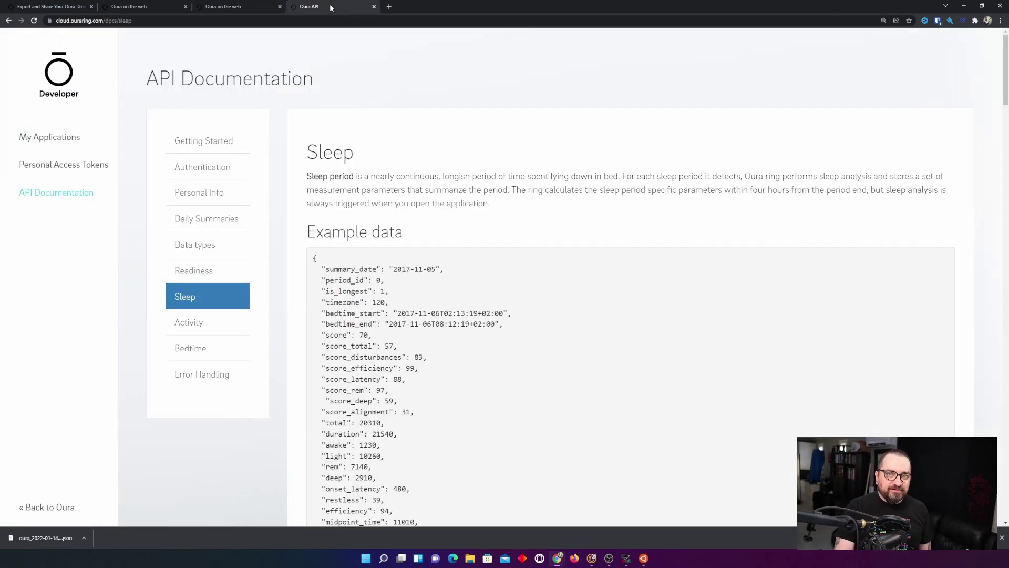
{"action": "scroll", "coordinate": [467, 221], "scroll_direction": "down", "scroll_amount": 5}
{"action": "scroll", "coordinate": [465, 222], "scroll_direction": "down", "scroll_amount": 3}
{"action": "scroll", "coordinate": [466, 221], "scroll_direction": "down", "scroll_amount": 3}
{"action": "scroll", "coordinate": [467, 221], "scroll_direction": "down", "scroll_amount": 5}
{"action": "scroll", "coordinate": [466, 220], "scroll_direction": "down", "scroll_amount": 3}
{"action": "scroll", "coordinate": [466, 220], "scroll_direction": "down", "scroll_amount": 2}
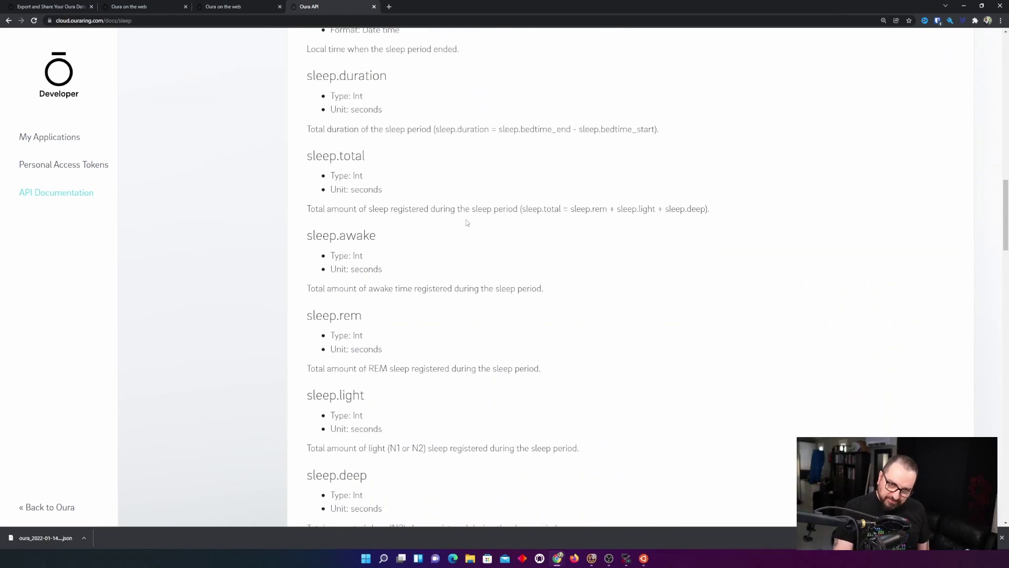
{"action": "scroll", "coordinate": [466, 219], "scroll_direction": "up", "scroll_amount": 8}
{"action": "scroll", "coordinate": [466, 222], "scroll_direction": "up", "scroll_amount": 5}
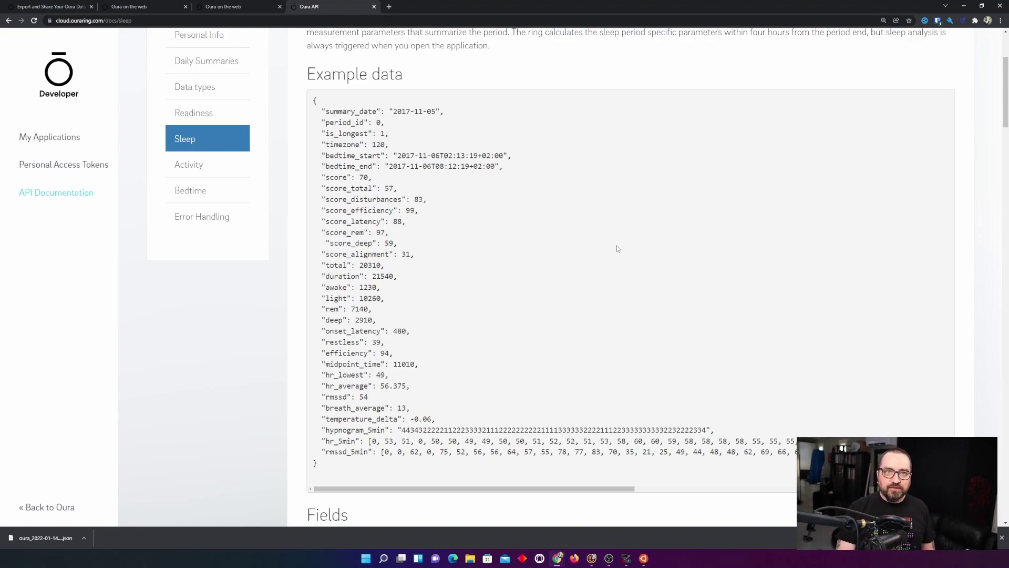
List the repo and data folders, preview data/oura_activities.json, and point out oura.ipynb
{"action": "left_click", "coordinate": [643, 558]}
{"action": "type", "text": "ls"}
{"action": "key", "text": "Return"}
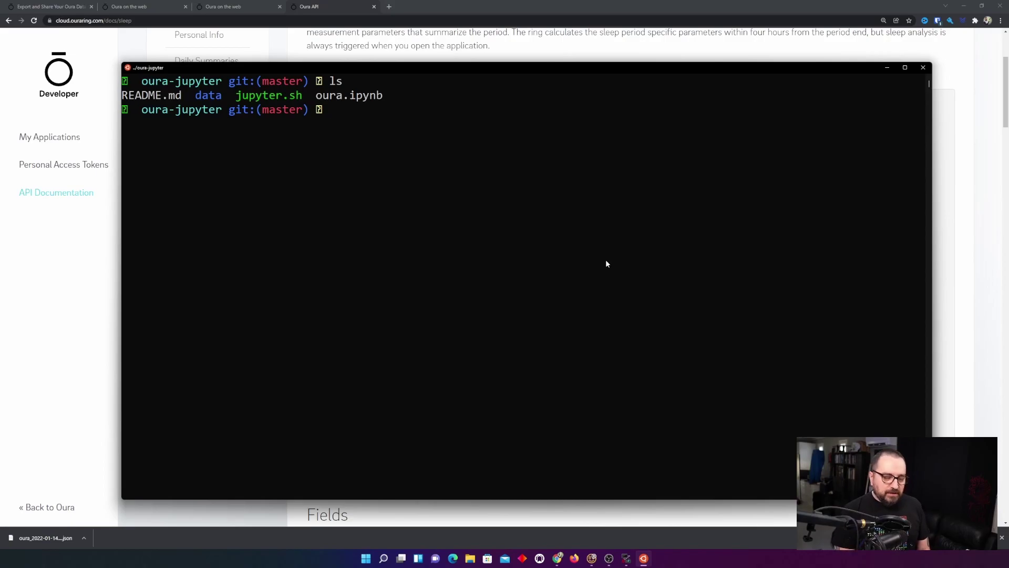
{"action": "type", "text": "ls data"}
{"action": "key", "text": "Return"}
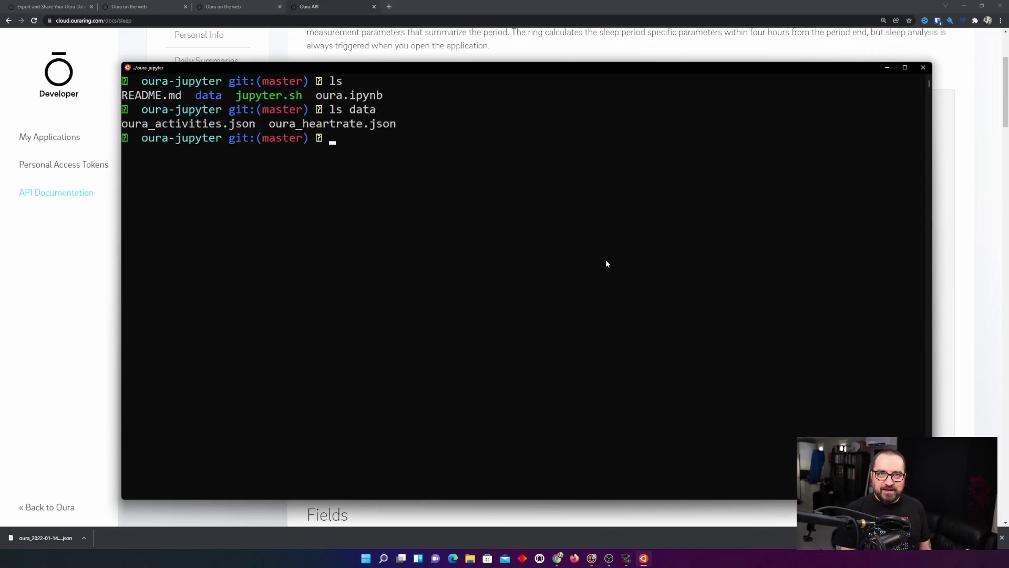
{"action": "type", "text": "head data/oura_ac"}
{"action": "key", "text": "Tab"}
{"action": "key", "text": "Return"}
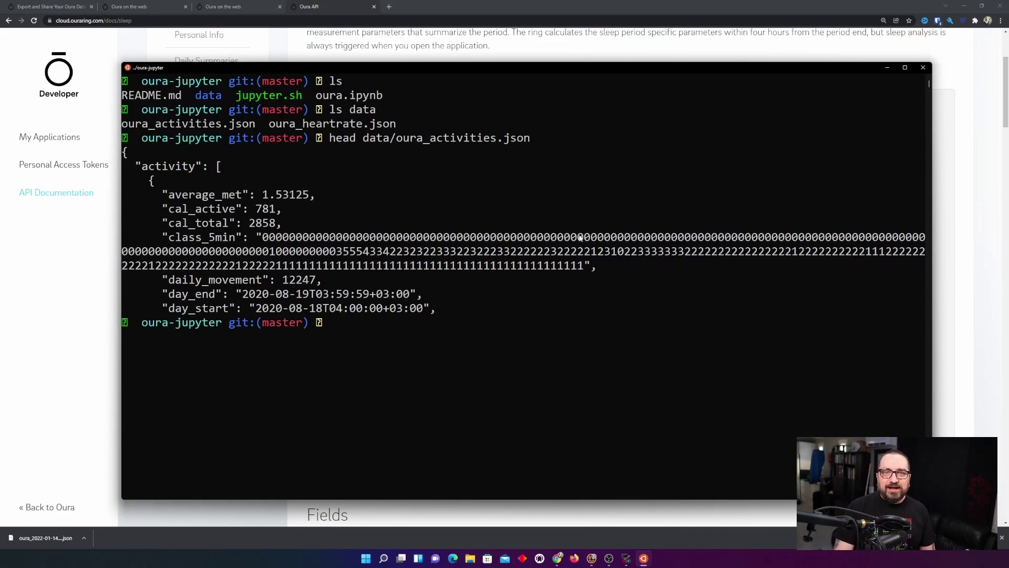
{"action": "left_click_drag", "start_coordinate": [317, 95], "coordinate": [381, 95]}
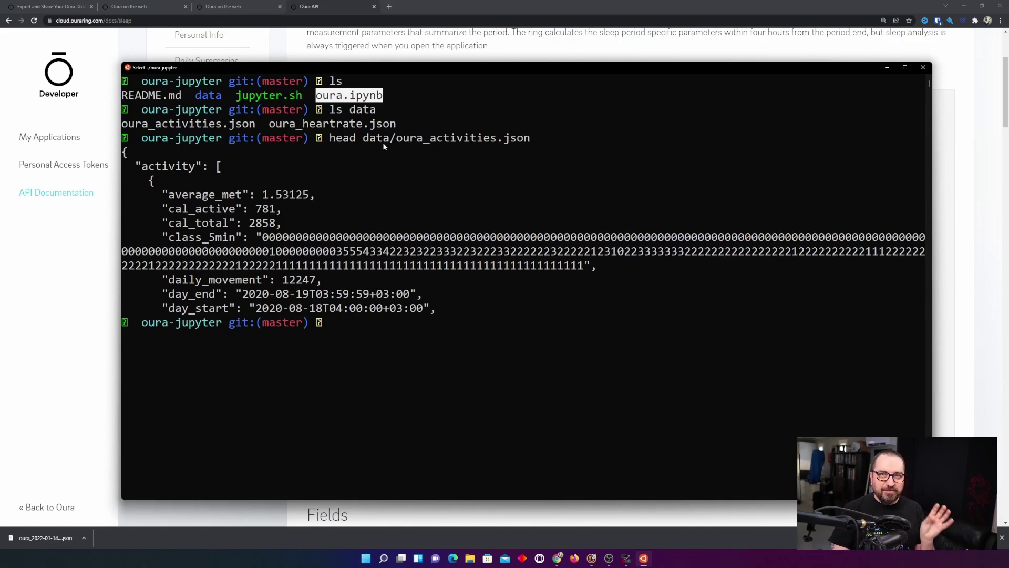
{"action": "left_click", "coordinate": [496, 347]}
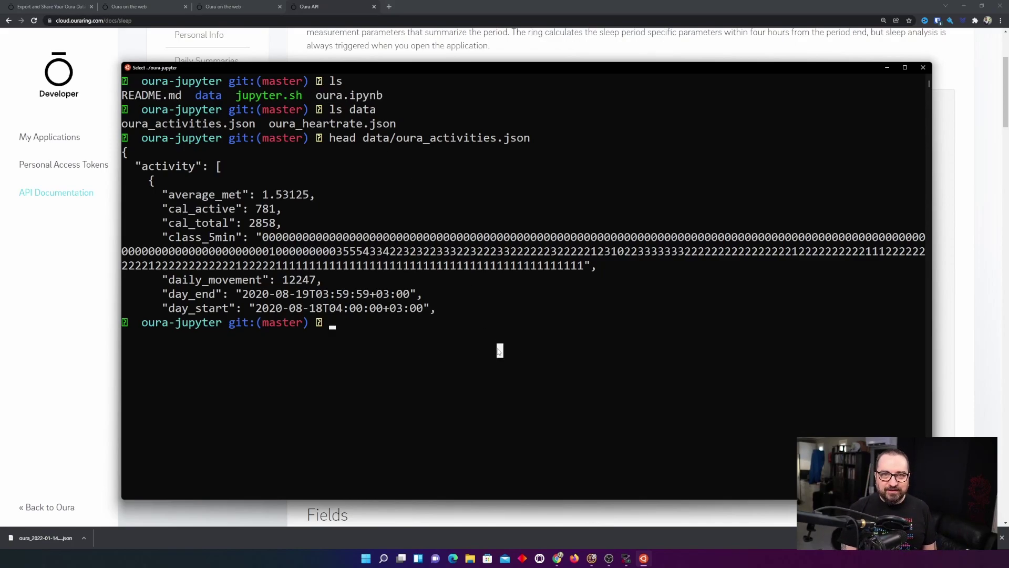
{"action": "type", "text": "./jup"}
Launch ./jupyter.sh and load its localhost notebook URL in the browser
{"action": "key", "text": "BackSpace"}
{"action": "type", "text": "pyter.sh"}
{"action": "key", "text": "Return"}
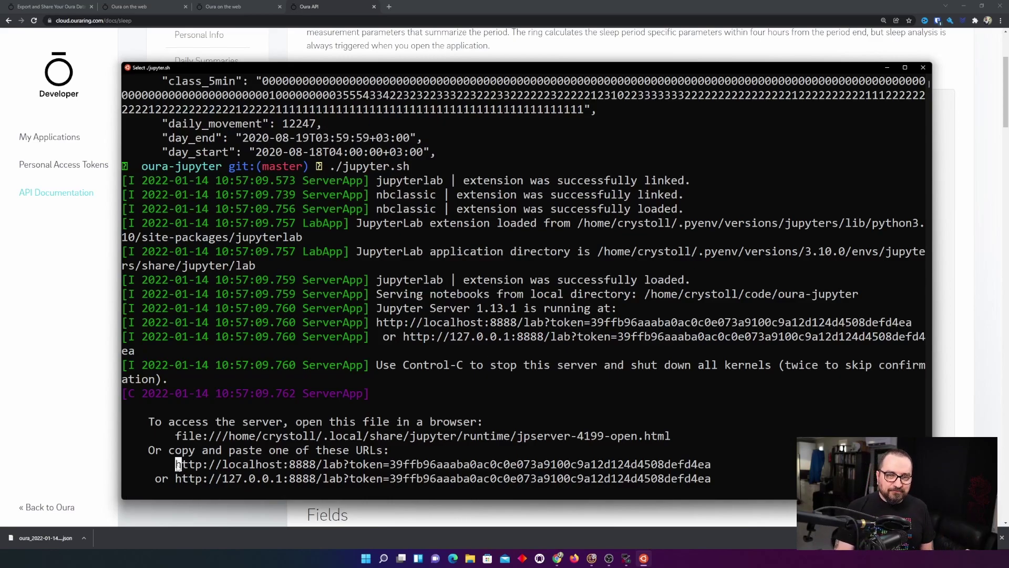
{"action": "left_click_drag", "start_coordinate": [175, 464], "coordinate": [707, 466]}
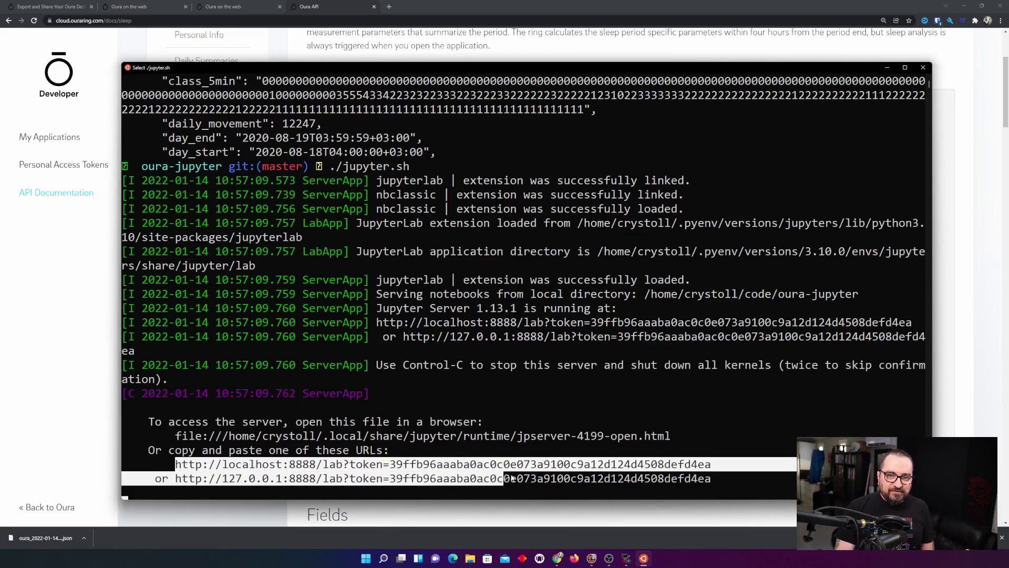
{"action": "right_click", "coordinate": [704, 470]}
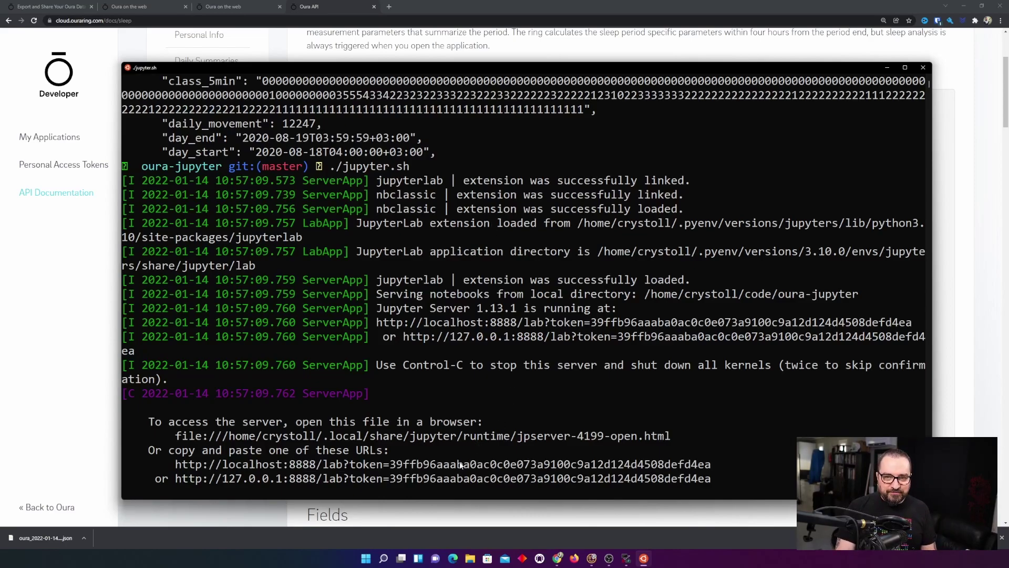
{"action": "left_click", "coordinate": [323, 20]}
{"action": "key", "text": "ctrl+v"}
{"action": "key", "text": "Return"}
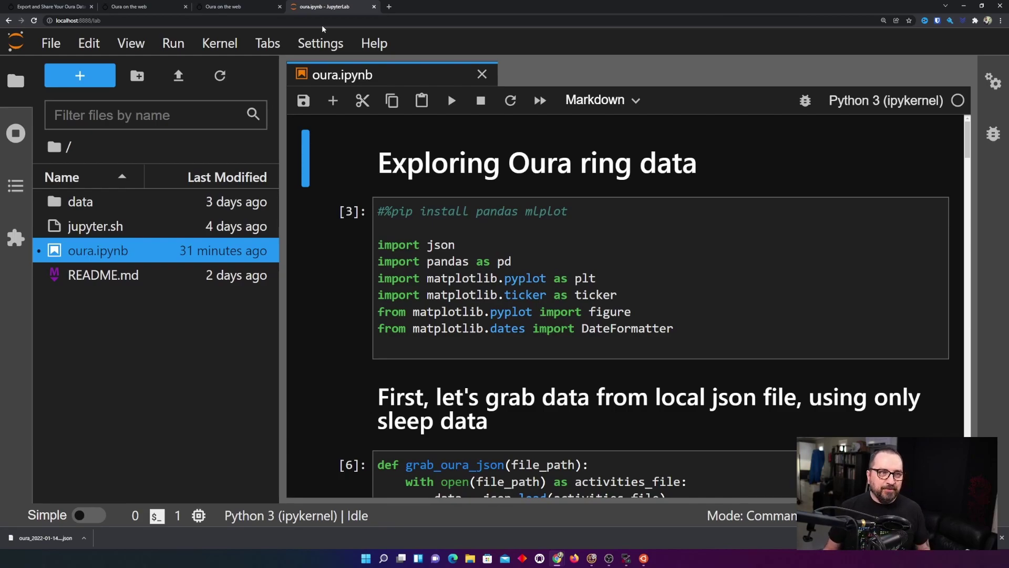
Run the imports cell for json, pandas and matplotlib
{"action": "left_click", "coordinate": [514, 261]}
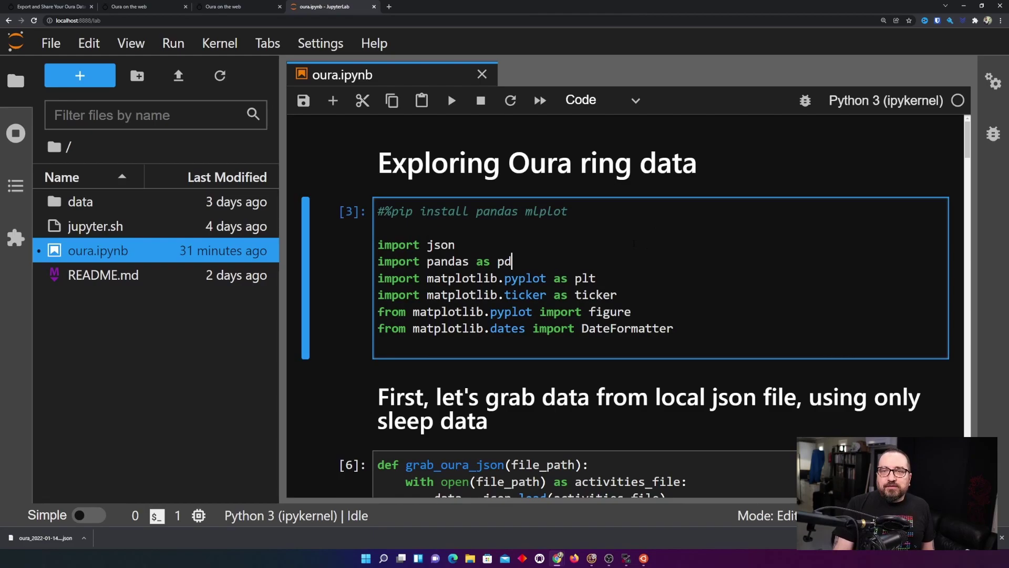
{"action": "left_click", "coordinate": [584, 211]}
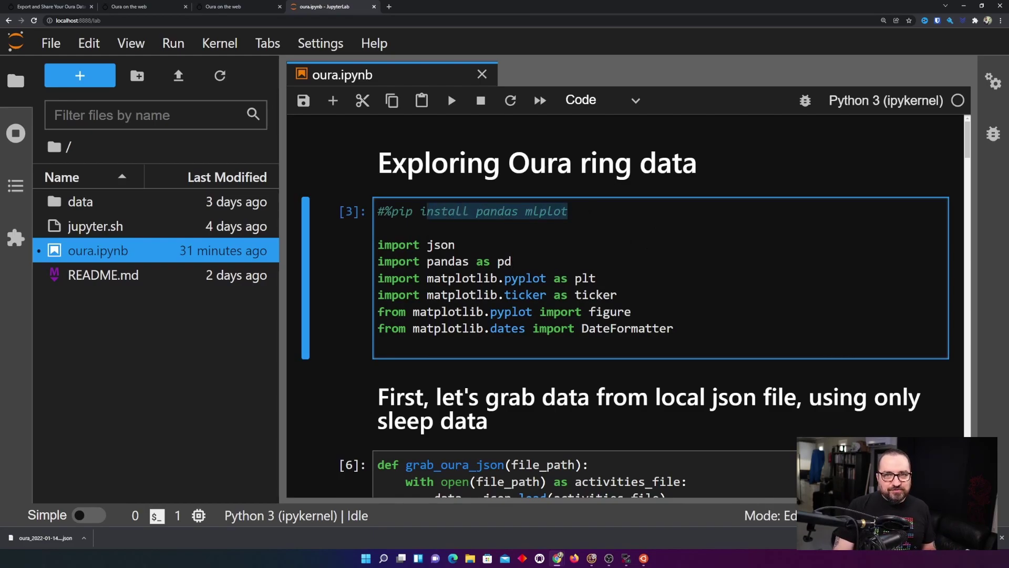
{"action": "key", "text": "shift+Home"}
{"action": "key", "text": "Down"}
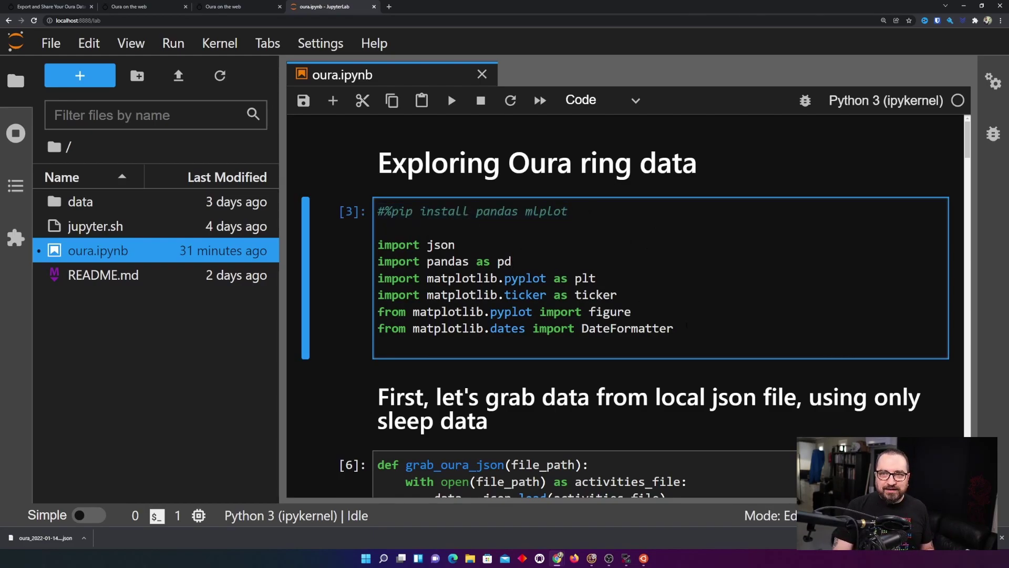
{"action": "key", "text": "shift+Up"}
{"action": "key", "text": "shift+Up"}
{"action": "key", "text": "shift+Up"}
{"action": "key", "text": "Left"}
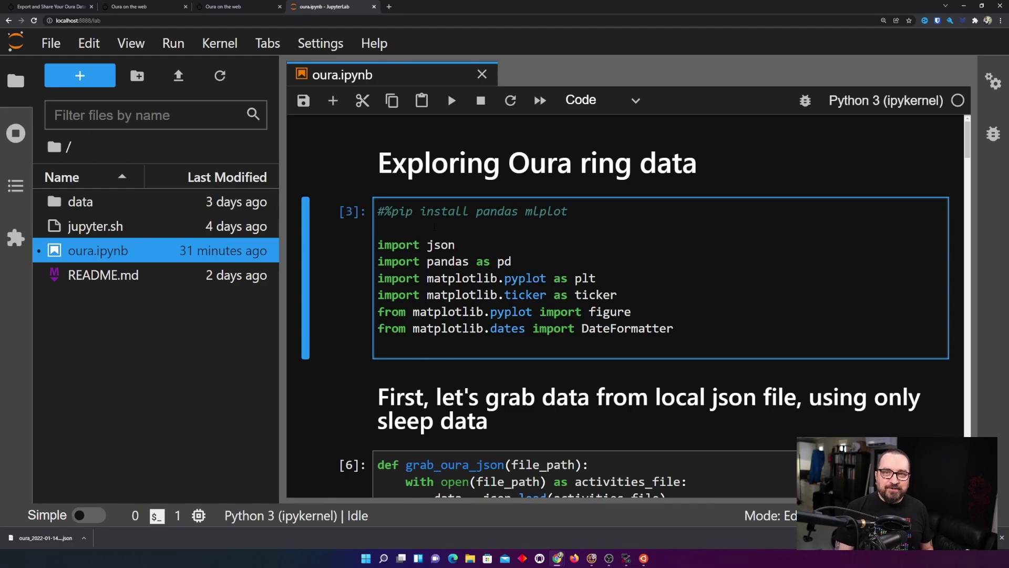
{"action": "key", "text": "ctrl+Return"}
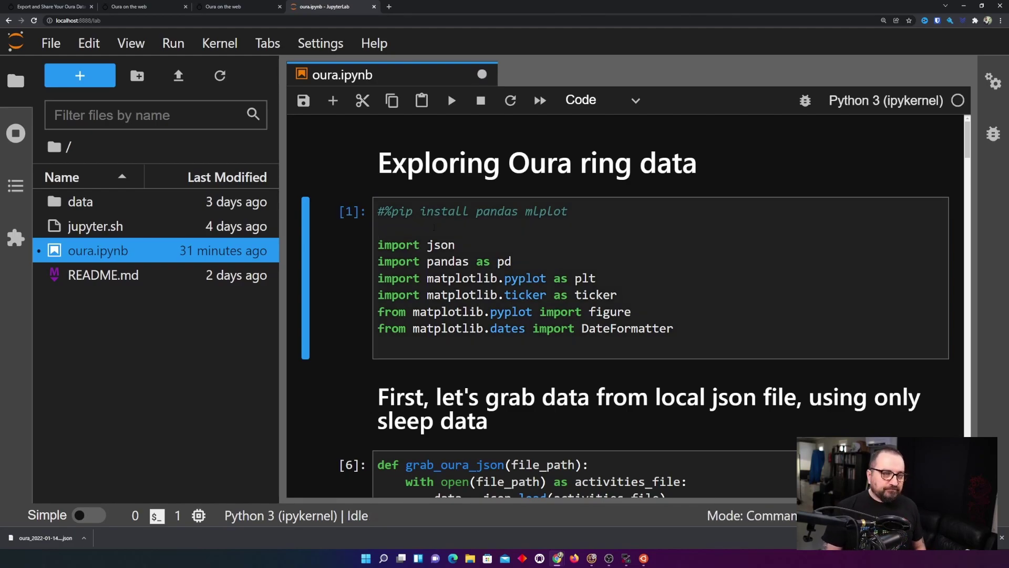
Re-run the imports cell twice and highlight the pandas and matplotlib imports
{"action": "key", "text": "Return"}
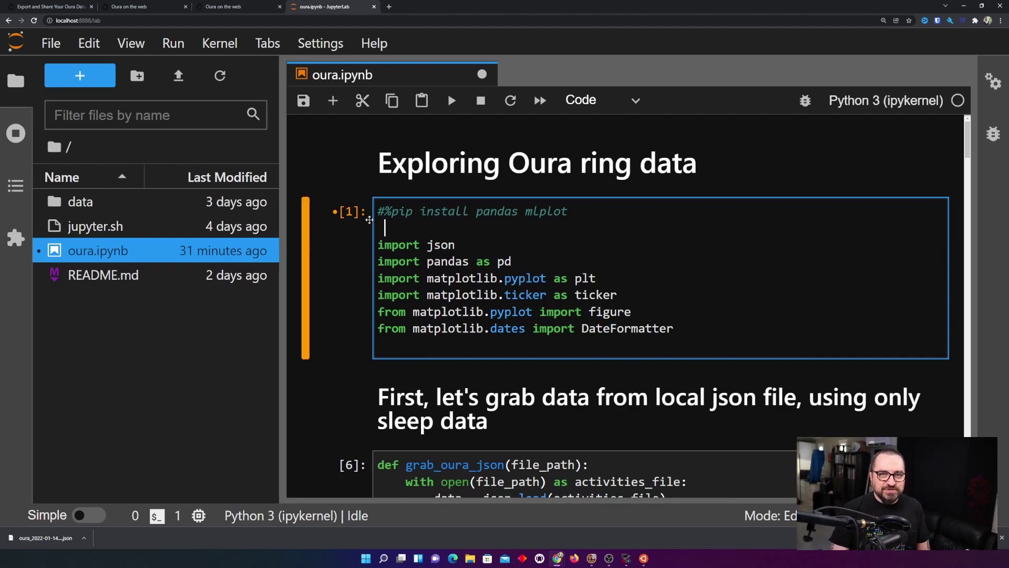
{"action": "key", "text": "ctrl+Return"}
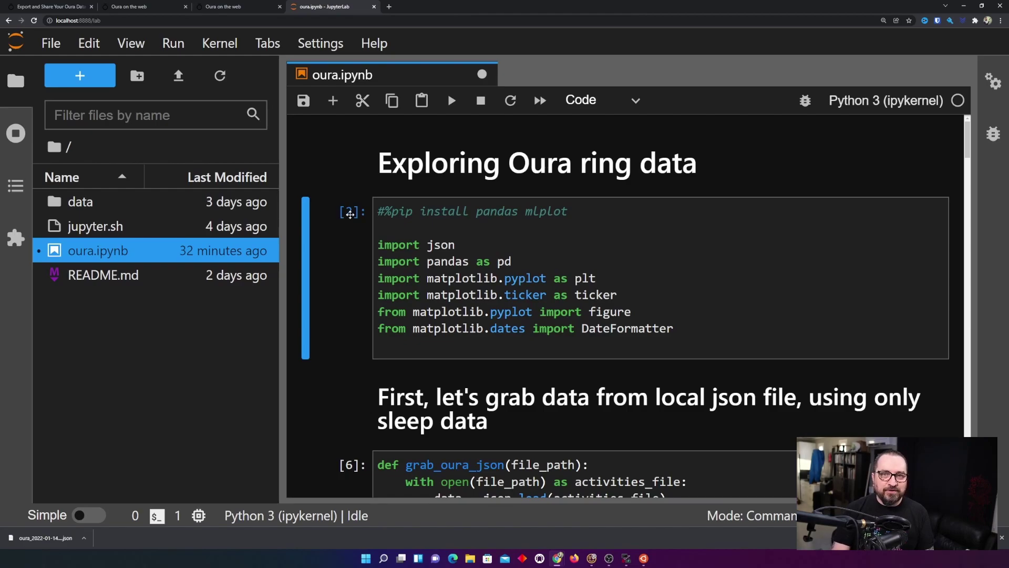
{"action": "left_click", "coordinate": [410, 229]}
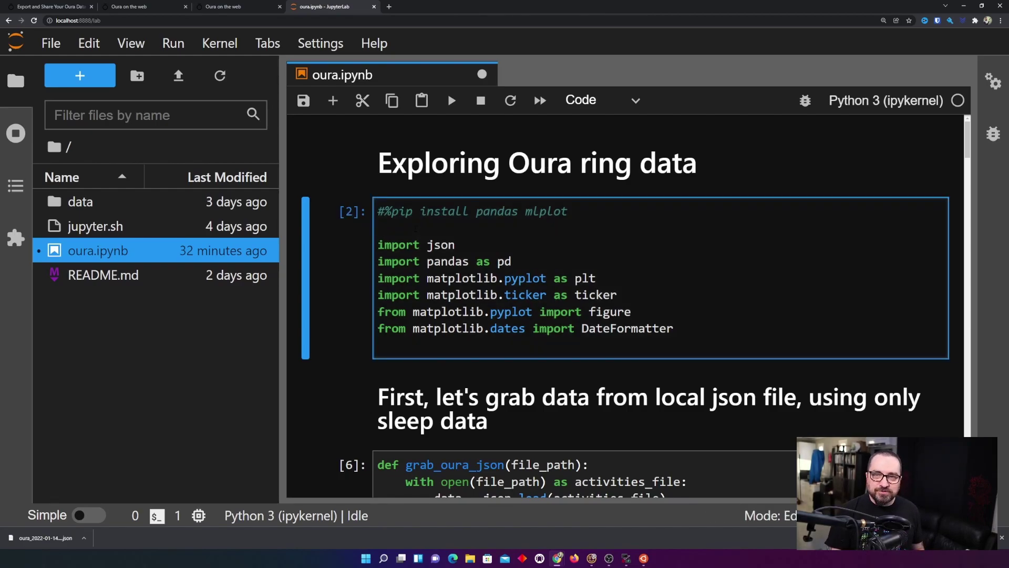
{"action": "key", "text": "ctrl+Return"}
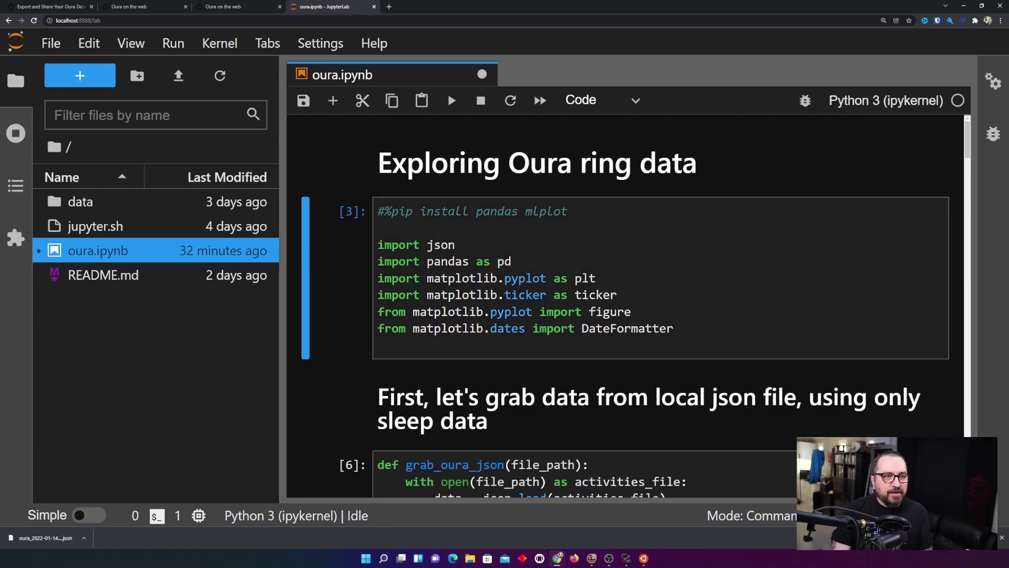
{"action": "scroll", "coordinate": [623, 300], "scroll_direction": "down", "scroll_amount": 1}
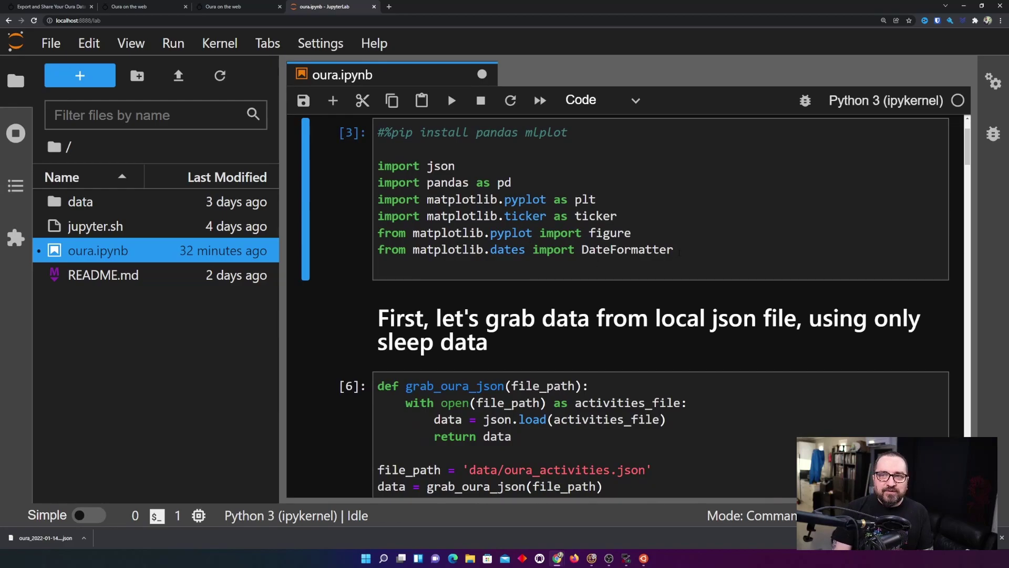
{"action": "left_click_drag", "start_coordinate": [676, 250], "coordinate": [377, 166]}
{"action": "left_click", "coordinate": [527, 200]}
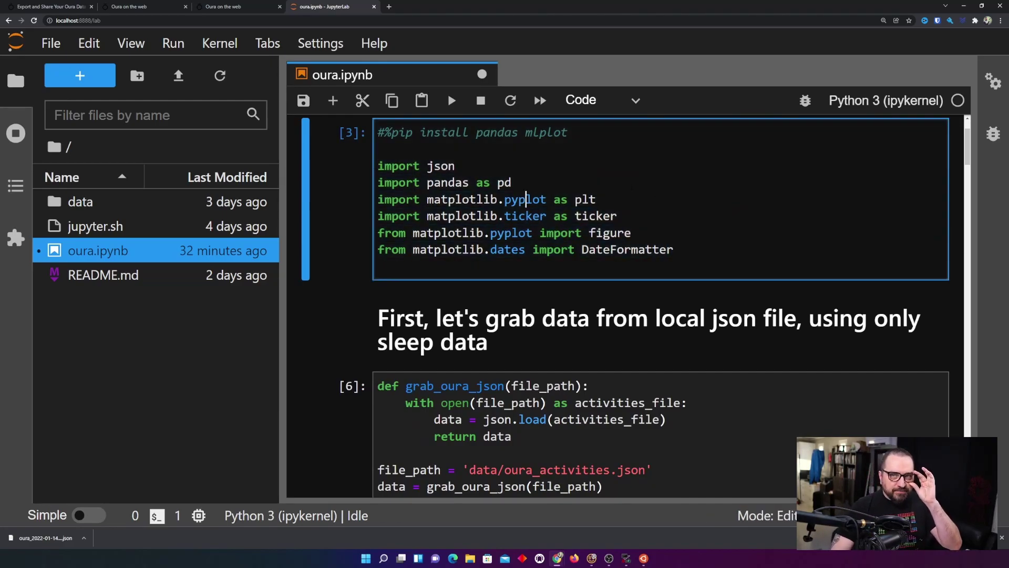
{"action": "double_click", "coordinate": [447, 181]}
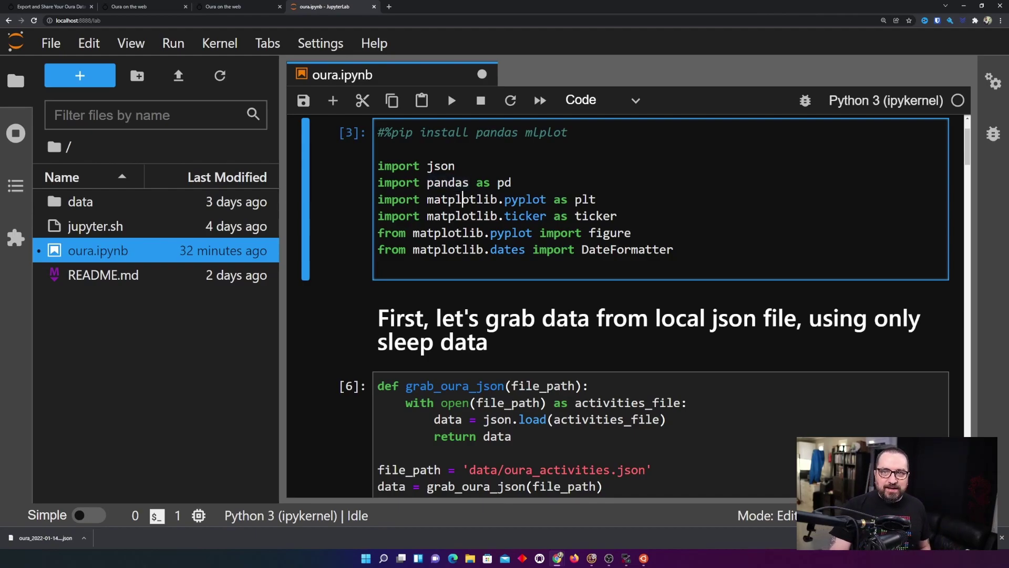
{"action": "double_click", "coordinate": [462, 199]}
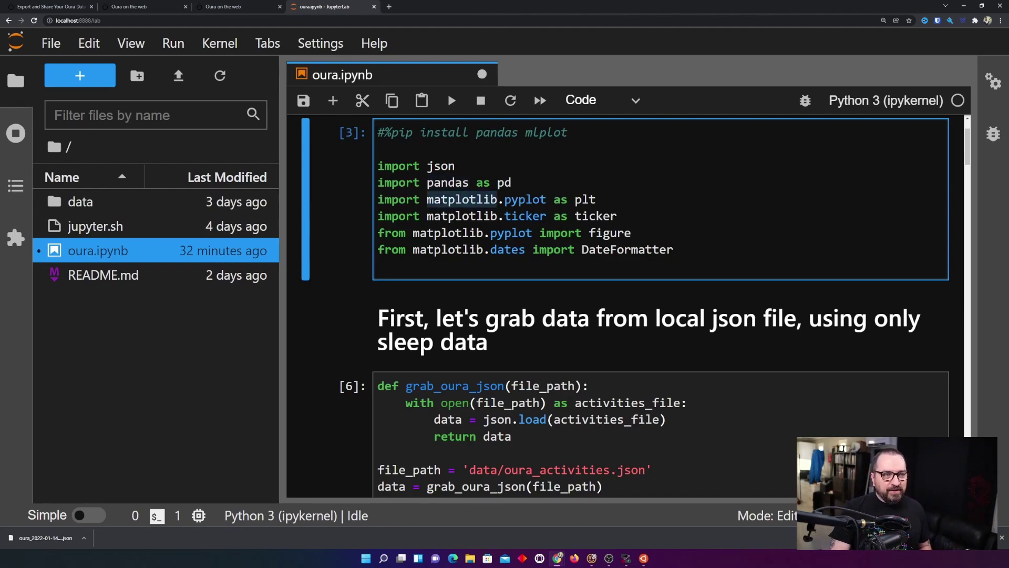
{"action": "scroll", "coordinate": [577, 207], "scroll_direction": "down", "scroll_amount": 2}
{"action": "scroll", "coordinate": [576, 207], "scroll_direction": "down", "scroll_amount": 2}
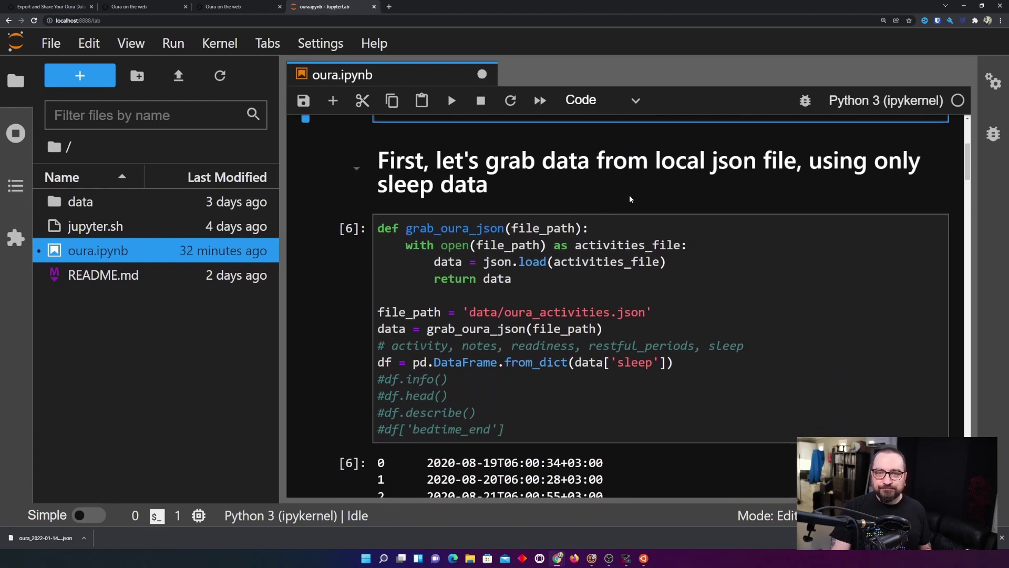
Highlight the json-reading function, open line, 'data/oura_activities.json' path and DataFrame line
{"action": "left_click_drag", "start_coordinate": [513, 278], "coordinate": [334, 230]}
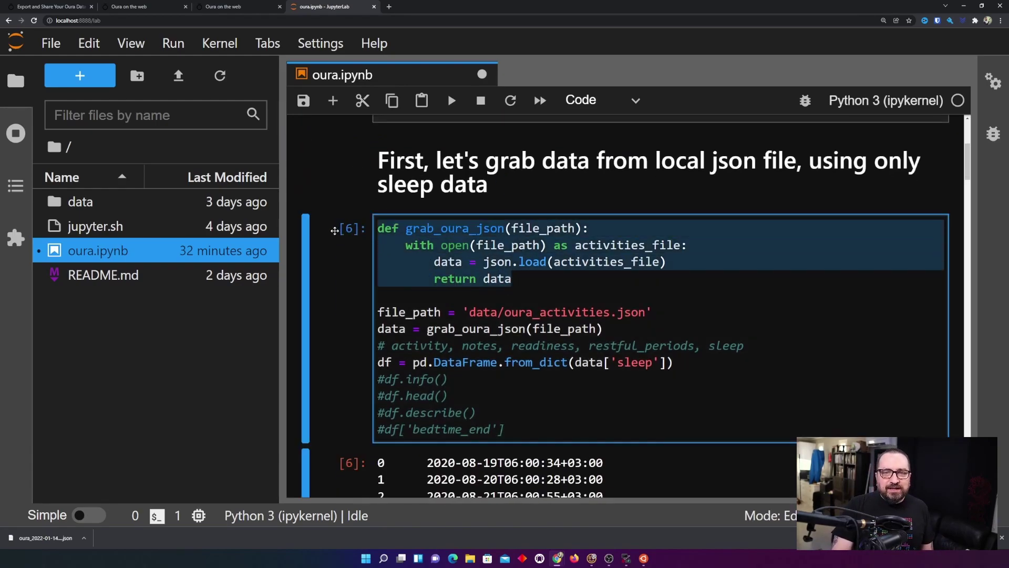
{"action": "left_click", "coordinate": [552, 294]}
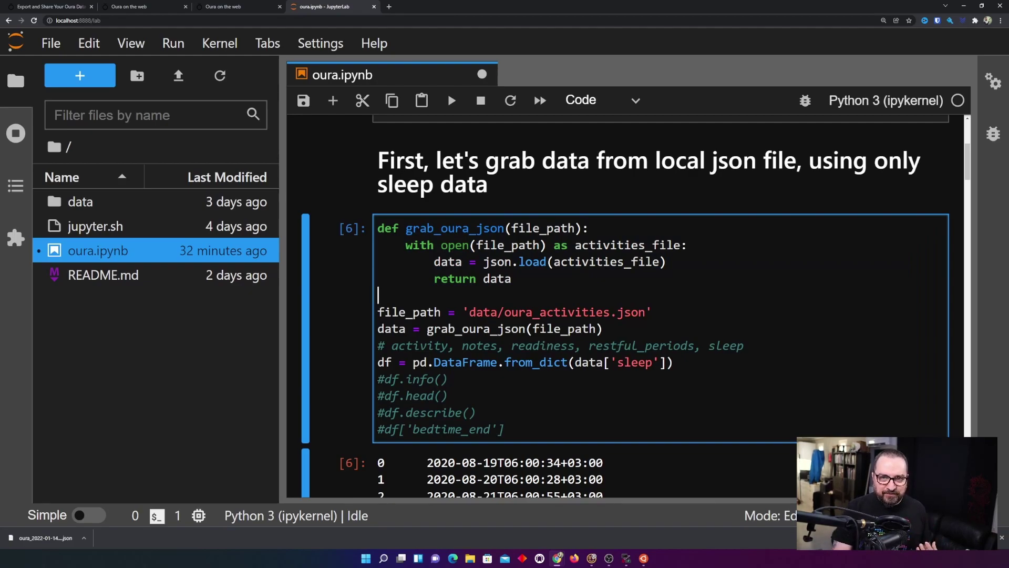
{"action": "left_click_drag", "start_coordinate": [400, 245], "coordinate": [687, 245]}
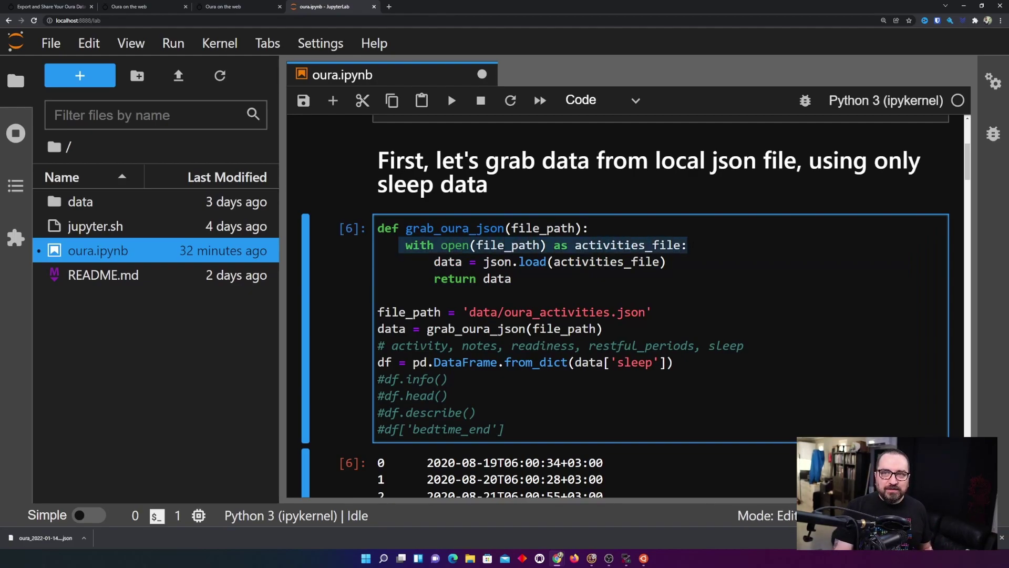
{"action": "left_click", "coordinate": [688, 274]}
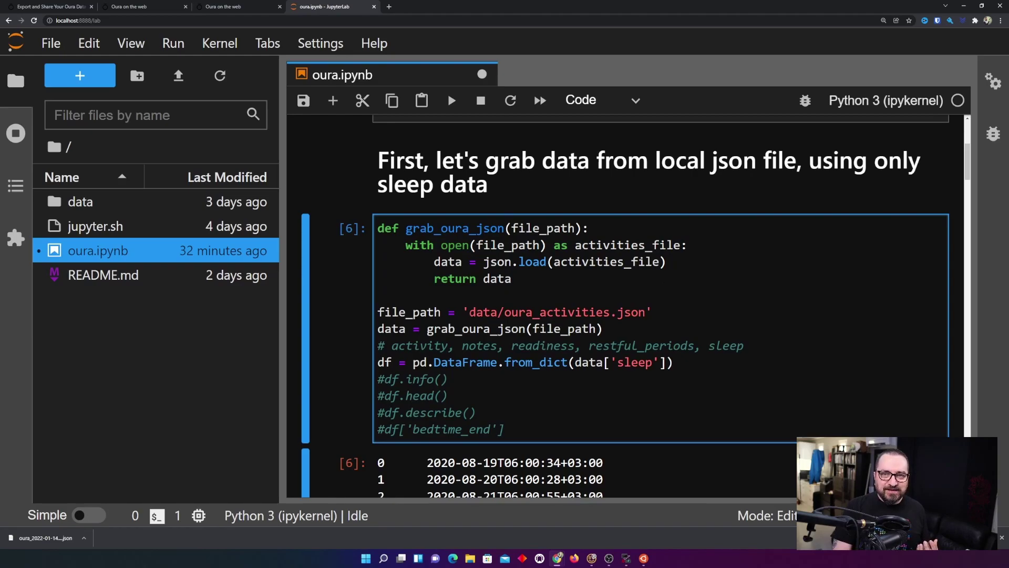
{"action": "left_click_drag", "start_coordinate": [469, 312], "coordinate": [646, 311]}
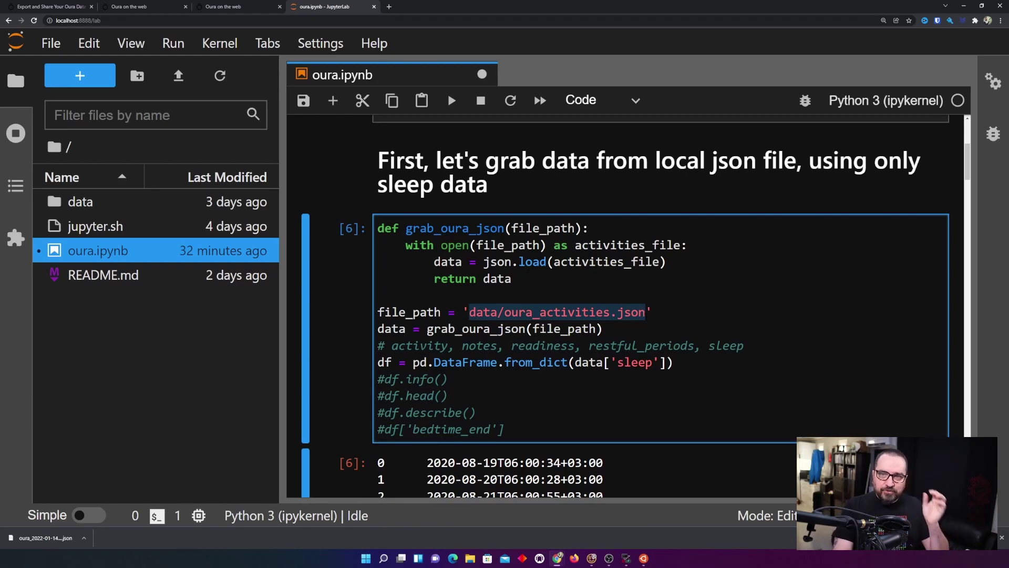
{"action": "double_click", "coordinate": [533, 262]}
{"action": "double_click", "coordinate": [496, 262]}
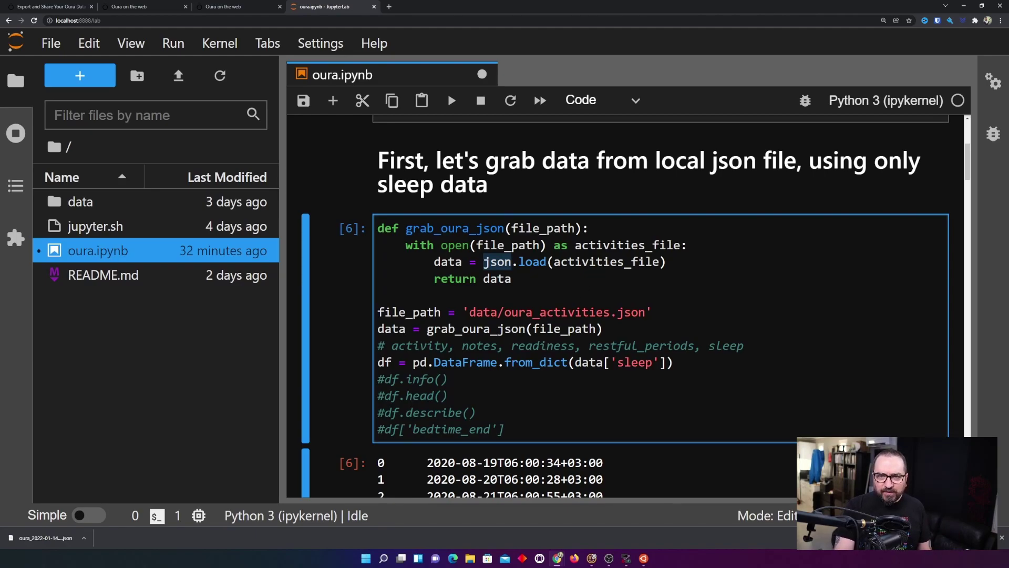
{"action": "scroll", "coordinate": [623, 315], "scroll_direction": "down", "scroll_amount": 3}
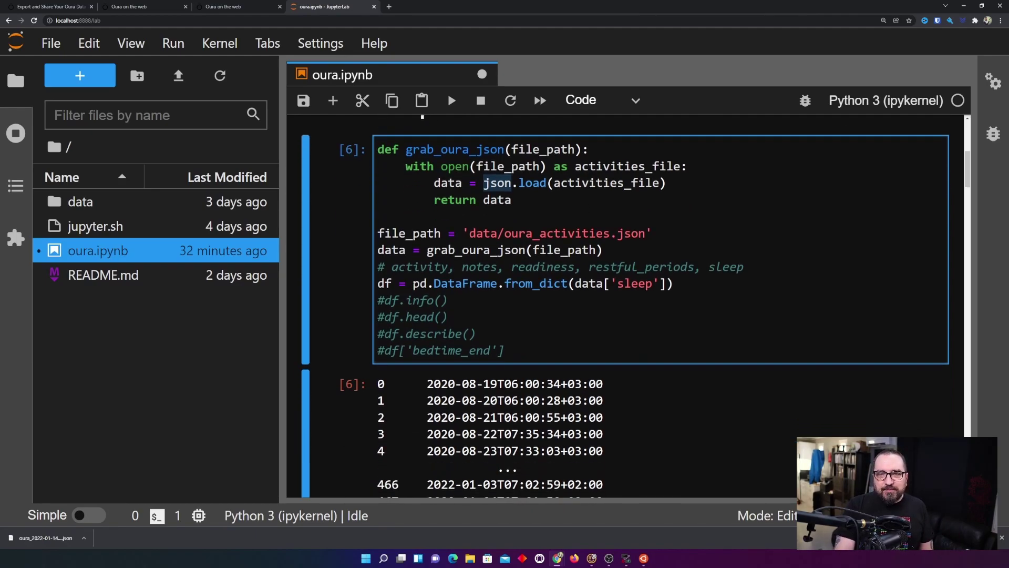
{"action": "left_click_drag", "start_coordinate": [412, 283], "coordinate": [674, 283]}
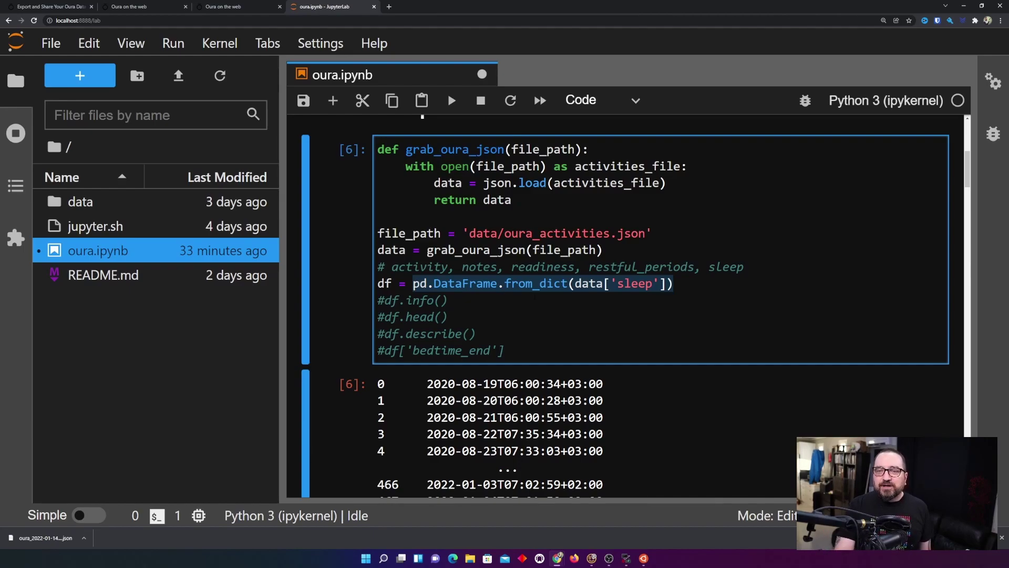
{"action": "left_click", "coordinate": [532, 300]}
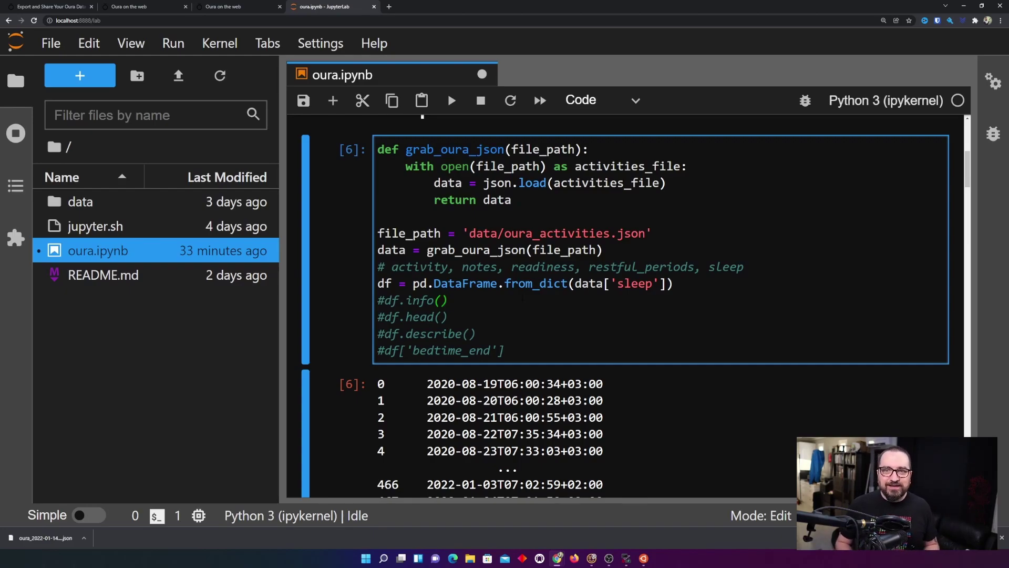
Save the notebook and contrast 'activity' and 'sleep' in the comment and data['sleep']
{"action": "key", "text": "ctrl+s"}
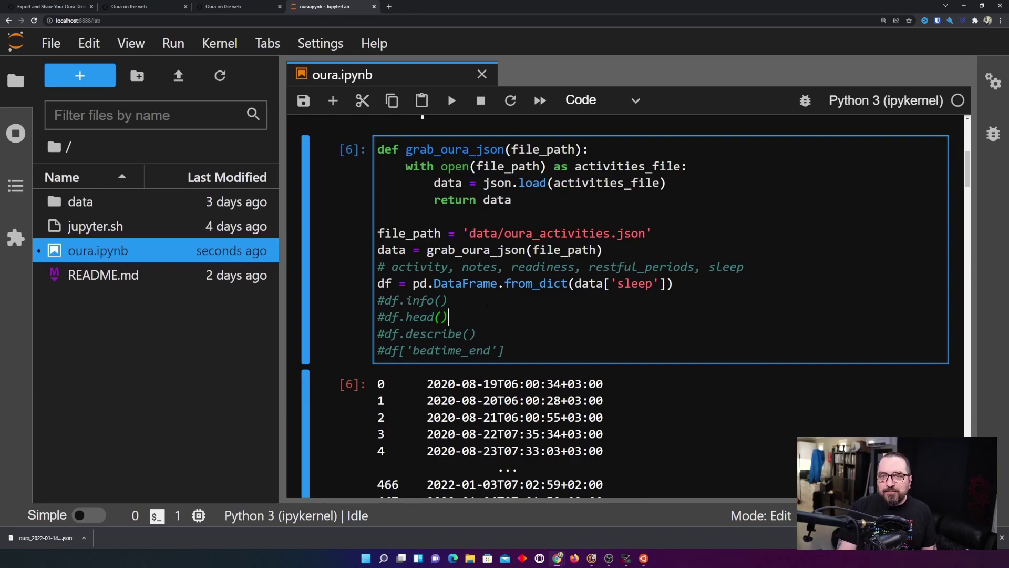
{"action": "left_click_drag", "start_coordinate": [412, 283], "coordinate": [608, 283]}
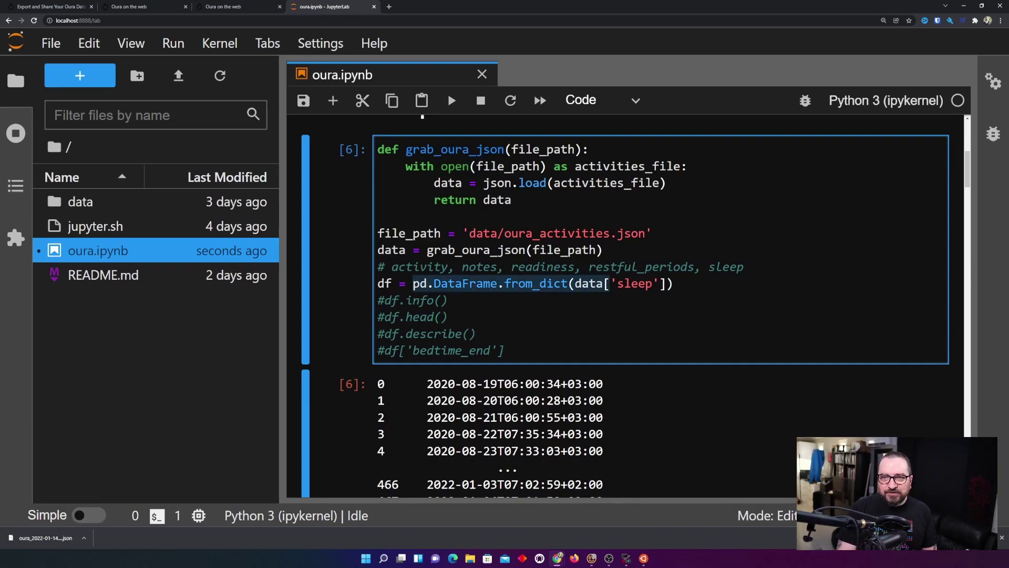
{"action": "left_click", "coordinate": [630, 283]}
{"action": "double_click", "coordinate": [631, 283]}
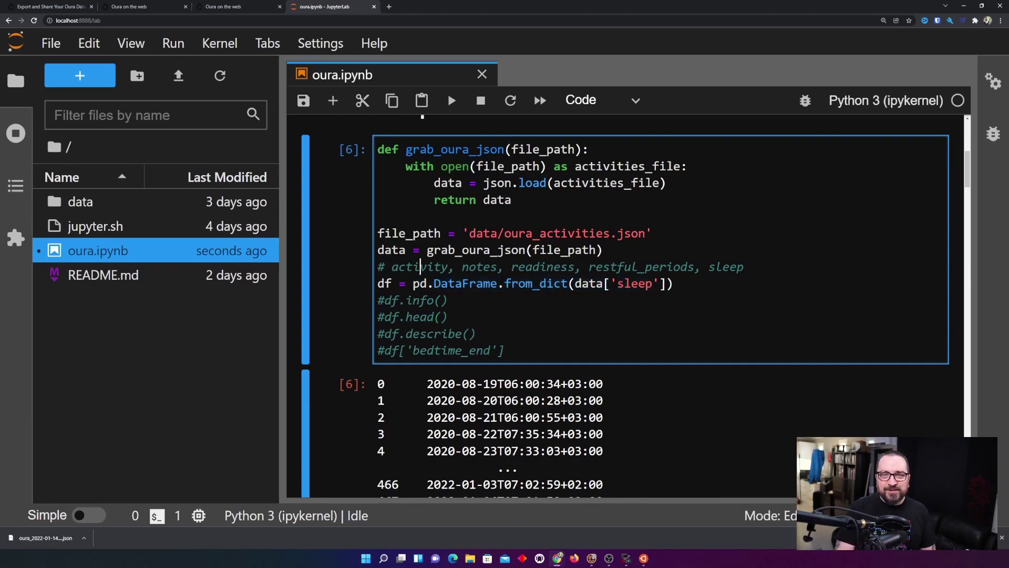
{"action": "double_click", "coordinate": [420, 266]}
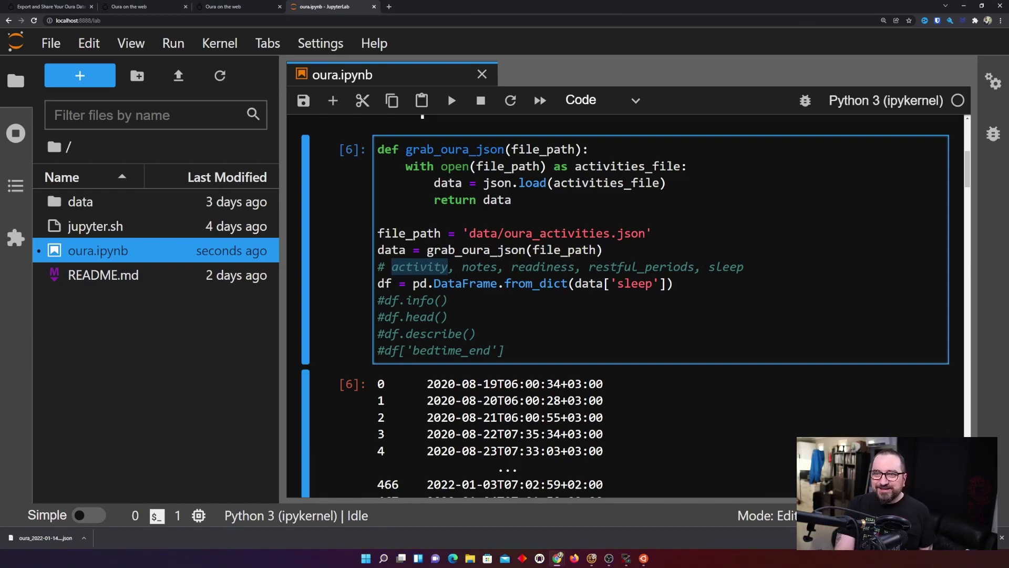
{"action": "double_click", "coordinate": [726, 266]}
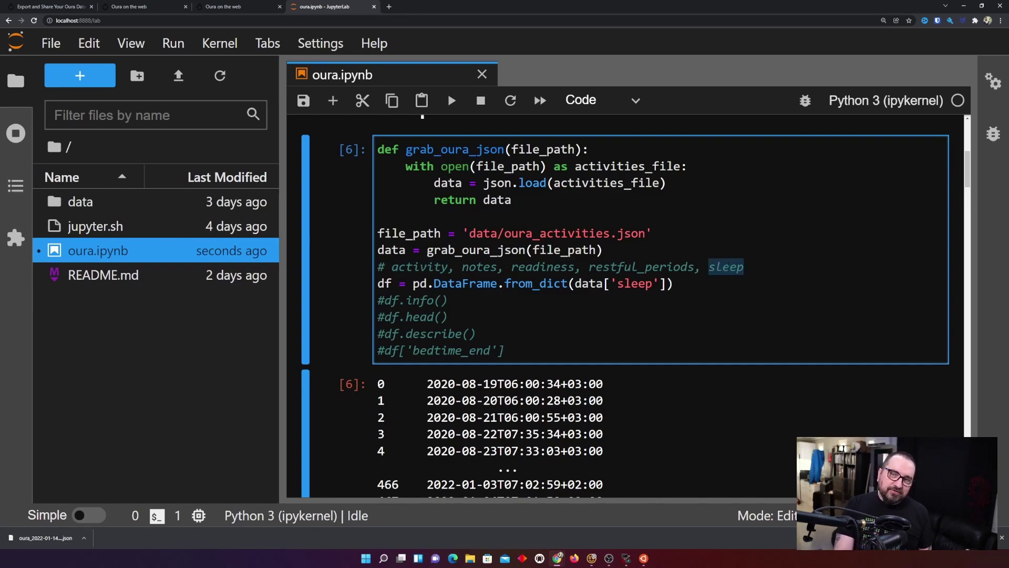
{"action": "left_click", "coordinate": [675, 283]}
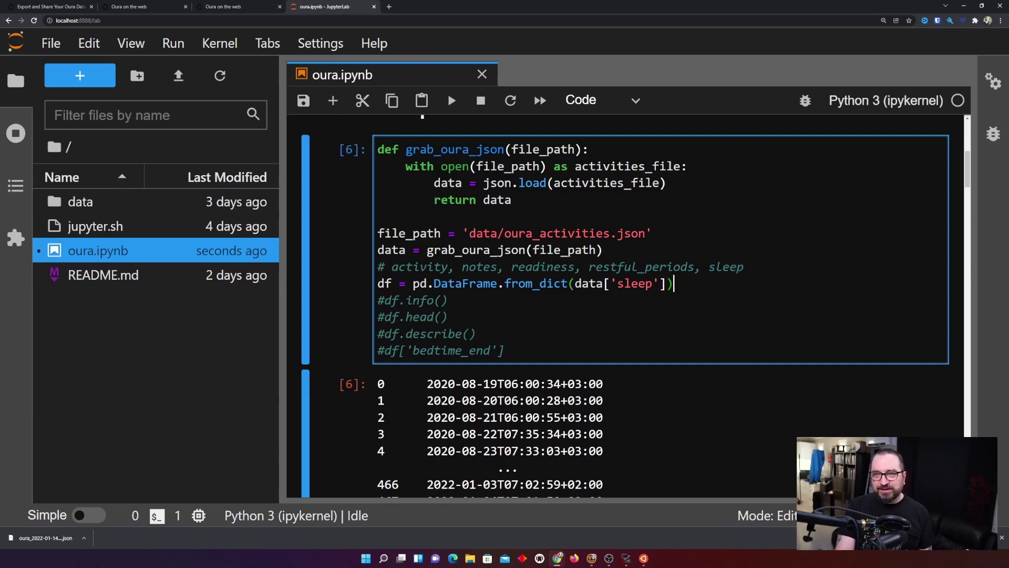
{"action": "double_click", "coordinate": [634, 283]}
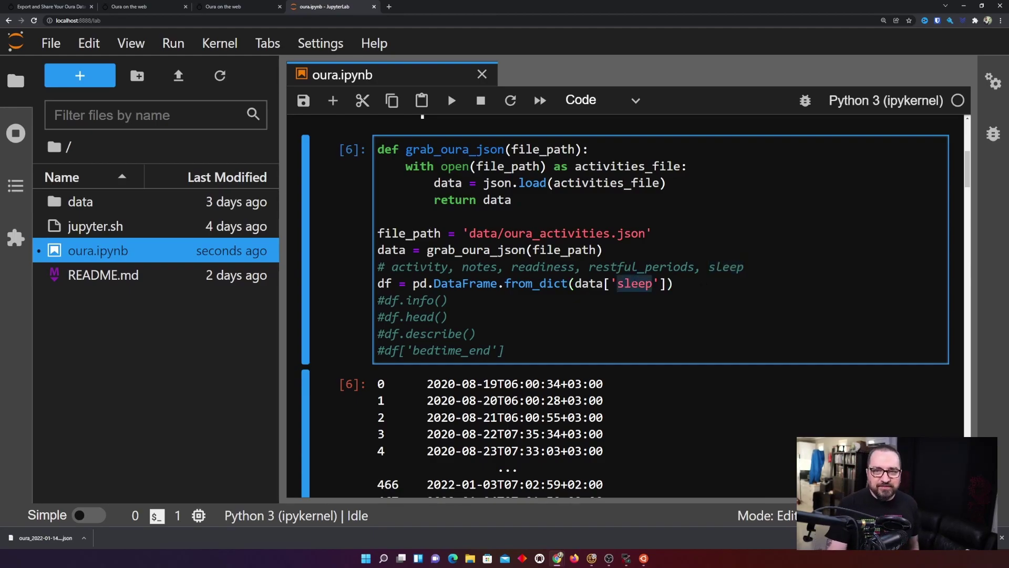
{"action": "left_click", "coordinate": [675, 283]}
Uncomment df.info() and run it, highlighting the 471 entries and 0–470 index range
{"action": "key", "text": "shift+Down"}
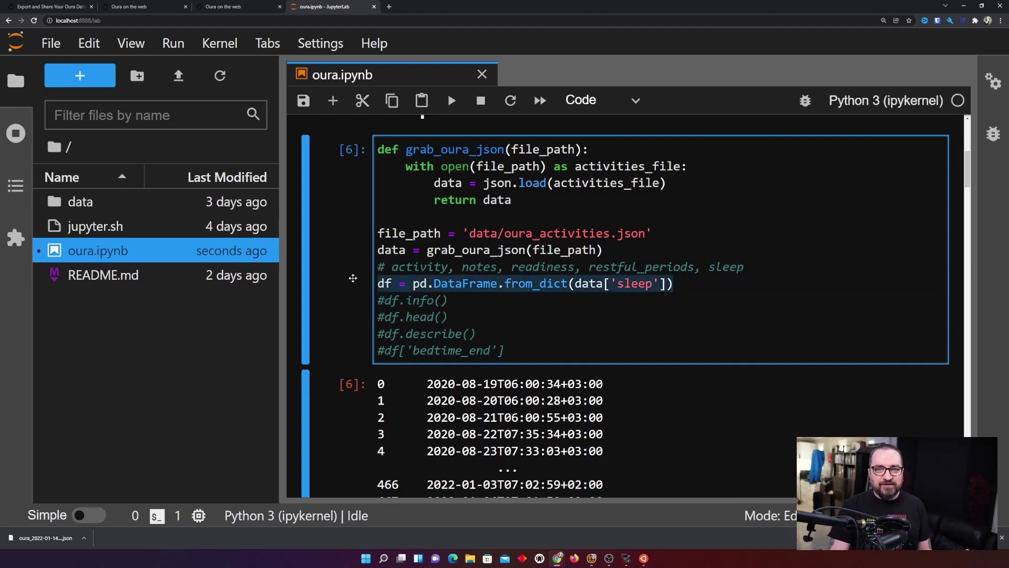
{"action": "key", "text": "End"}
{"action": "key", "text": "Home"}
{"action": "key", "text": "Delete"}
{"action": "key", "text": "shift+Return"}
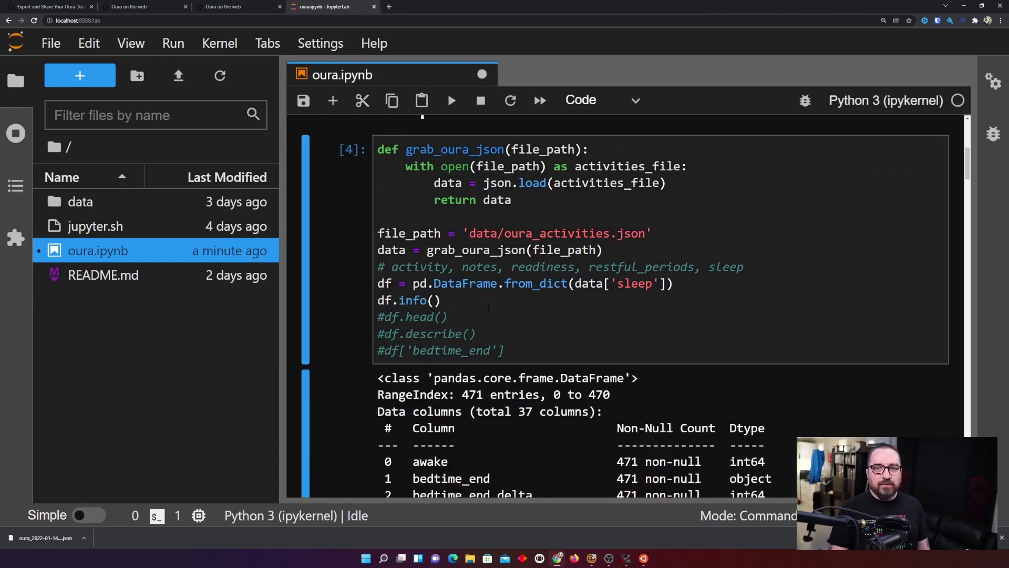
{"action": "scroll", "coordinate": [481, 336], "scroll_direction": "down", "scroll_amount": 3}
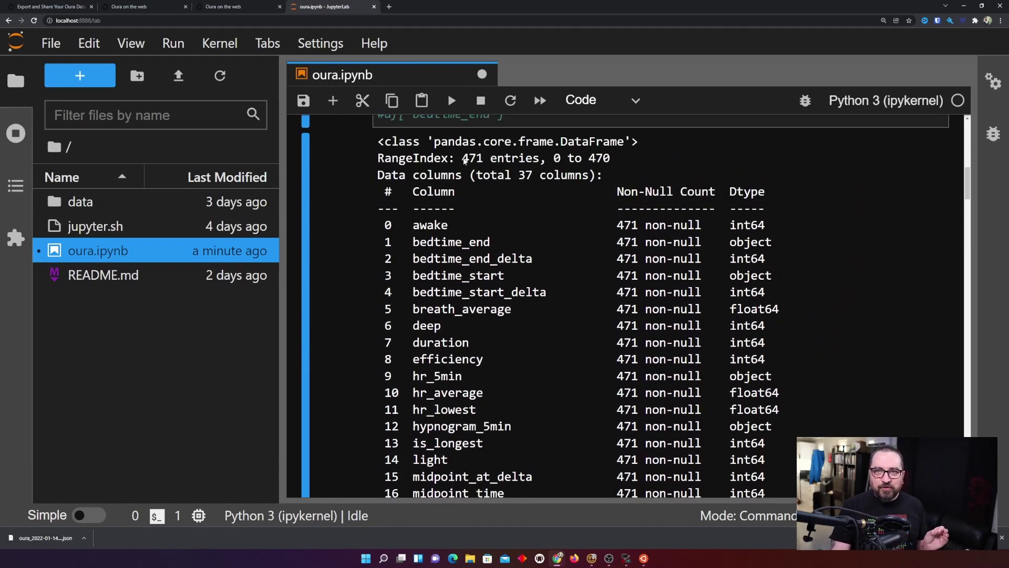
{"action": "left_click_drag", "start_coordinate": [463, 158], "coordinate": [483, 160]}
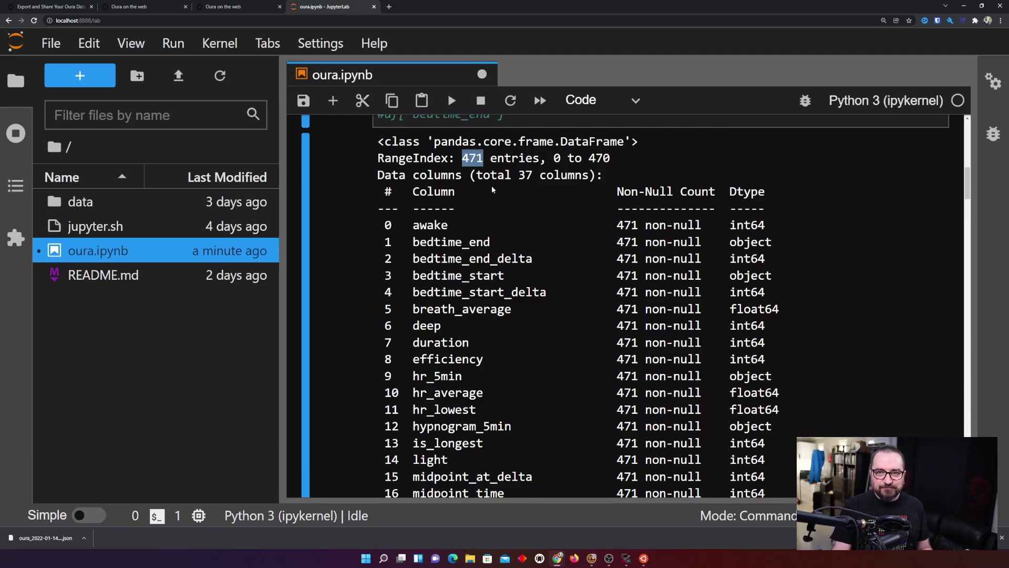
{"action": "left_click_drag", "start_coordinate": [554, 157], "coordinate": [611, 161]}
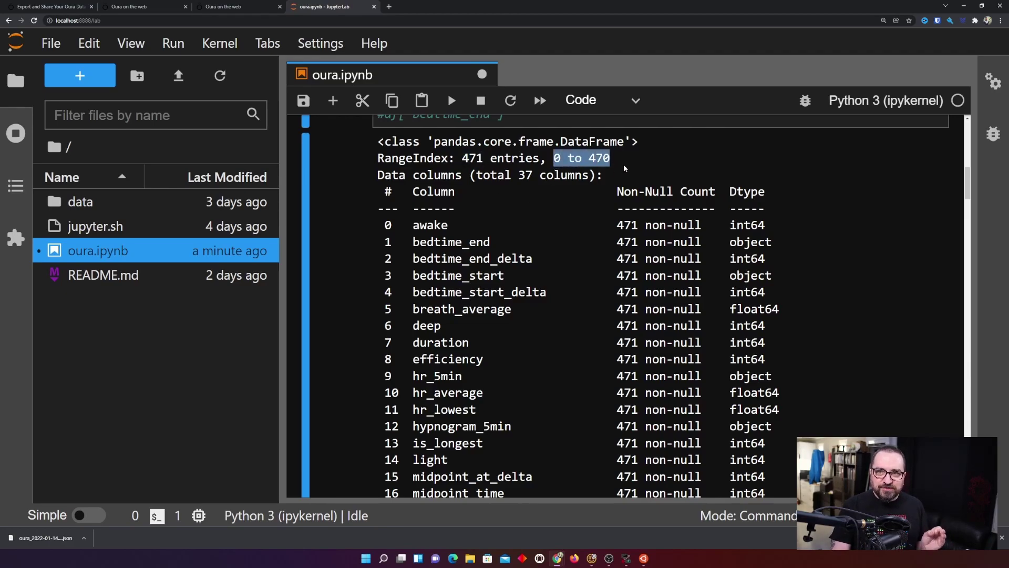
{"action": "scroll", "coordinate": [418, 236], "scroll_direction": "down", "scroll_amount": 1}
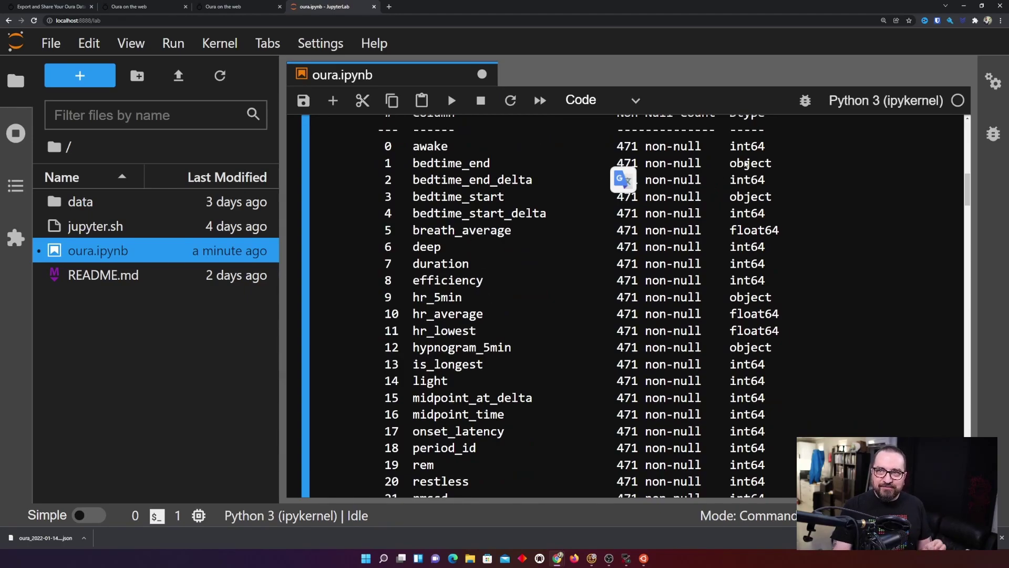
{"action": "scroll", "coordinate": [712, 241], "scroll_direction": "down", "scroll_amount": 5}
{"action": "scroll", "coordinate": [712, 240], "scroll_direction": "down", "scroll_amount": 4}
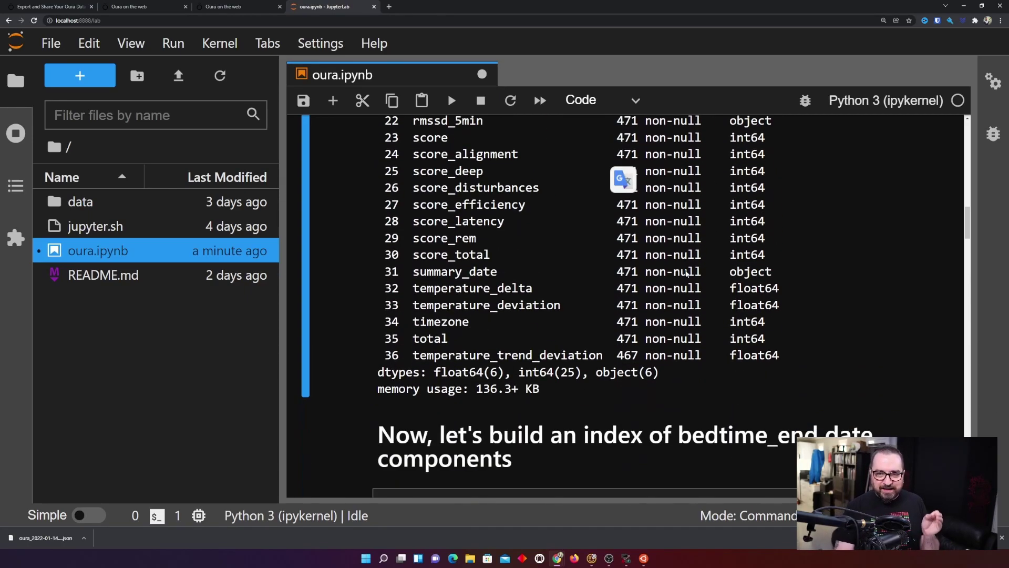
{"action": "scroll", "coordinate": [686, 272], "scroll_direction": "up", "scroll_amount": 4}
{"action": "scroll", "coordinate": [686, 275], "scroll_direction": "up", "scroll_amount": 3}
{"action": "scroll", "coordinate": [631, 260], "scroll_direction": "up", "scroll_amount": 3}
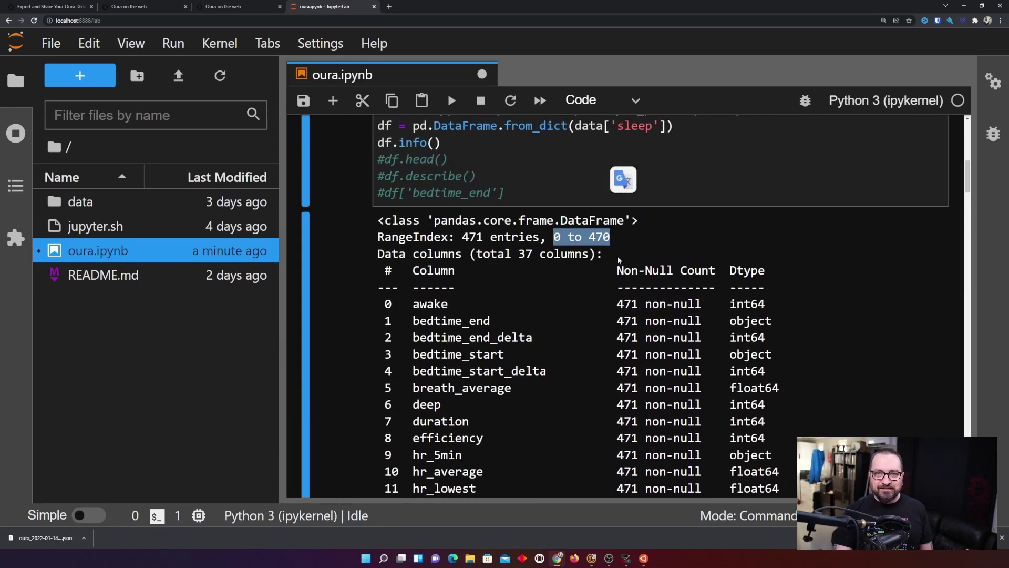
{"action": "left_click", "coordinate": [450, 158]}
Comment out df.info(), uncomment df.head(), and run to show 5 rows × 37 columns
{"action": "left_click", "coordinate": [378, 143]}
{"action": "type", "text": "#"}
{"action": "key", "text": "Down"}
{"action": "key", "text": "Delete"}
{"action": "key", "text": "shift+Return"}
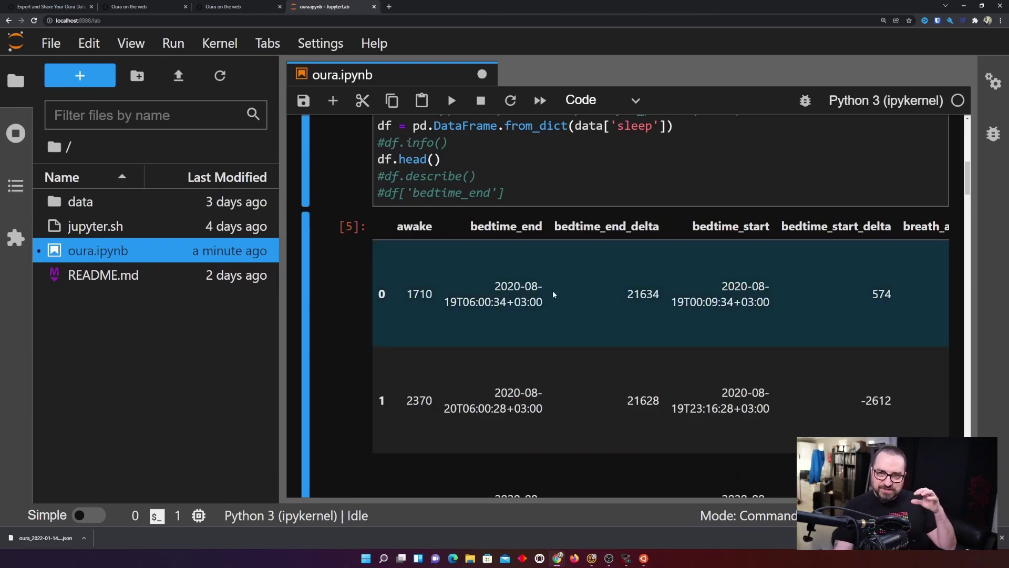
{"action": "scroll", "coordinate": [613, 296], "scroll_direction": "down", "scroll_amount": 2}
{"action": "scroll", "coordinate": [613, 296], "scroll_direction": "down", "scroll_amount": 3}
{"action": "scroll", "coordinate": [613, 292], "scroll_direction": "down", "scroll_amount": 2}
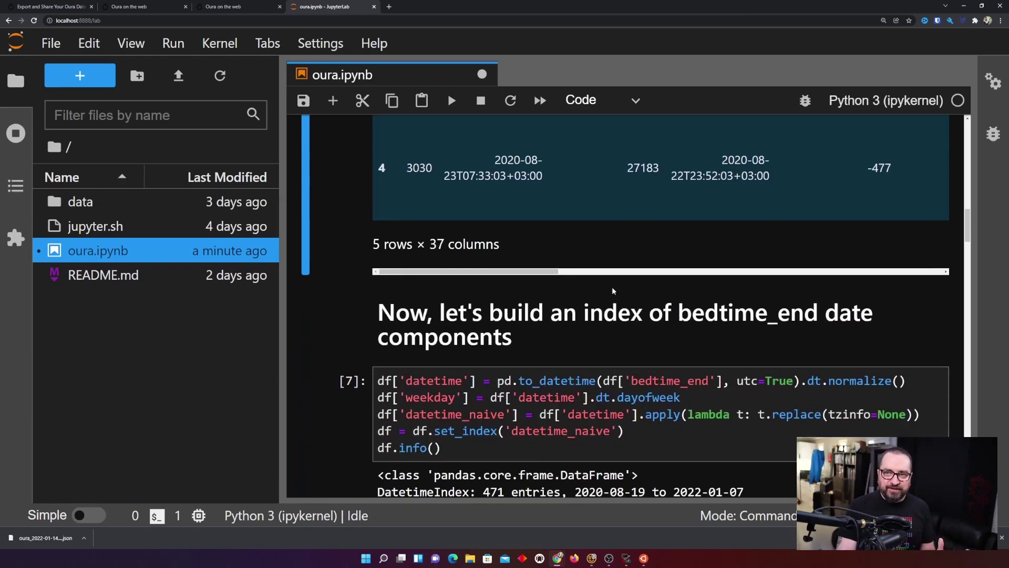
{"action": "scroll", "coordinate": [612, 286], "scroll_direction": "up", "scroll_amount": 4}
{"action": "scroll", "coordinate": [612, 284], "scroll_direction": "up", "scroll_amount": 4}
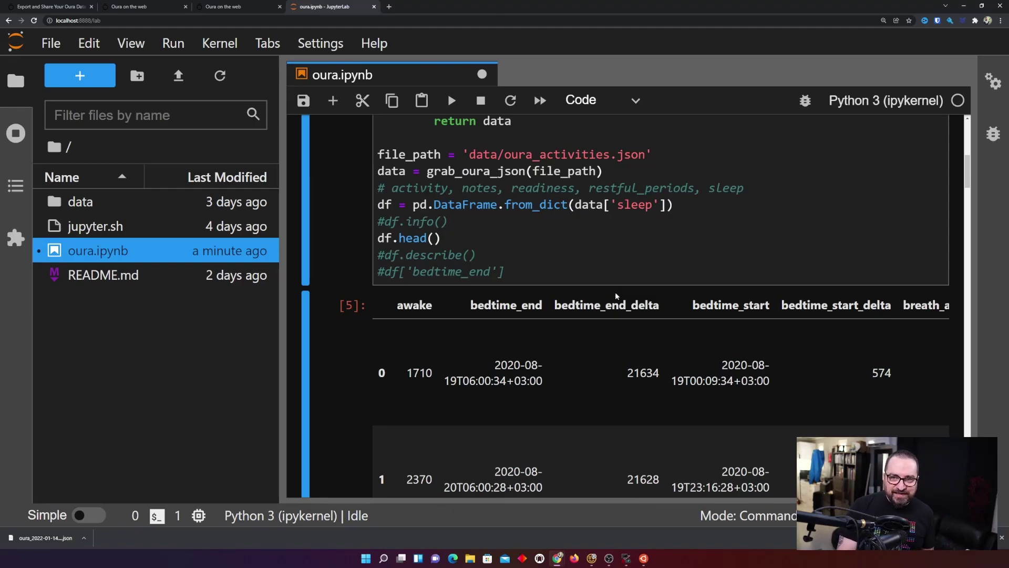
{"action": "left_click", "coordinate": [521, 238]}
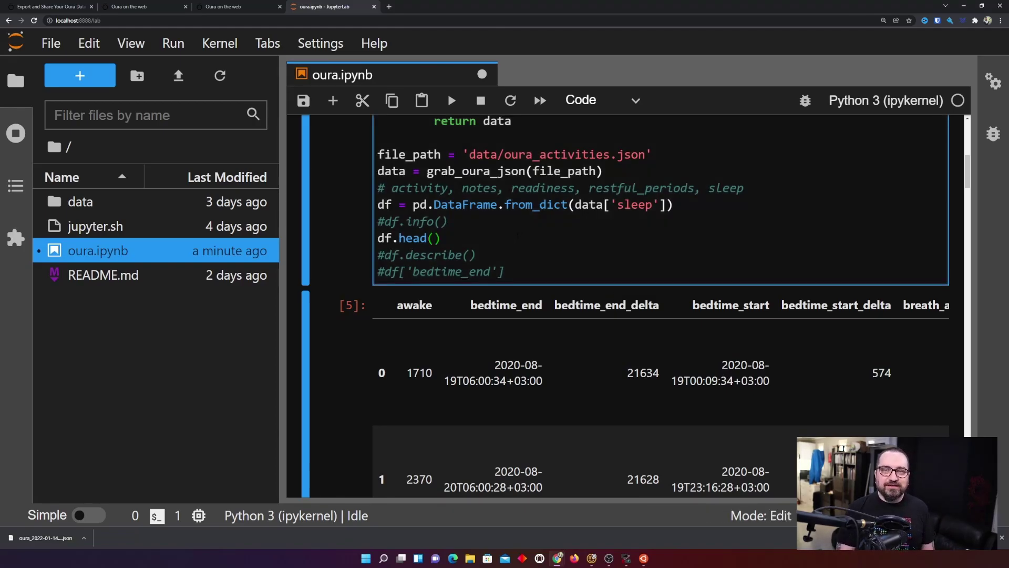
{"action": "key", "text": "Home"}
{"action": "type", "text": "#"}
{"action": "key", "text": "Down"}
{"action": "key", "text": "Down"}
{"action": "key", "text": "BackSpace"}
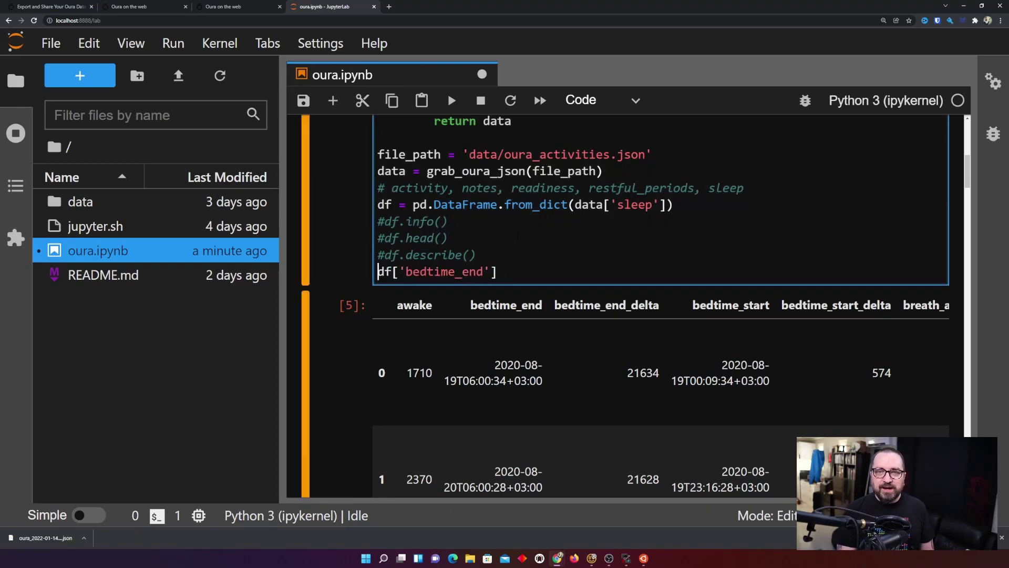
{"action": "key", "text": "ctrl+Return"}
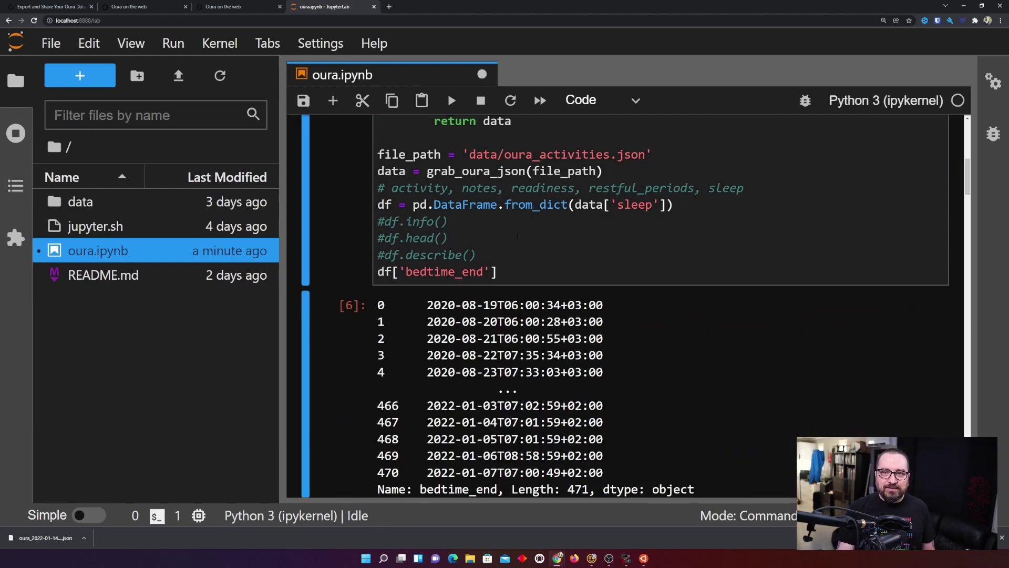
{"action": "scroll", "coordinate": [546, 270], "scroll_direction": "down", "scroll_amount": 1}
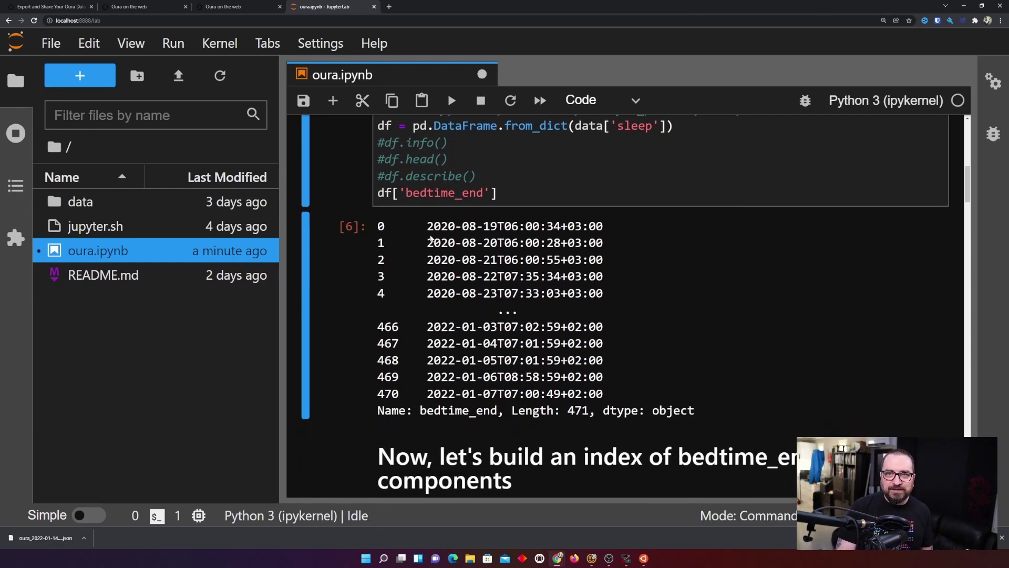
{"action": "left_click_drag", "start_coordinate": [427, 227], "coordinate": [604, 227]}
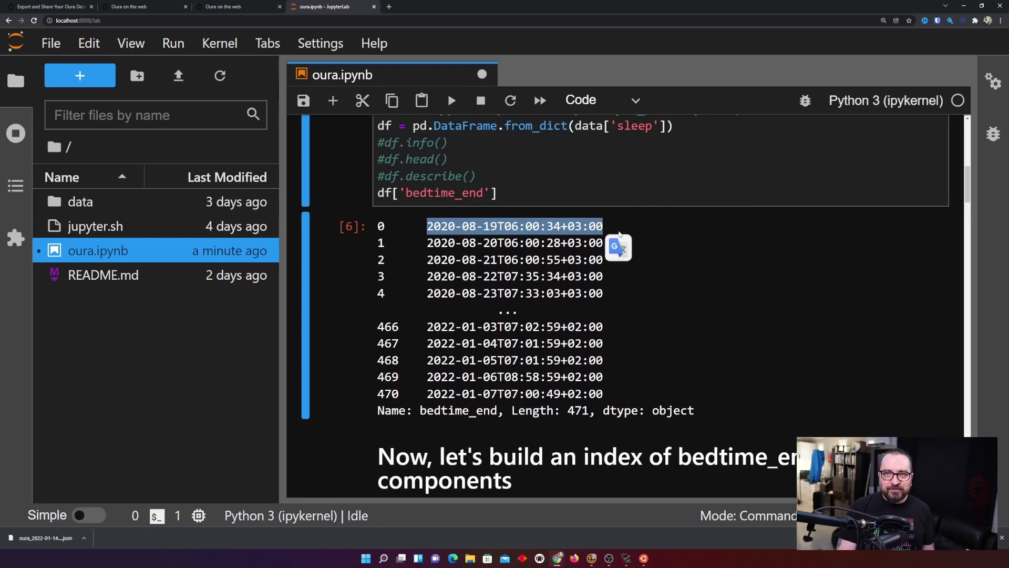
{"action": "left_click", "coordinate": [453, 193]}
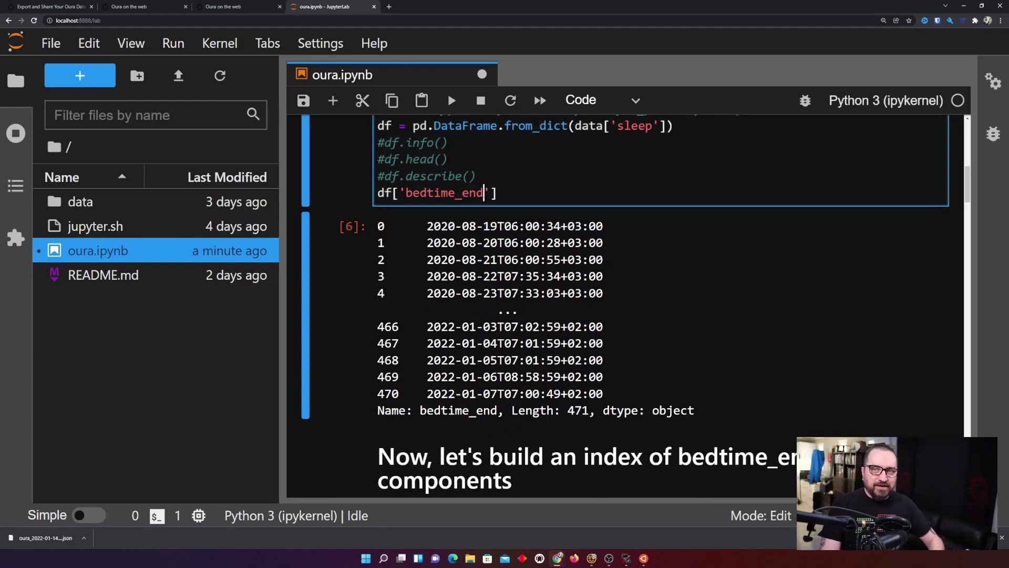
{"action": "key", "text": "shift+Left"}
{"action": "key", "text": "shift+Left"}
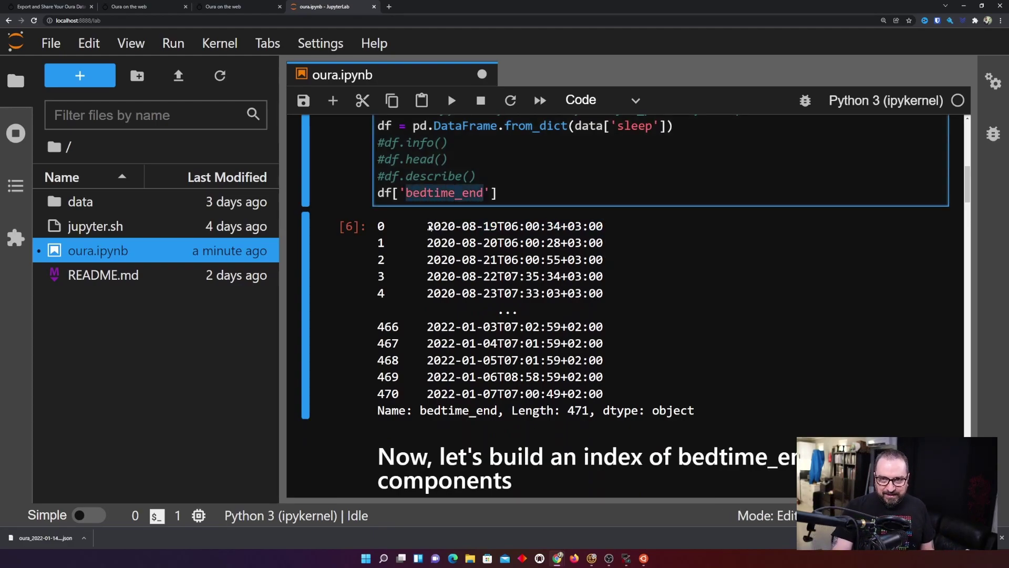
{"action": "left_click_drag", "start_coordinate": [427, 226], "coordinate": [606, 229]}
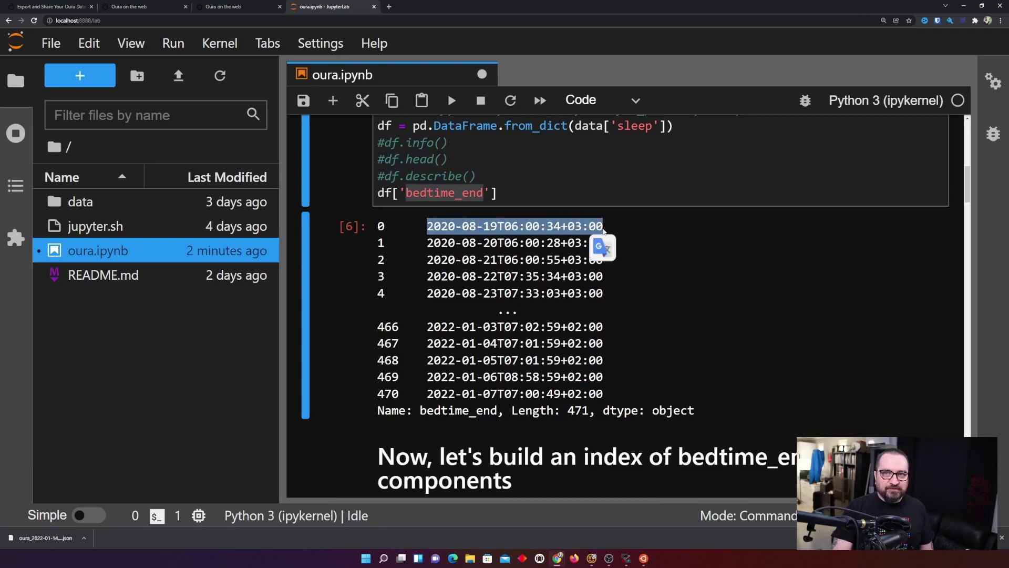
{"action": "left_click", "coordinate": [587, 228]}
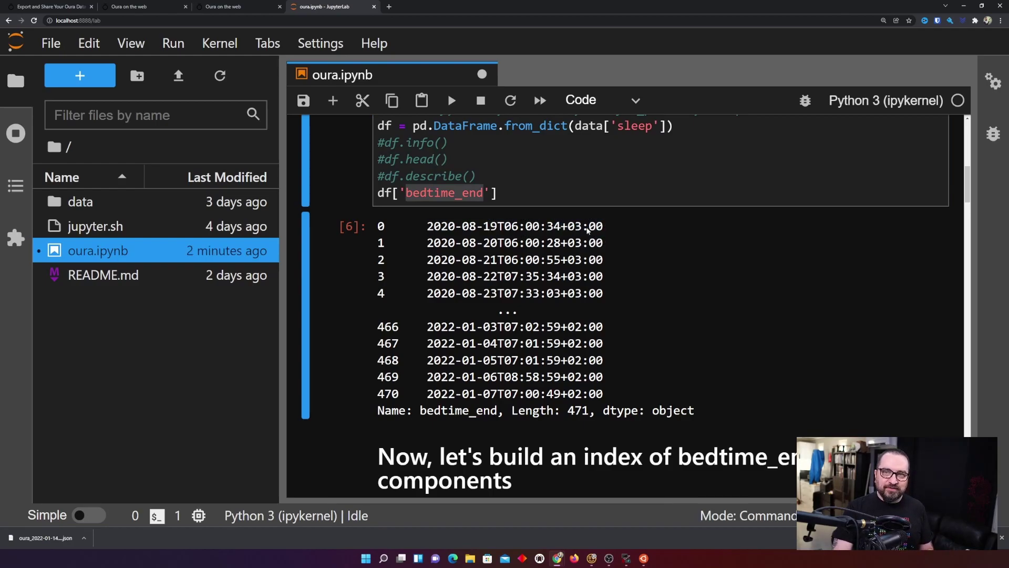
{"action": "left_click_drag", "start_coordinate": [562, 228], "coordinate": [605, 229]}
{"action": "left_click", "coordinate": [619, 242]}
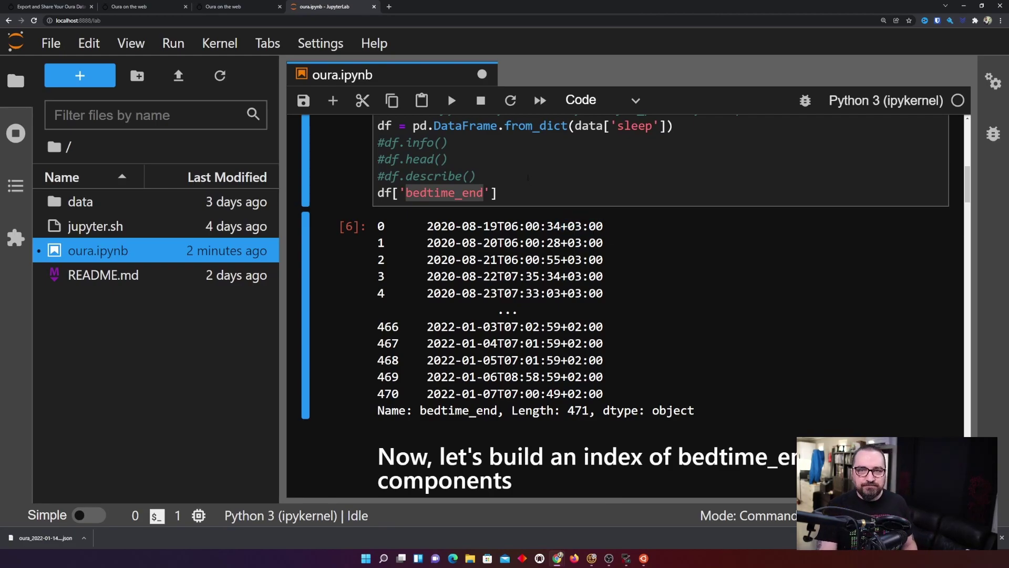
{"action": "left_click", "coordinate": [478, 176]}
{"action": "scroll", "coordinate": [631, 316], "scroll_direction": "down", "scroll_amount": 5}
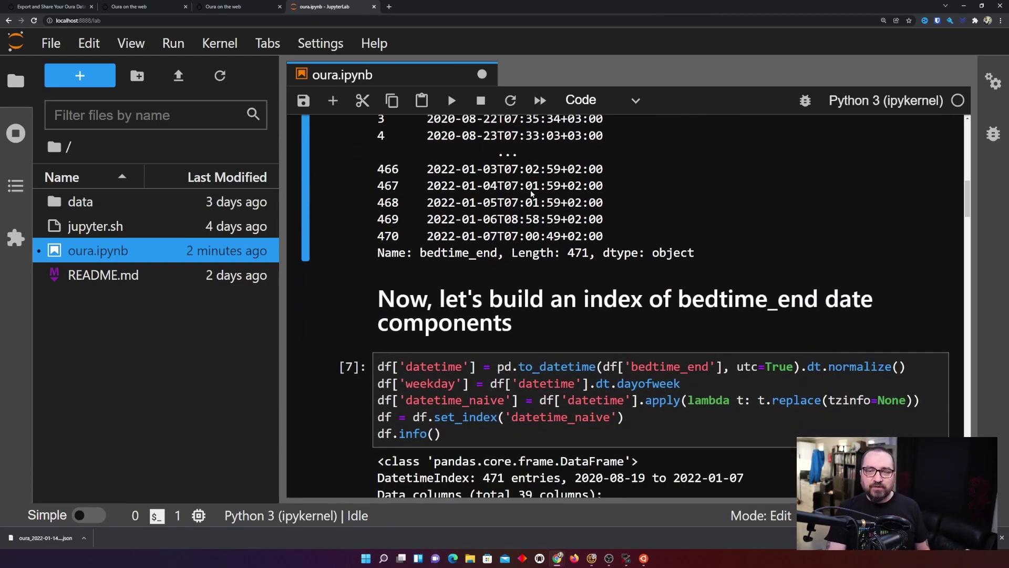
{"action": "scroll", "coordinate": [631, 315], "scroll_direction": "down", "scroll_amount": 5}
Save and walk through the bedtime_end to_datetime conversion, timezone removal and index setting
{"action": "left_click", "coordinate": [554, 241]}
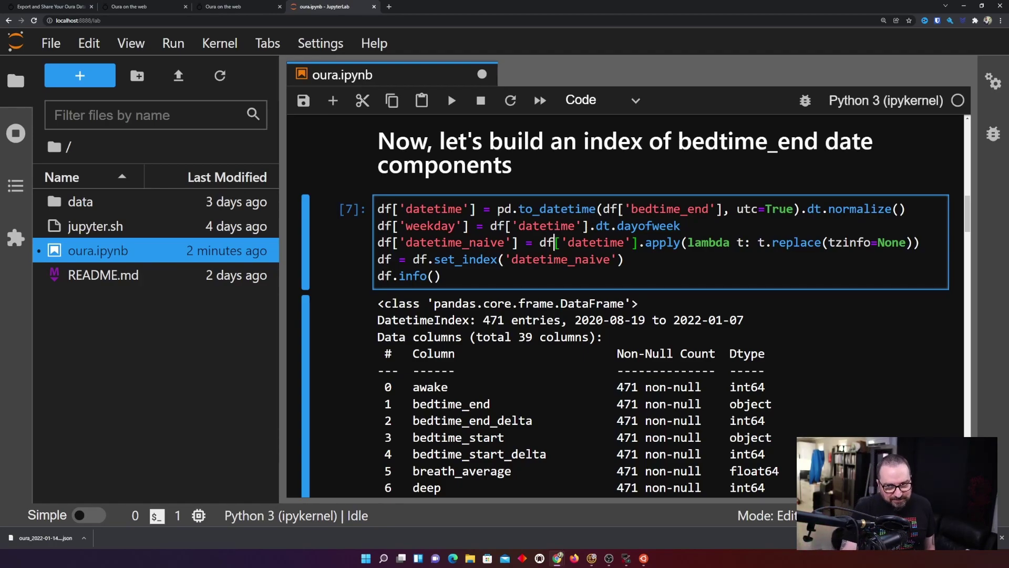
{"action": "double_click", "coordinate": [669, 209]}
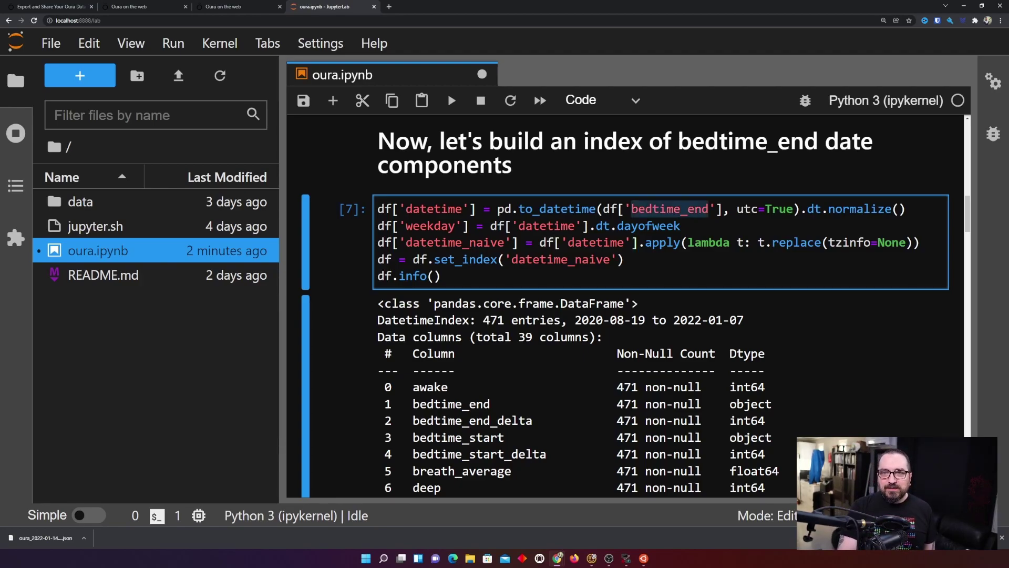
{"action": "left_click_drag", "start_coordinate": [498, 209], "coordinate": [893, 210]}
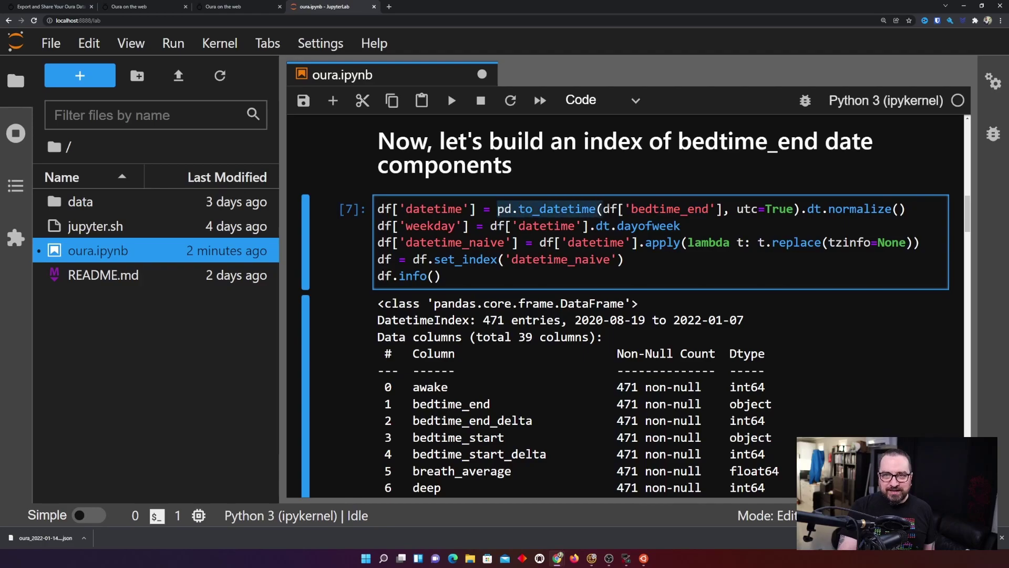
{"action": "left_click", "coordinate": [907, 209]}
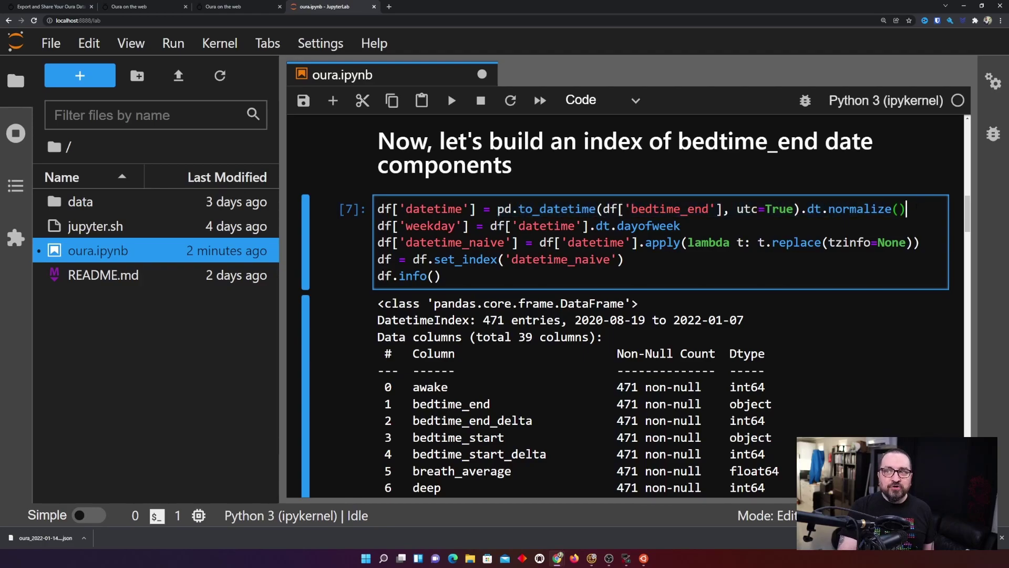
{"action": "key", "text": "ctrl+s"}
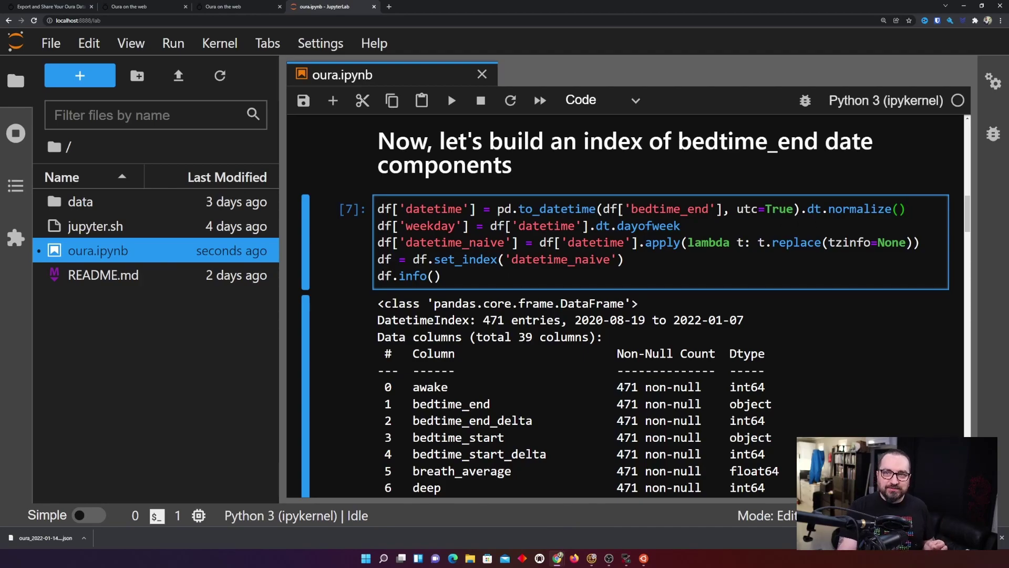
{"action": "left_click_drag", "start_coordinate": [921, 242], "coordinate": [364, 247]}
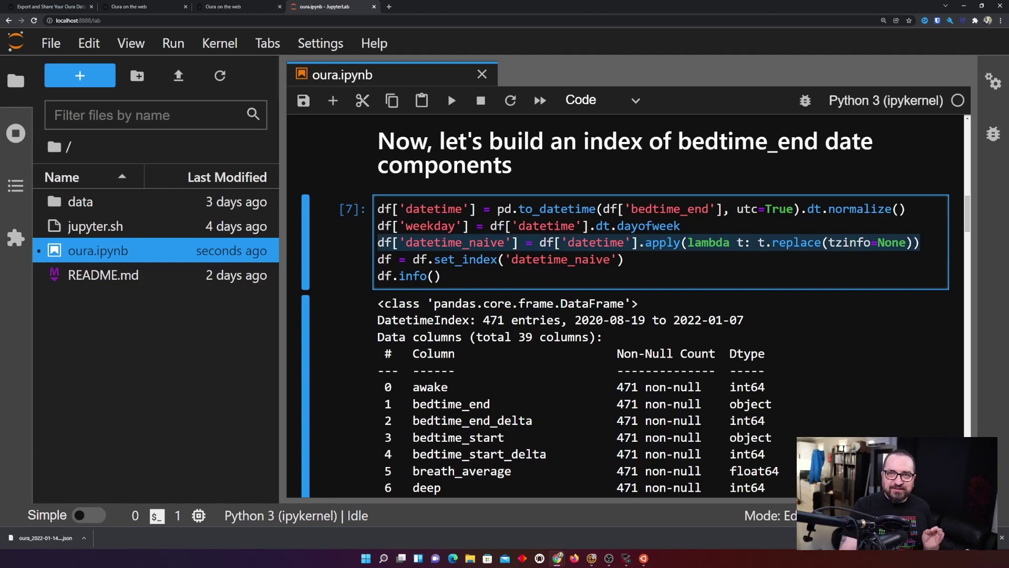
{"action": "left_click_drag", "start_coordinate": [625, 259], "coordinate": [377, 260]}
{"action": "scroll", "coordinate": [465, 314], "scroll_direction": "down", "scroll_amount": 1}
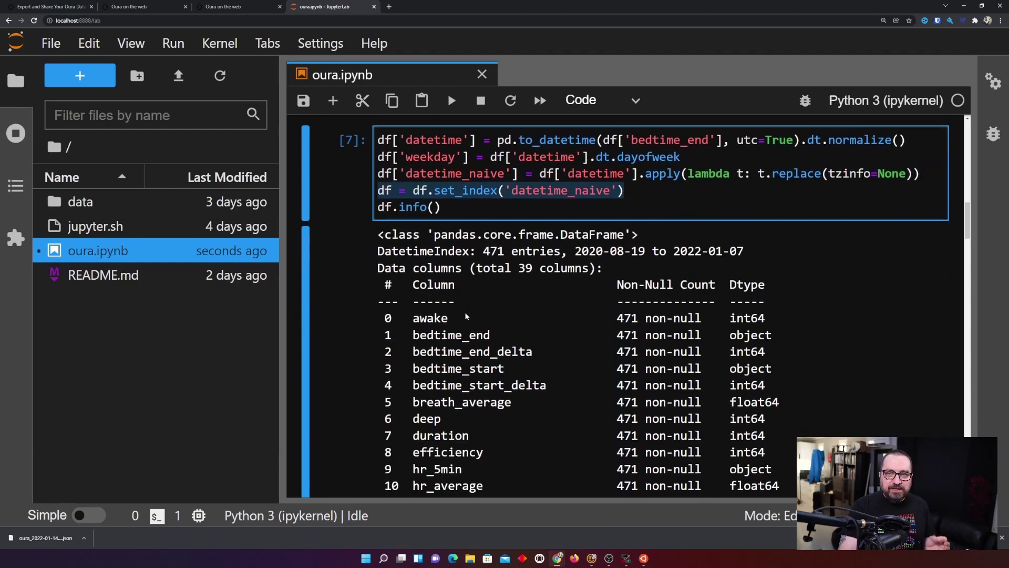
{"action": "left_click", "coordinate": [490, 243]}
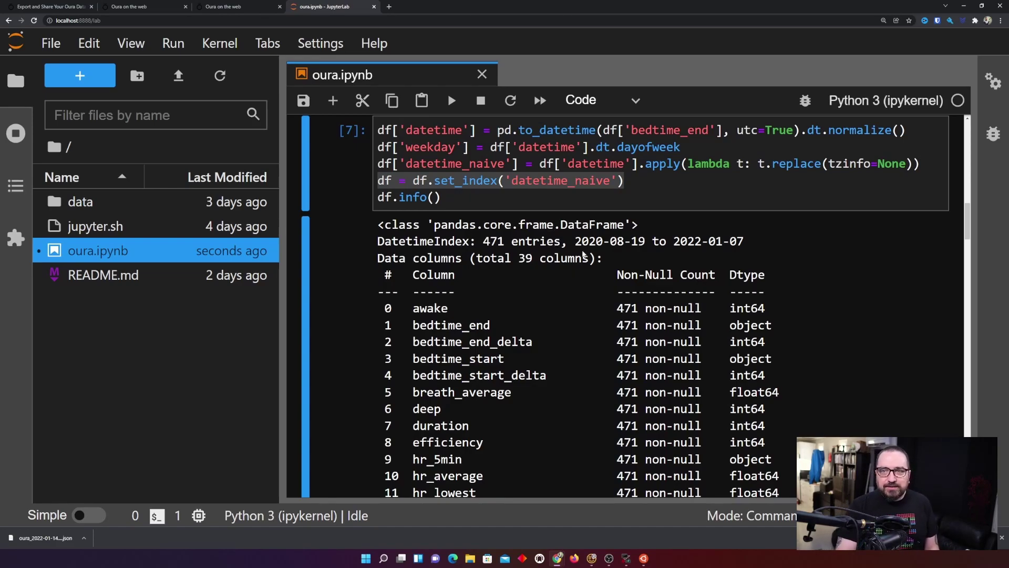
{"action": "left_click_drag", "start_coordinate": [575, 241], "coordinate": [647, 242]}
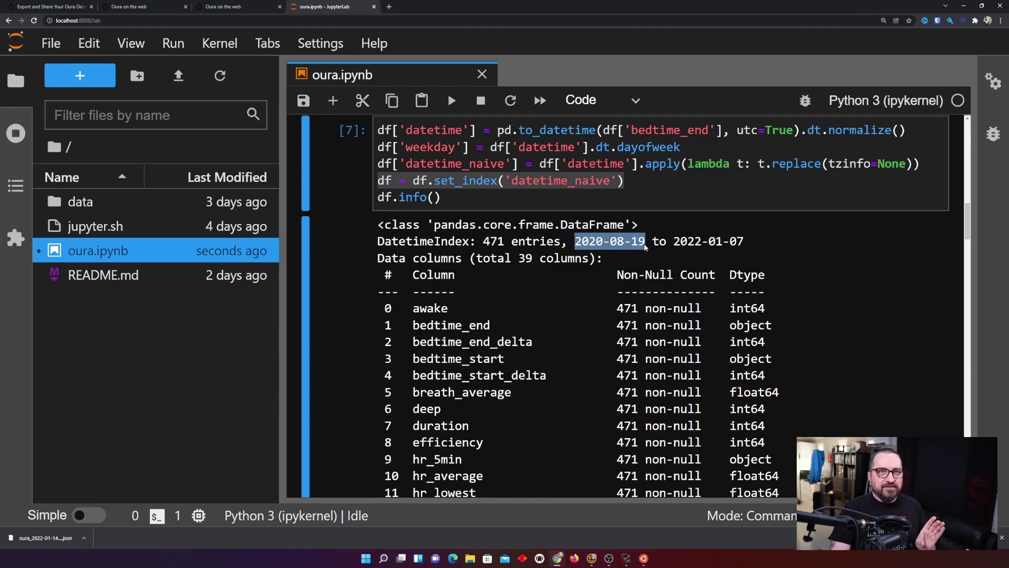
{"action": "left_click", "coordinate": [644, 243]}
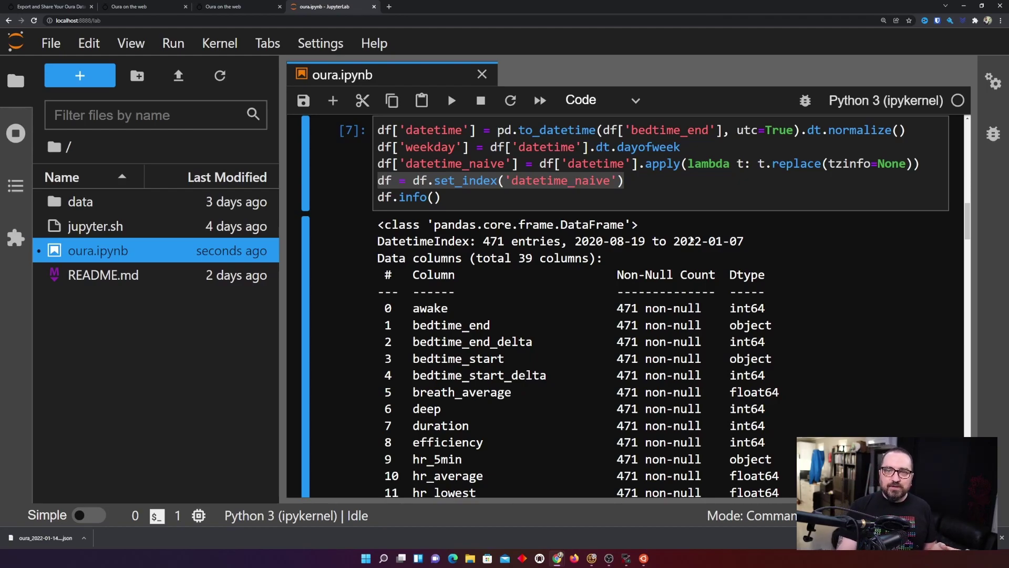
{"action": "scroll", "coordinate": [686, 237], "scroll_direction": "down", "scroll_amount": 2}
{"action": "scroll", "coordinate": [686, 237], "scroll_direction": "up", "scroll_amount": 2}
{"action": "scroll", "coordinate": [687, 236], "scroll_direction": "up", "scroll_amount": 3}
Re-run the loading and date-index cells and highlight the 471-entry count
{"action": "key", "text": "Return"}
{"action": "key", "text": "Escape"}
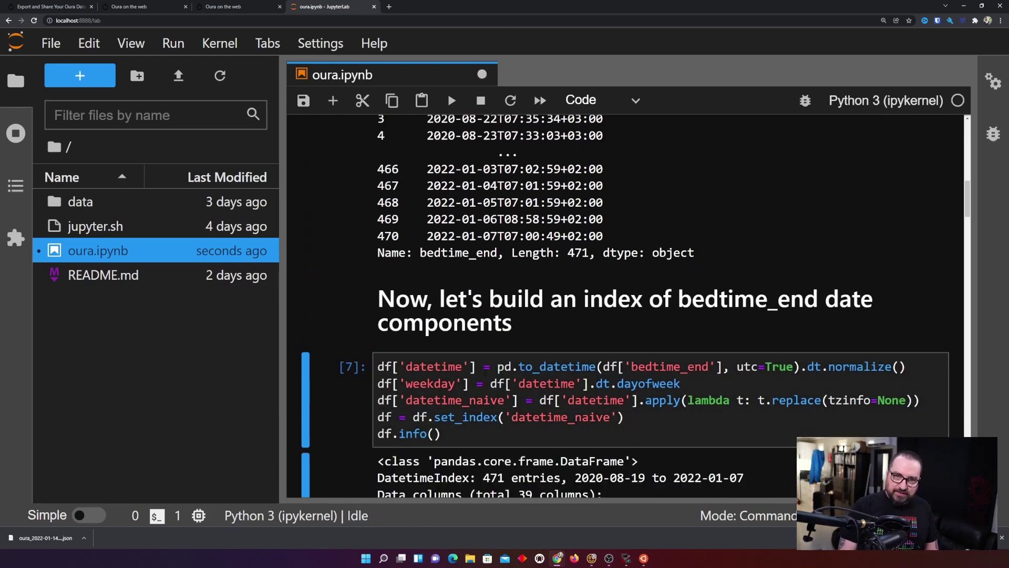
{"action": "key", "text": "Up"}
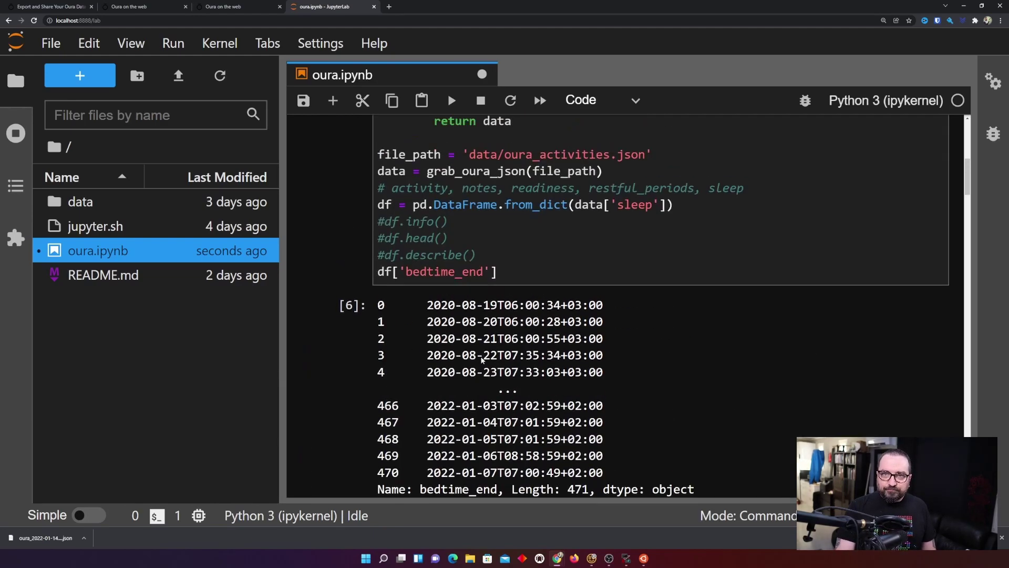
{"action": "key", "text": "Return"}
{"action": "key", "text": "Escape"}
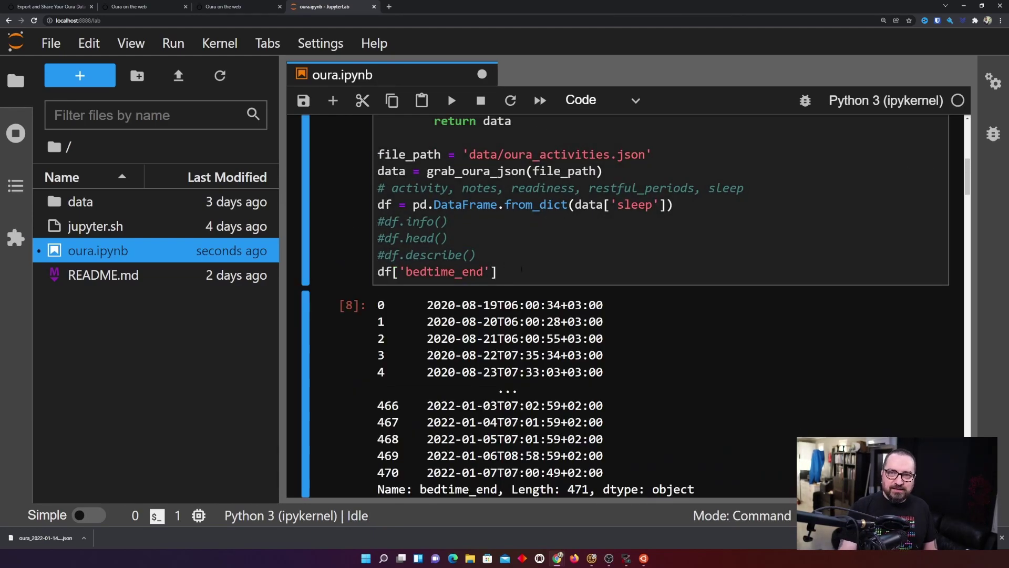
{"action": "key", "text": "Down"}
{"action": "key", "text": "Return"}
{"action": "key", "text": "ctrl+Return"}
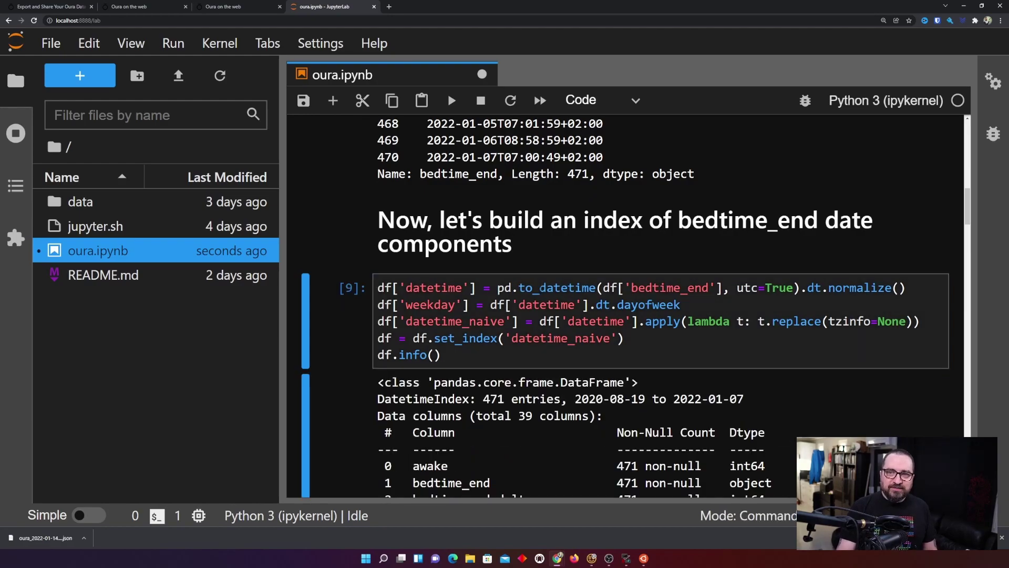
{"action": "scroll", "coordinate": [539, 295], "scroll_direction": "down", "scroll_amount": 5}
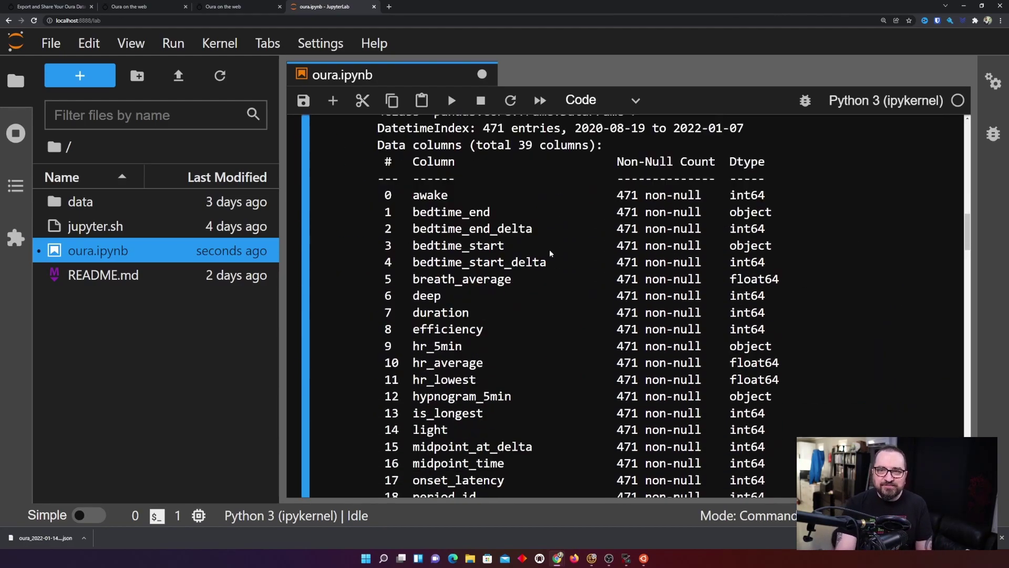
{"action": "scroll", "coordinate": [540, 295], "scroll_direction": "down", "scroll_amount": 3}
{"action": "scroll", "coordinate": [557, 269], "scroll_direction": "down", "scroll_amount": 4}
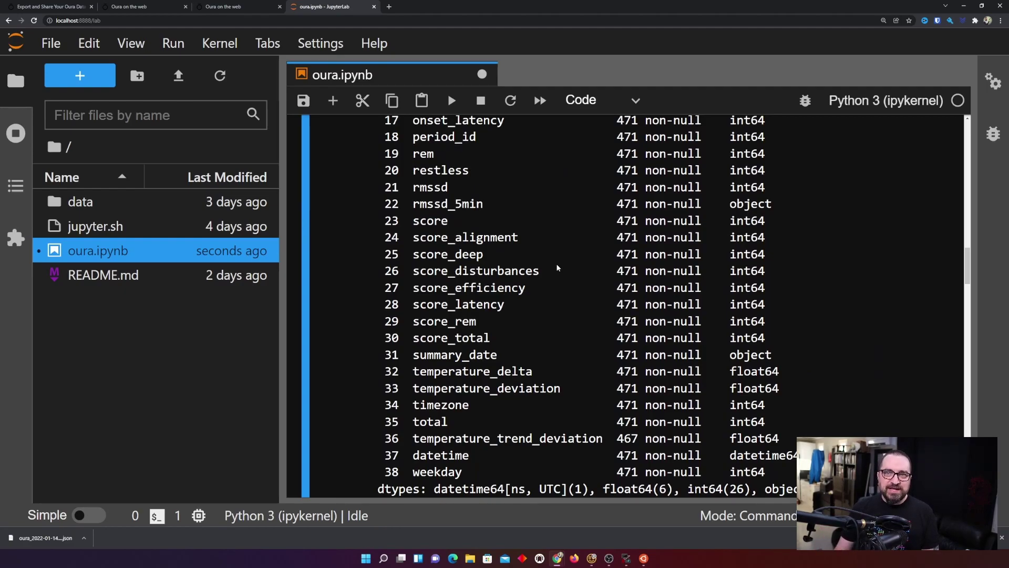
{"action": "scroll", "coordinate": [557, 269], "scroll_direction": "up", "scroll_amount": 5}
{"action": "scroll", "coordinate": [584, 252], "scroll_direction": "up", "scroll_amount": 5}
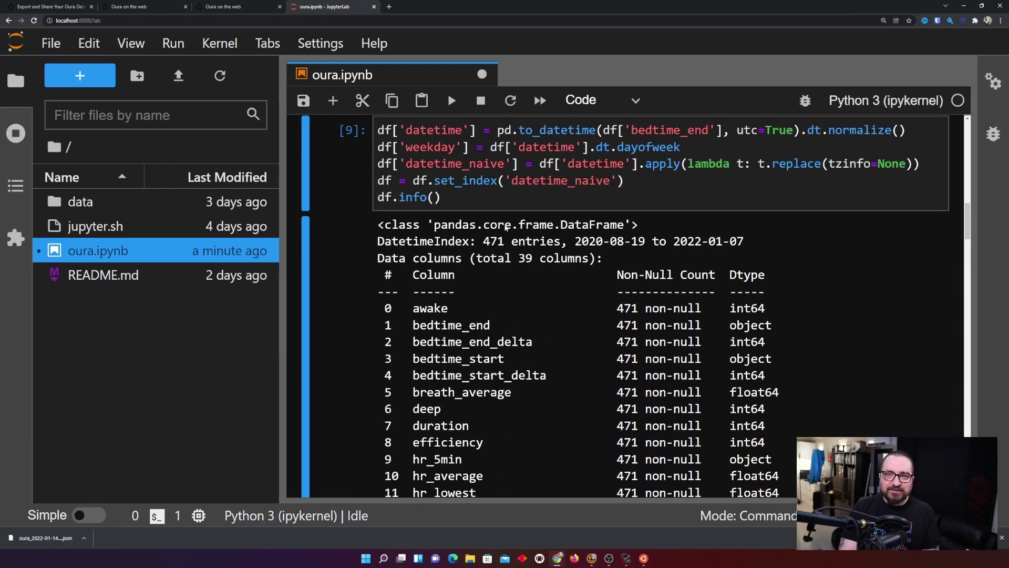
{"action": "left_click_drag", "start_coordinate": [483, 242], "coordinate": [566, 243]}
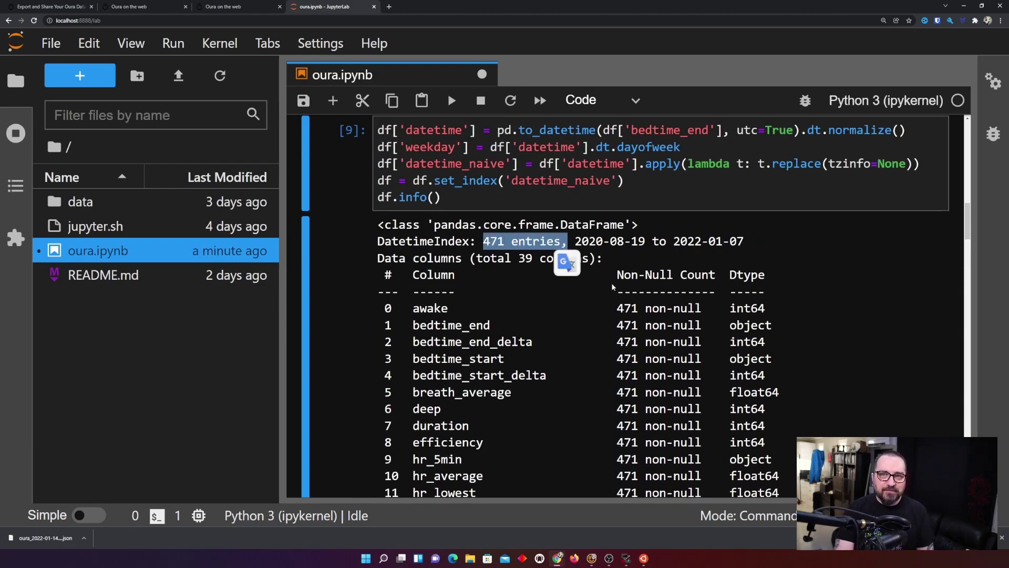
{"action": "scroll", "coordinate": [566, 250], "scroll_direction": "down", "scroll_amount": 5}
{"action": "scroll", "coordinate": [566, 251], "scroll_direction": "down", "scroll_amount": 5}
{"action": "scroll", "coordinate": [566, 251], "scroll_direction": "down", "scroll_amount": 5}
{"action": "scroll", "coordinate": [566, 261], "scroll_direction": "down", "scroll_amount": 5}
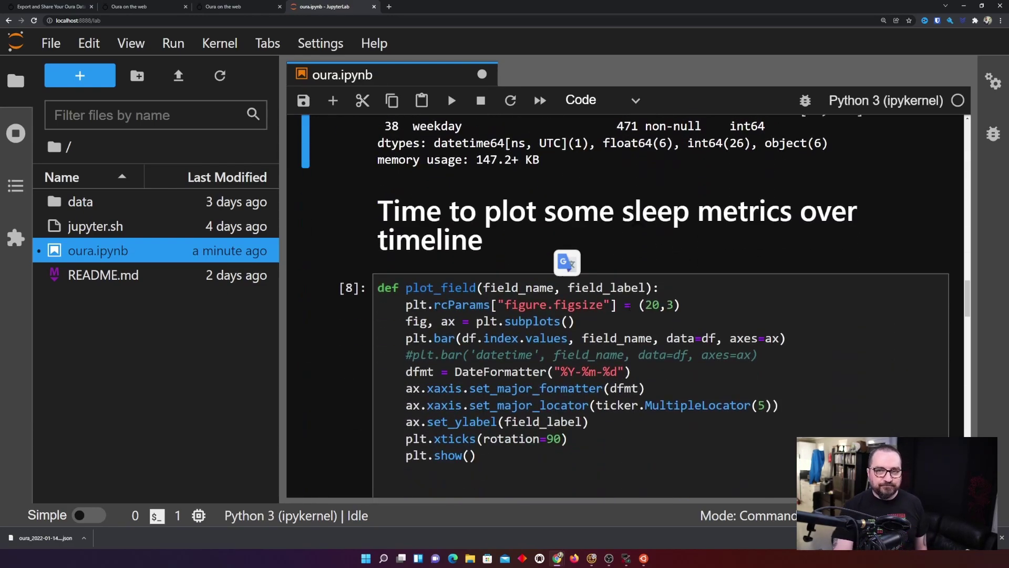
{"action": "scroll", "coordinate": [566, 260], "scroll_direction": "down", "scroll_amount": 3}
{"action": "scroll", "coordinate": [567, 260], "scroll_direction": "down", "scroll_amount": 4}
{"action": "left_click", "coordinate": [399, 394]}
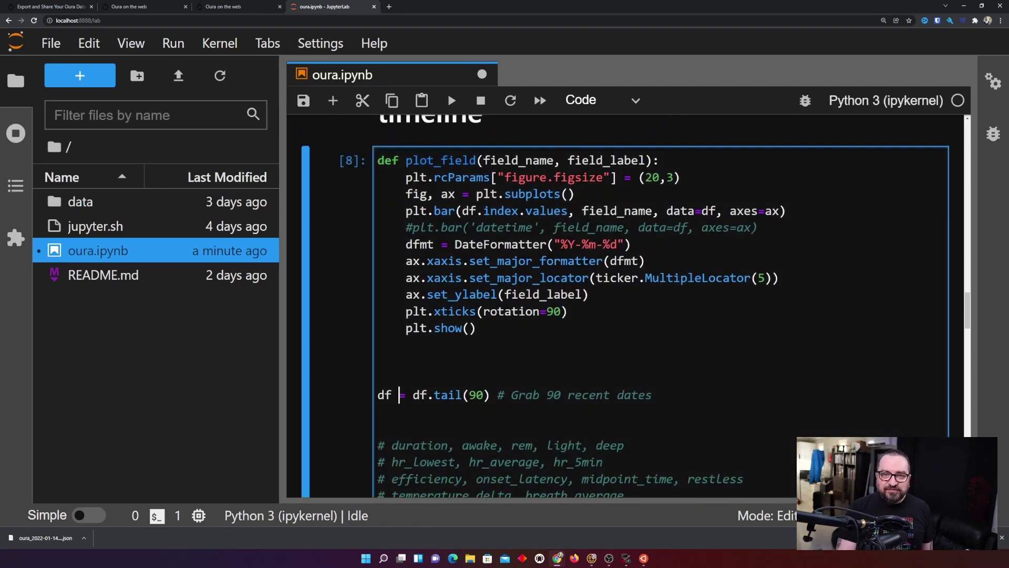
{"action": "scroll", "coordinate": [566, 260], "scroll_direction": "down", "scroll_amount": 2}
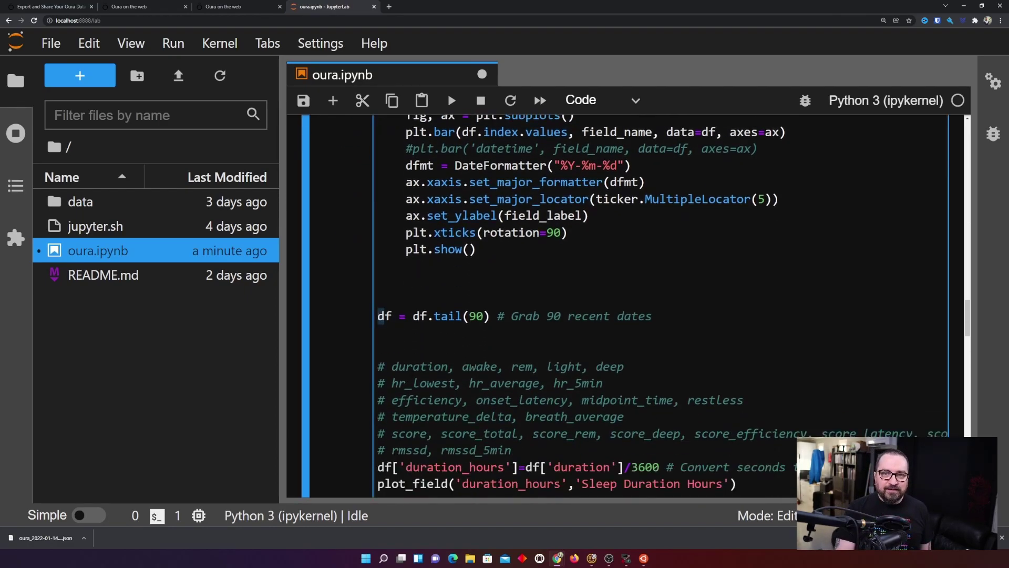
{"action": "key", "text": "shift+End"}
{"action": "key", "text": "Right"}
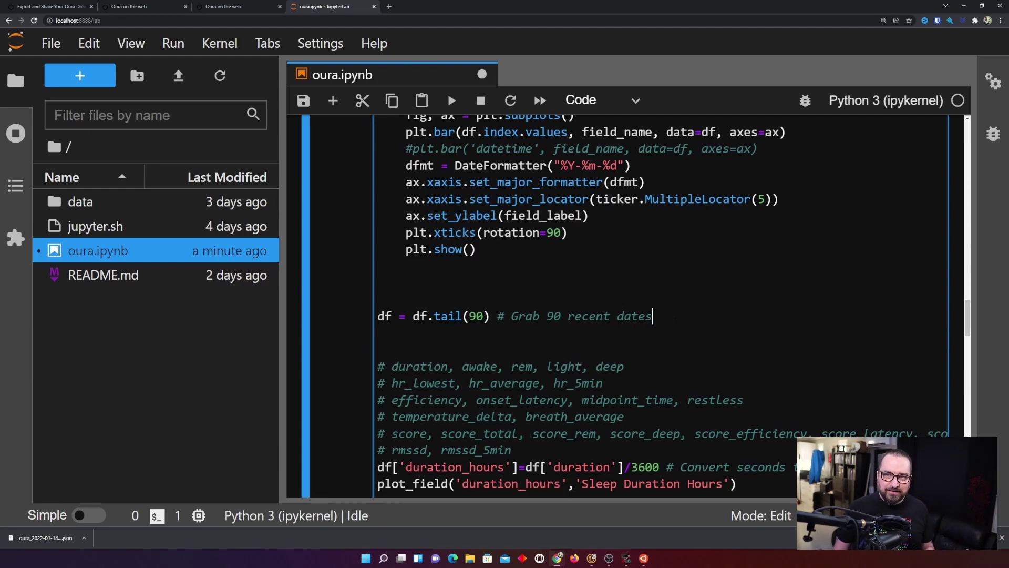
{"action": "scroll", "coordinate": [630, 315], "scroll_direction": "up", "scroll_amount": 3}
{"action": "scroll", "coordinate": [631, 315], "scroll_direction": "down", "scroll_amount": 1}
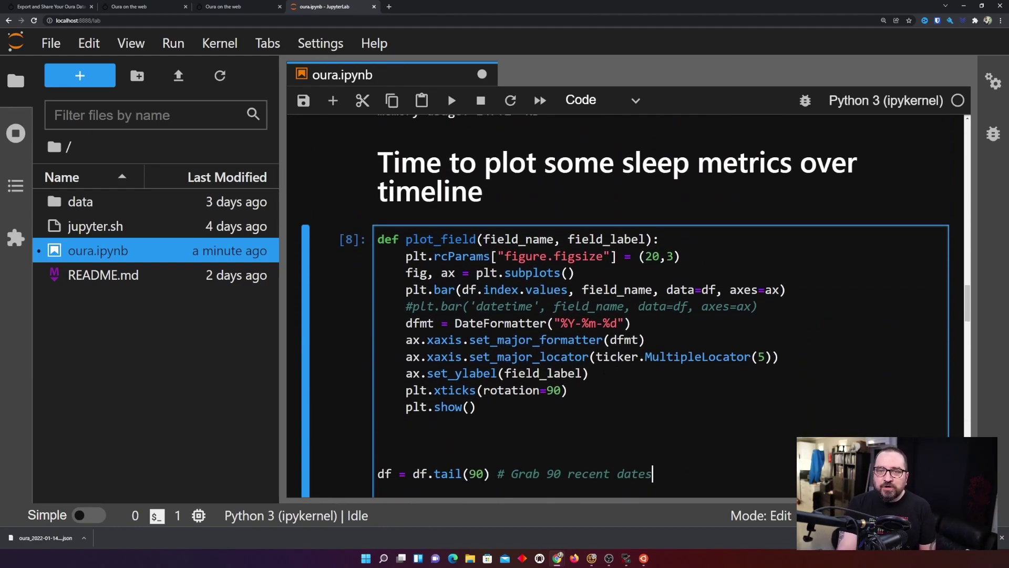
{"action": "left_click_drag", "start_coordinate": [477, 486], "coordinate": [405, 402]}
{"action": "left_click_drag", "start_coordinate": [406, 323], "coordinate": [378, 237]}
{"action": "left_click", "coordinate": [428, 256]}
{"action": "double_click", "coordinate": [440, 239]}
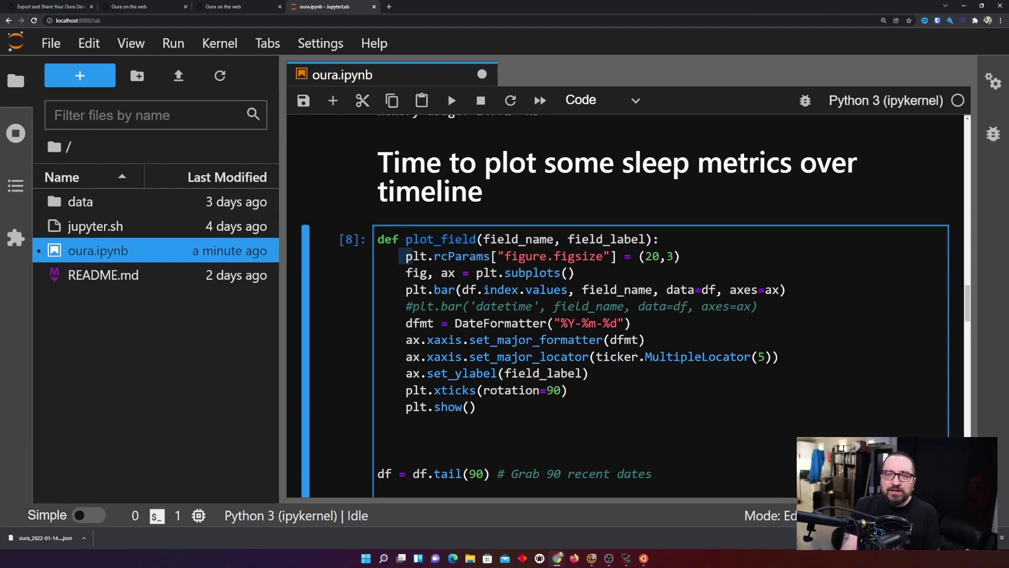
{"action": "left_click_drag", "start_coordinate": [406, 257], "coordinate": [477, 407]}
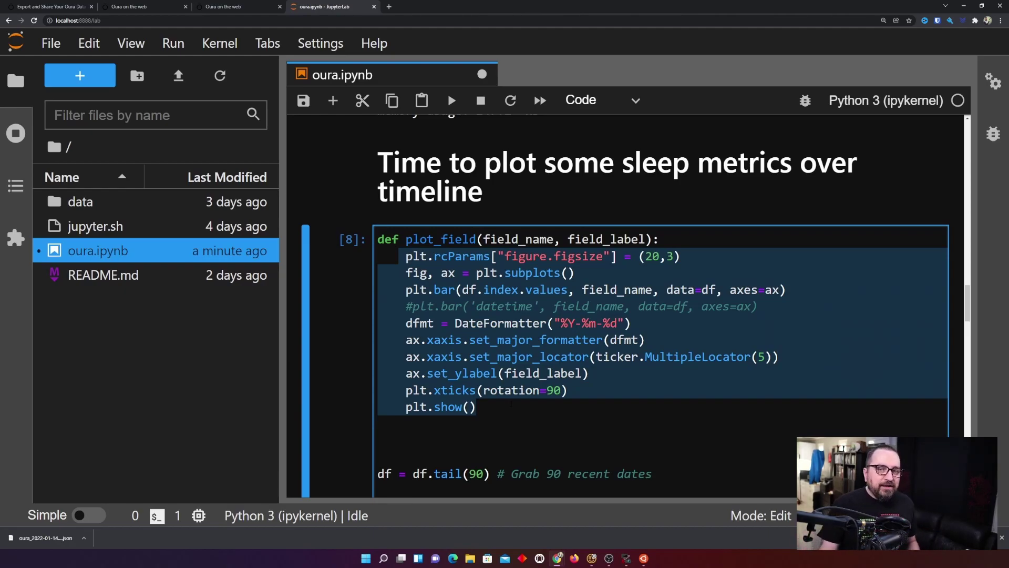
{"action": "left_click", "coordinate": [477, 407]}
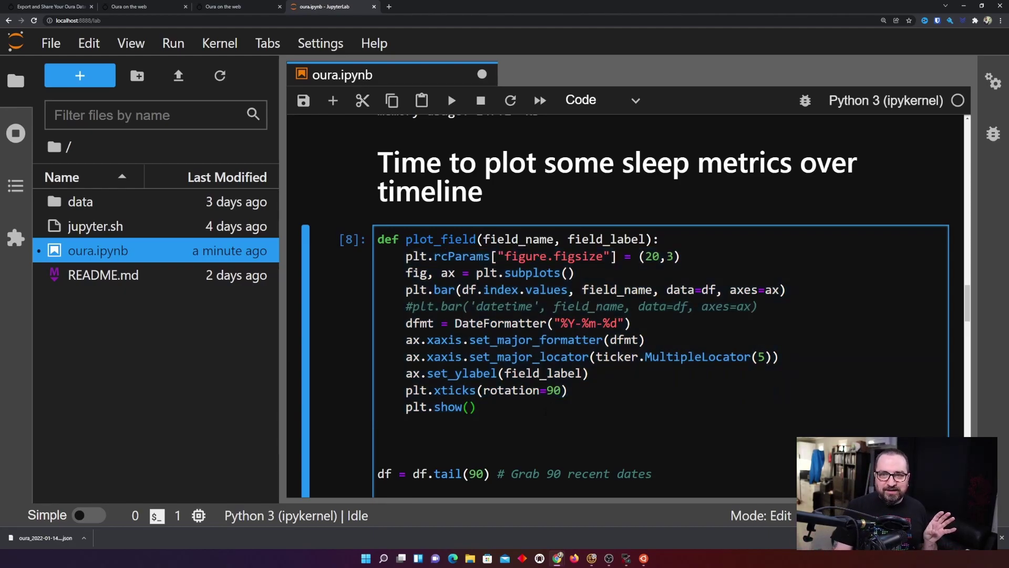
{"action": "left_click_drag", "start_coordinate": [406, 289], "coordinate": [785, 289]}
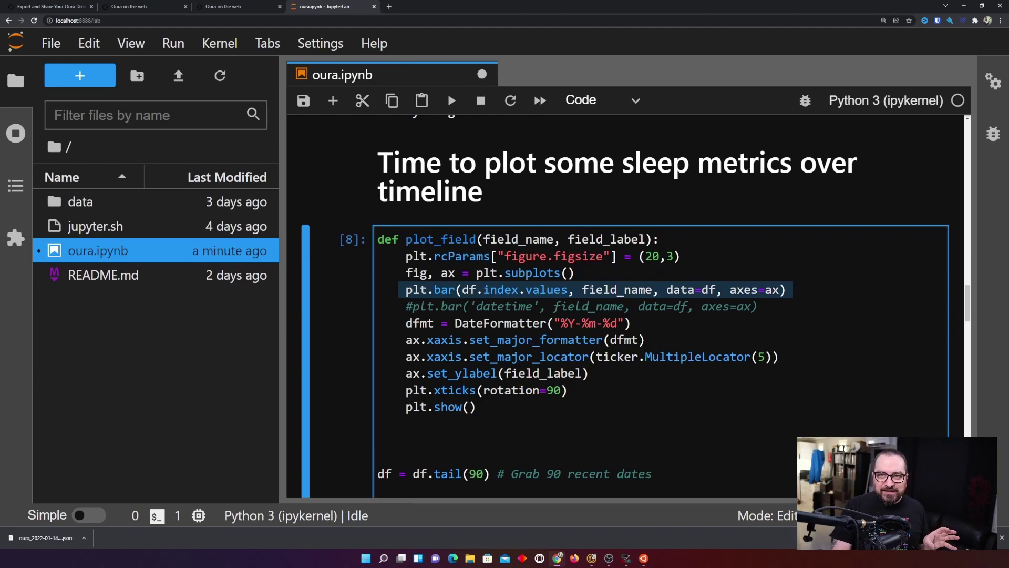
{"action": "double_click", "coordinate": [518, 239]}
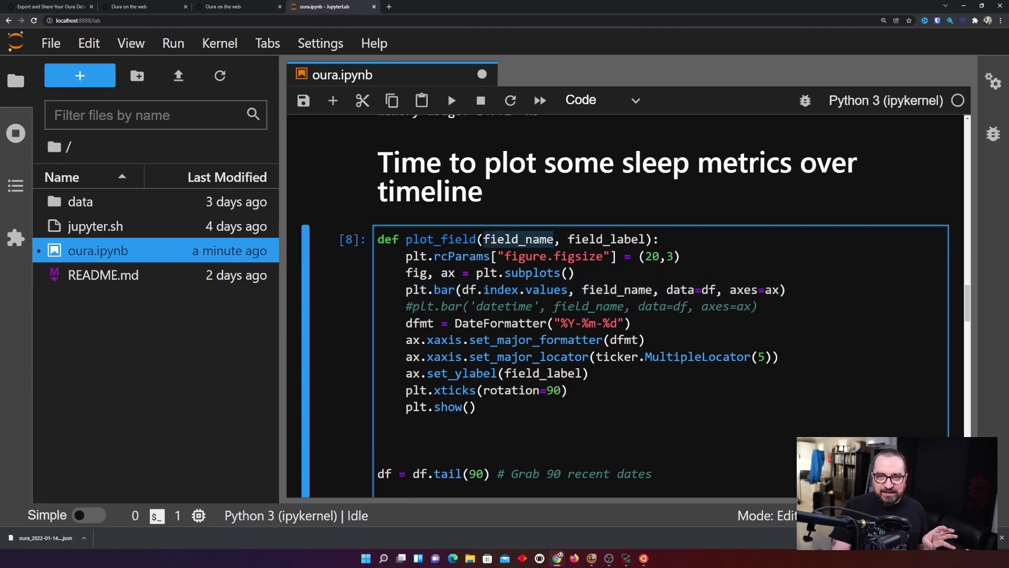
{"action": "double_click", "coordinate": [445, 289]}
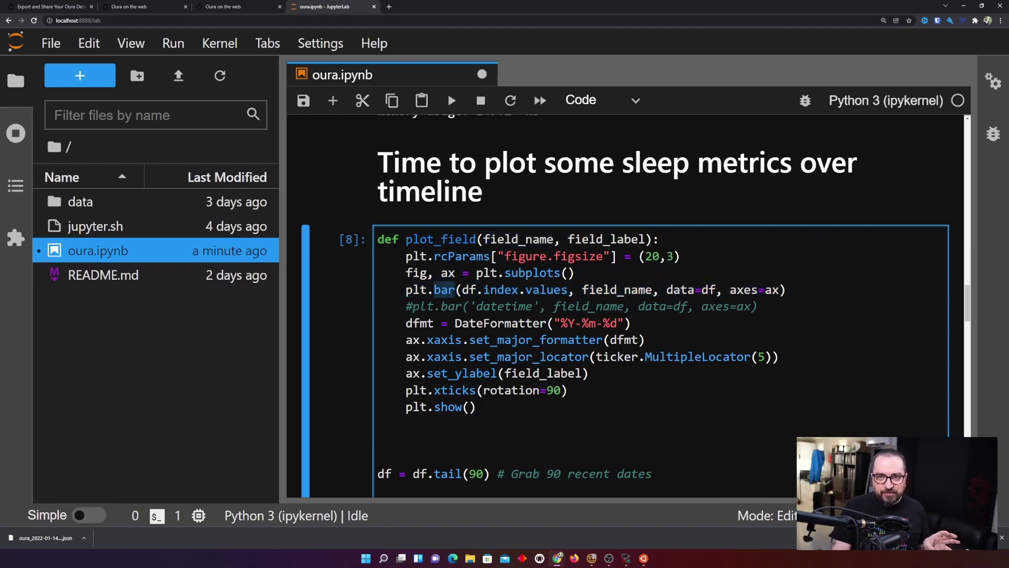
{"action": "left_click_drag", "start_coordinate": [462, 289], "coordinate": [574, 290]}
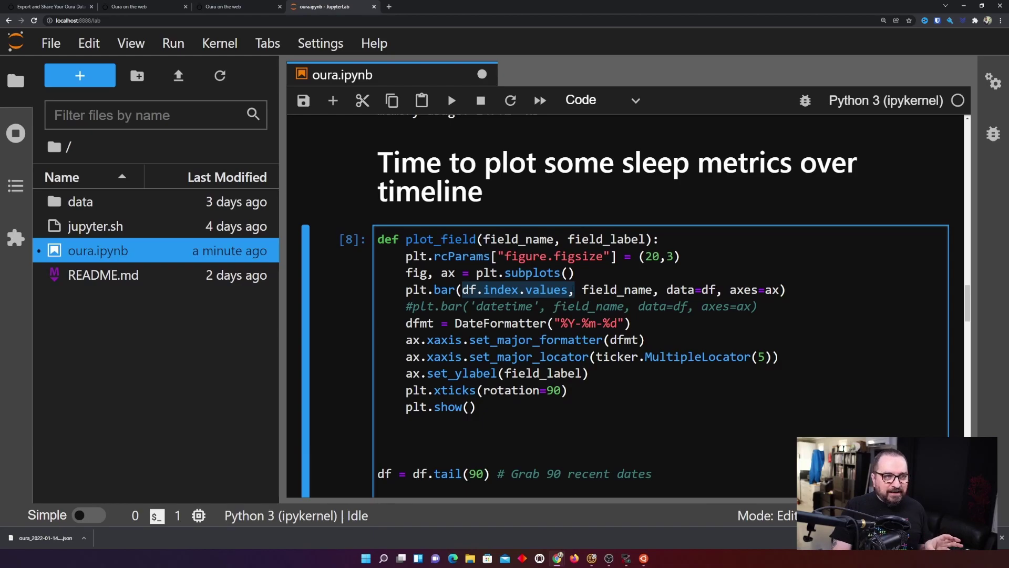
{"action": "double_click", "coordinate": [618, 289]}
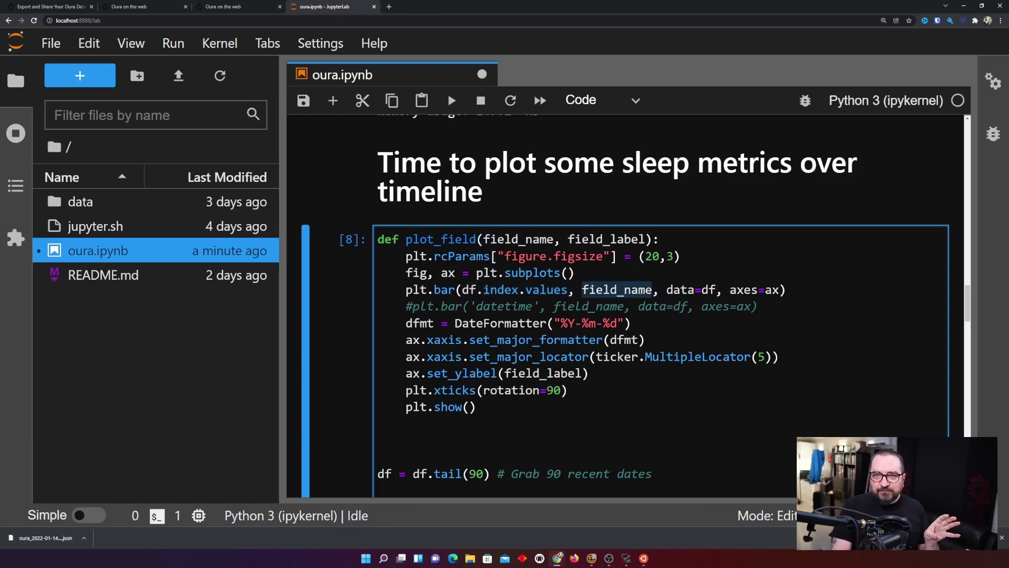
{"action": "double_click", "coordinate": [519, 239]}
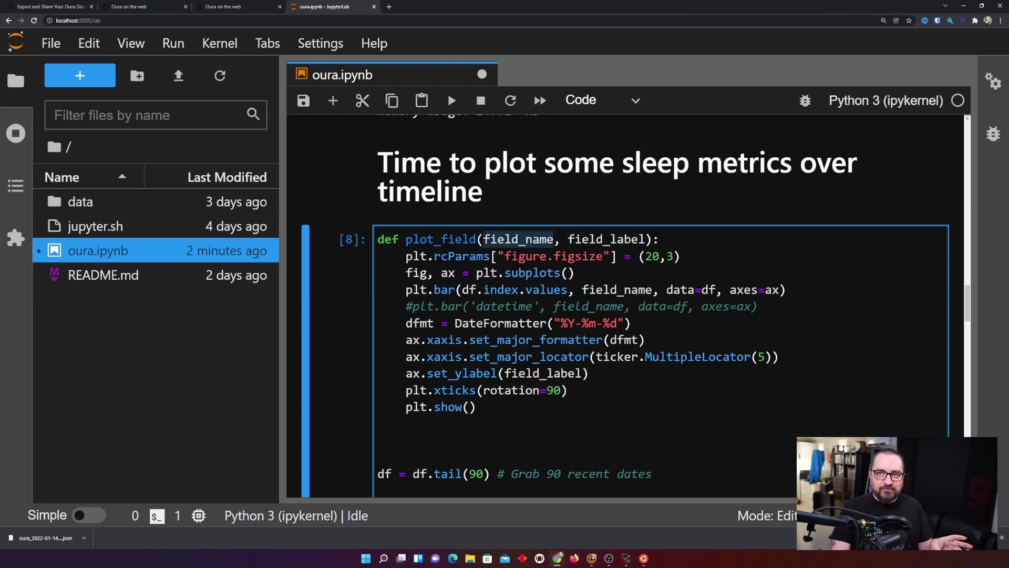
{"action": "double_click", "coordinate": [617, 290]}
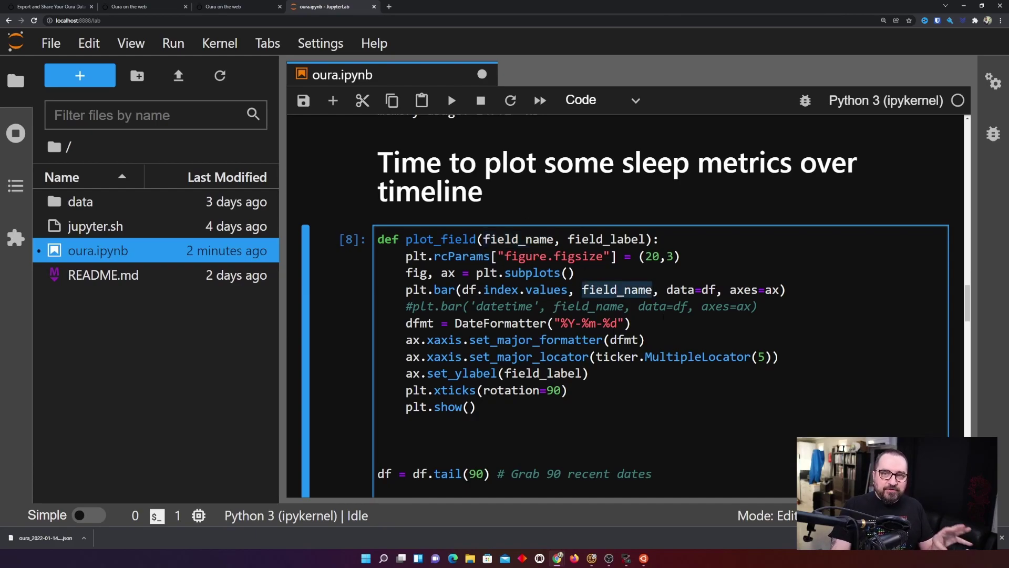
{"action": "scroll", "coordinate": [615, 316], "scroll_direction": "down", "scroll_amount": 2}
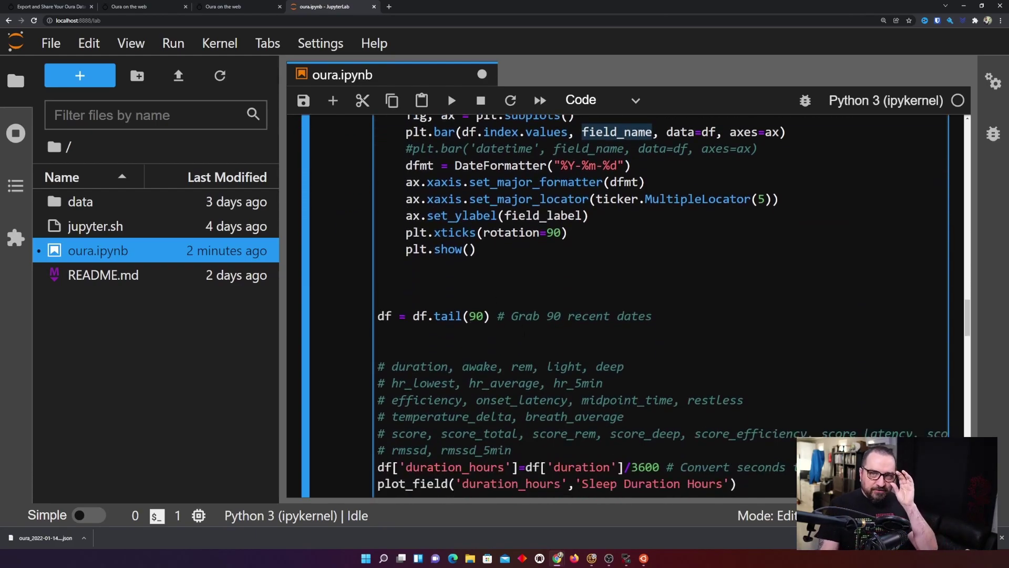
{"action": "scroll", "coordinate": [615, 316], "scroll_direction": "down", "scroll_amount": 2}
{"action": "scroll", "coordinate": [615, 315], "scroll_direction": "down", "scroll_amount": 1}
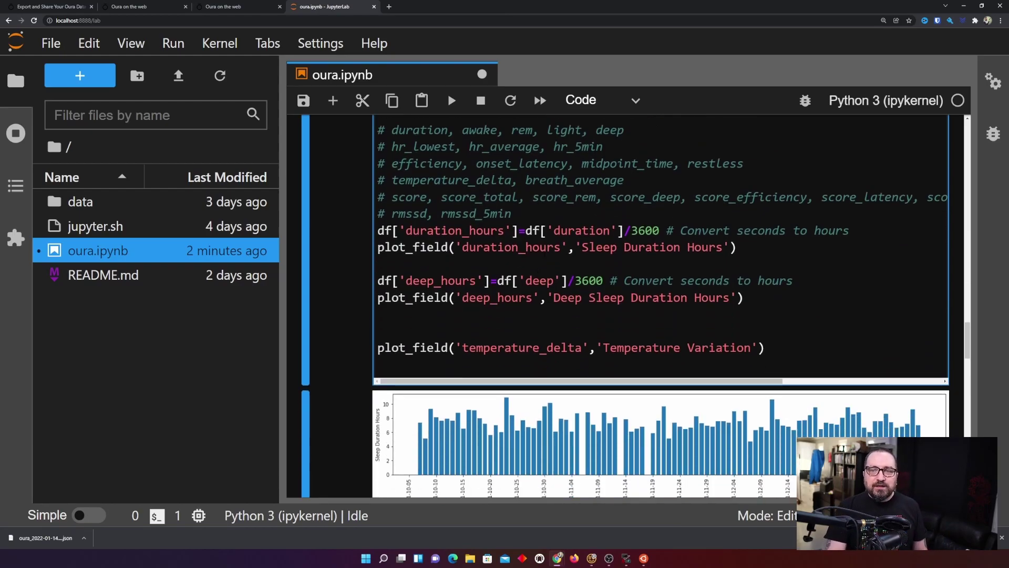
Redraw the 90-day charts, review the duration_hours 'Sleep Duration Hours' arguments, save and zoom in
{"action": "key", "text": "shift+Return"}
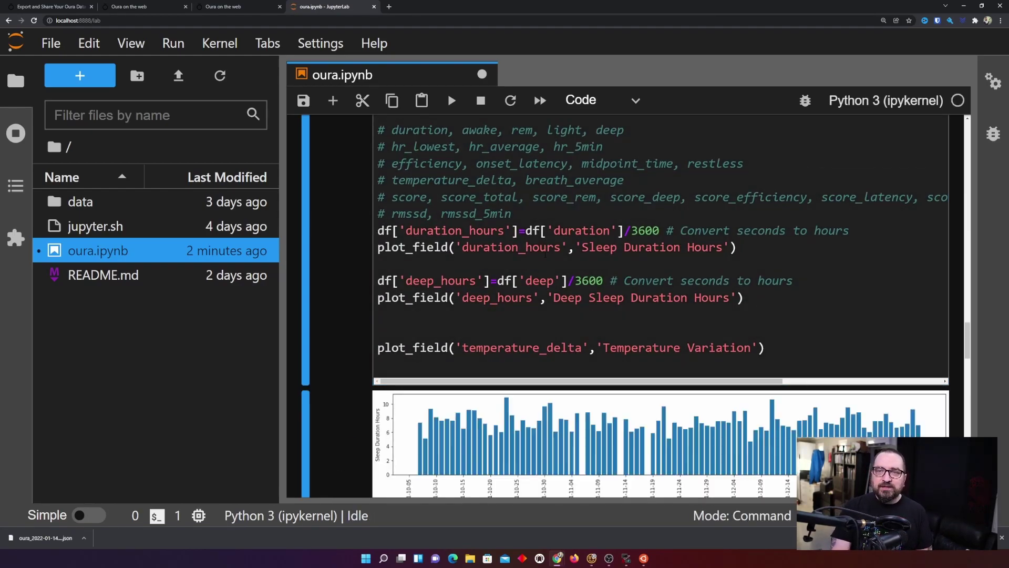
{"action": "double_click", "coordinate": [582, 230]}
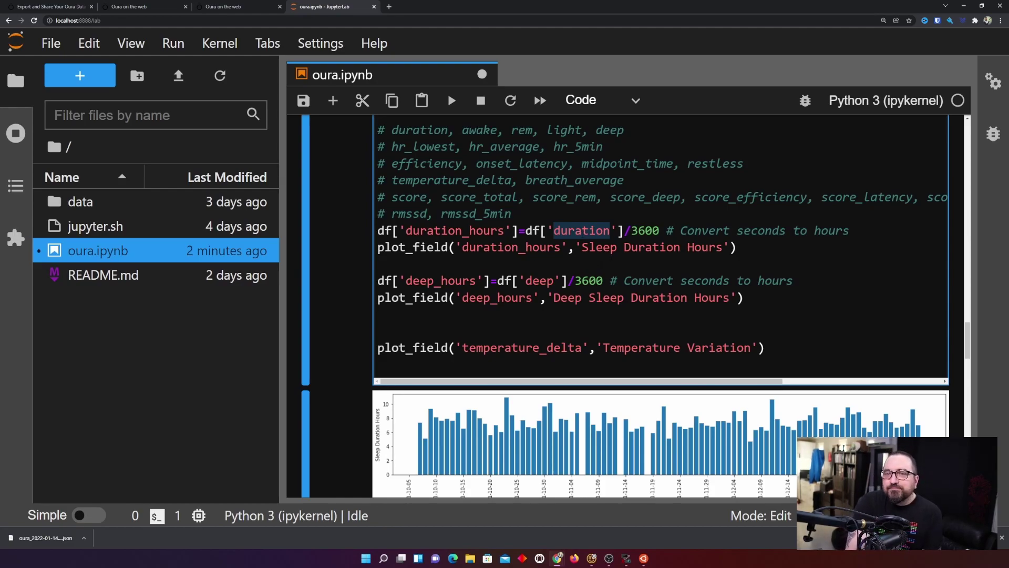
{"action": "double_click", "coordinate": [455, 230]}
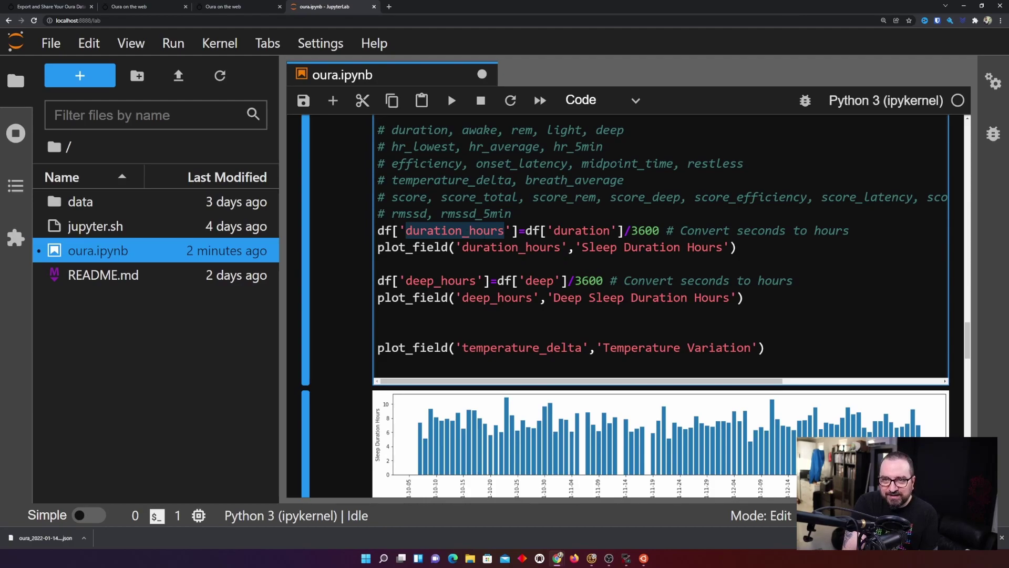
{"action": "left_click_drag", "start_coordinate": [462, 247], "coordinate": [733, 247]}
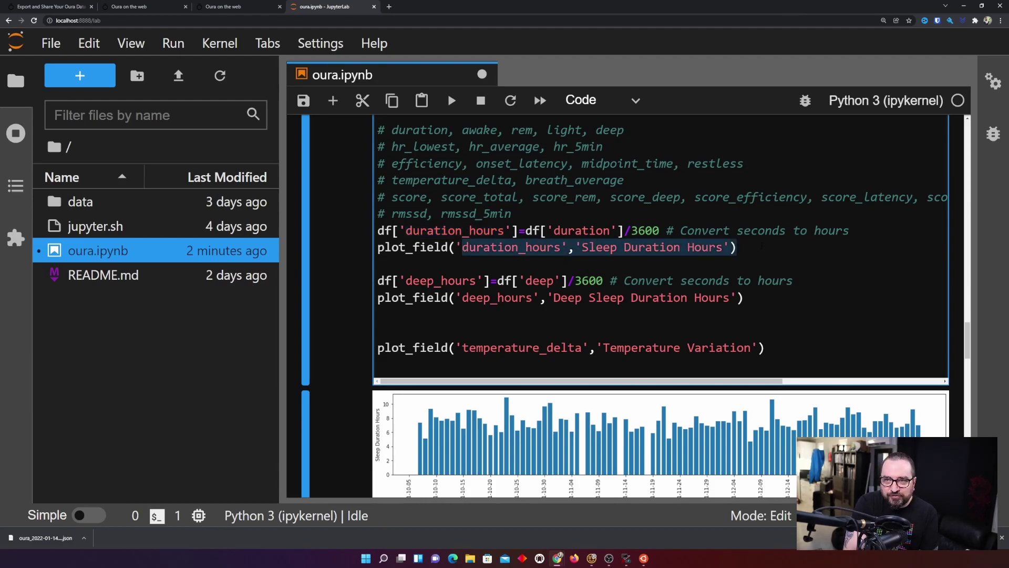
{"action": "left_click", "coordinate": [740, 247]}
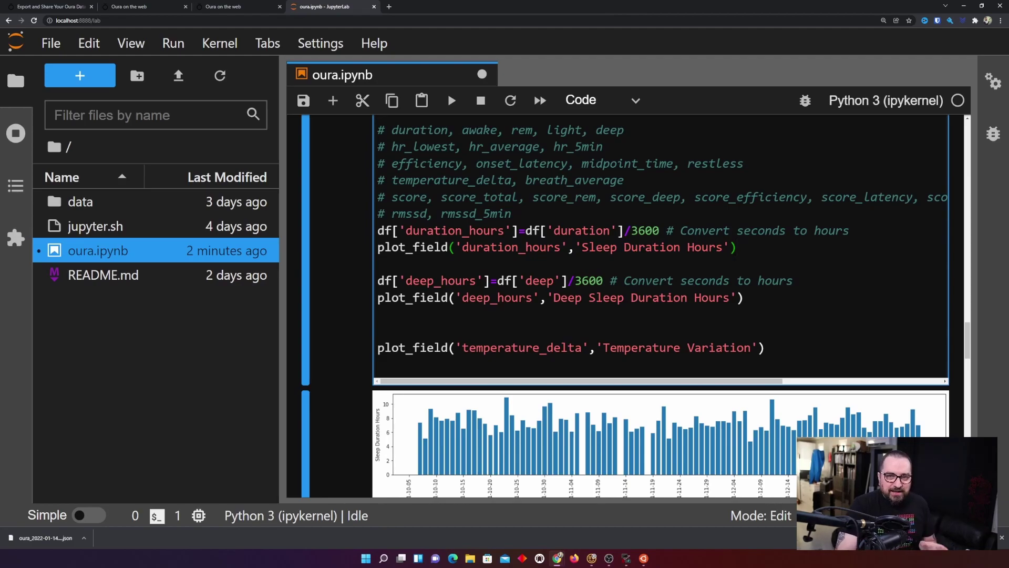
{"action": "key", "text": "ctrl+s"}
{"action": "key", "text": "ctrl+plus"}
{"action": "scroll", "coordinate": [639, 298], "scroll_direction": "down", "scroll_amount": 1}
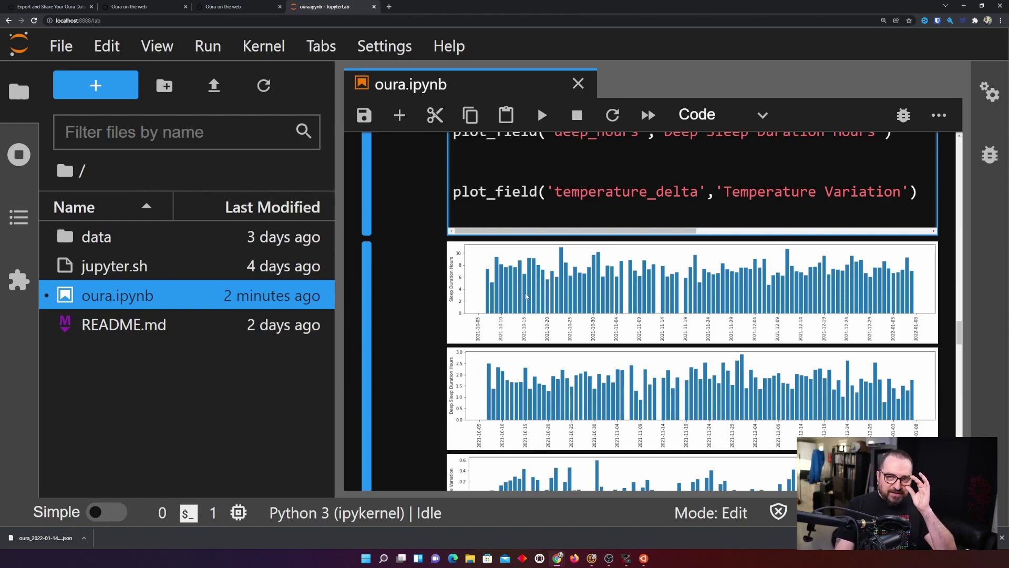
{"action": "scroll", "coordinate": [522, 295], "scroll_direction": "up", "scroll_amount": 3}
{"action": "scroll", "coordinate": [522, 295], "scroll_direction": "up", "scroll_amount": 3}
{"action": "double_click", "coordinate": [597, 210]}
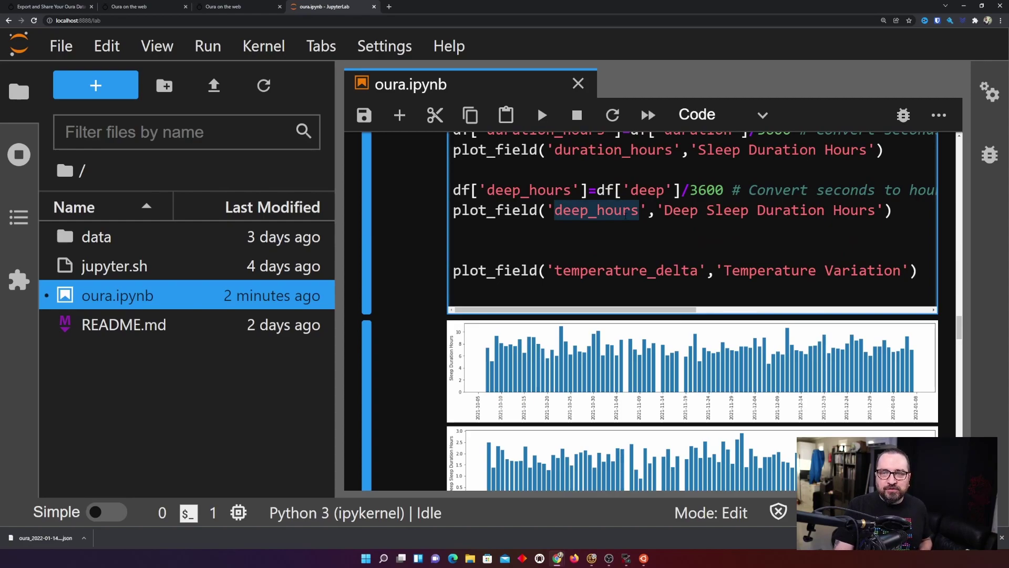
{"action": "scroll", "coordinate": [633, 380], "scroll_direction": "down", "scroll_amount": 3}
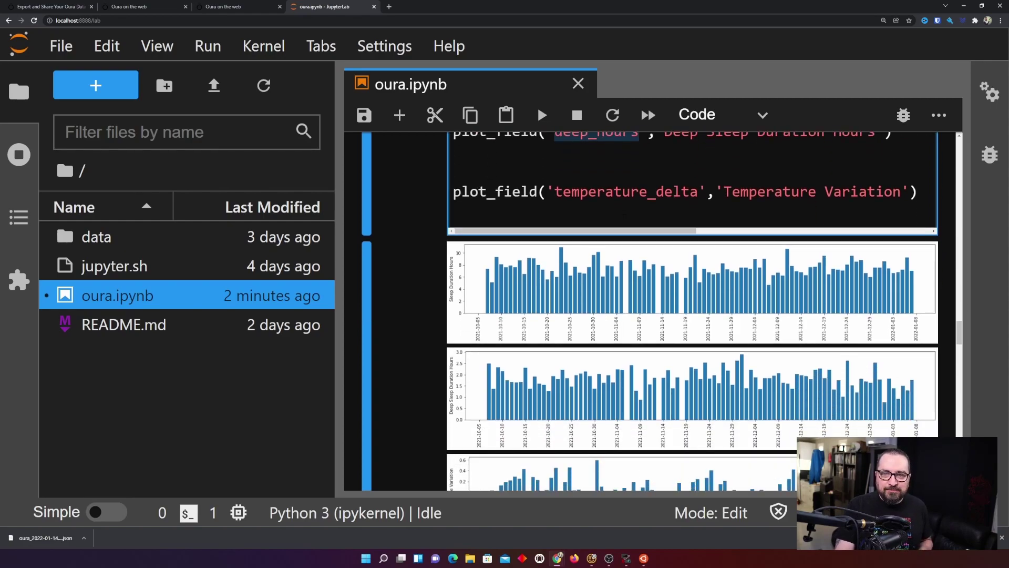
{"action": "scroll", "coordinate": [634, 381], "scroll_direction": "down", "scroll_amount": 3}
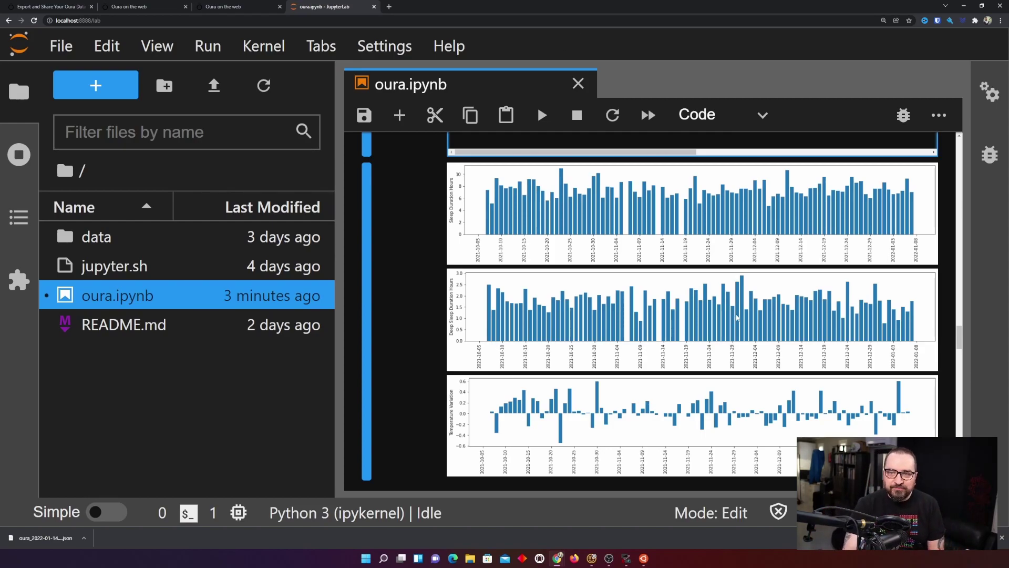
{"action": "scroll", "coordinate": [732, 329], "scroll_direction": "down", "scroll_amount": 2}
{"action": "scroll", "coordinate": [721, 310], "scroll_direction": "up", "scroll_amount": 2}
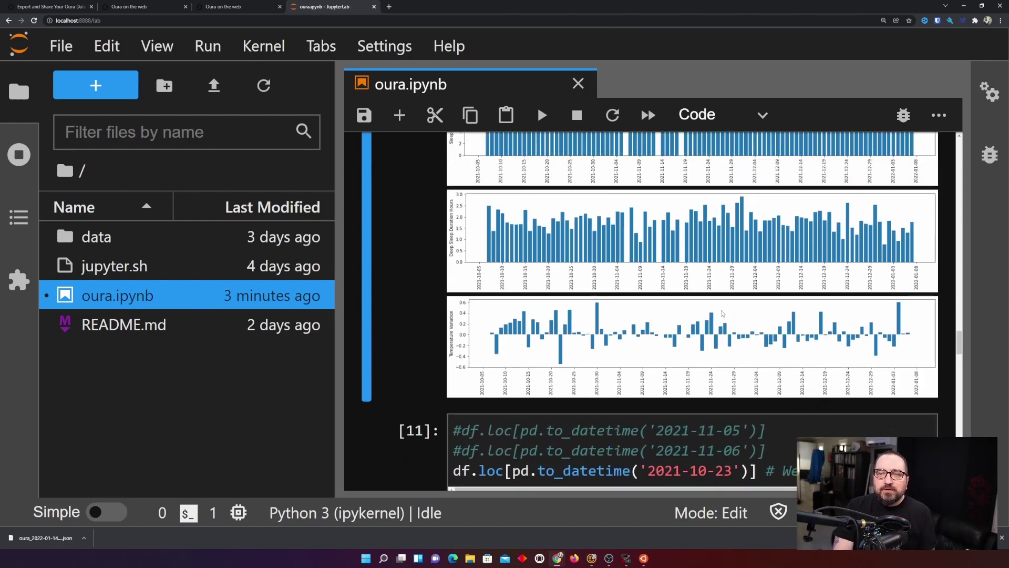
{"action": "scroll", "coordinate": [712, 305], "scroll_direction": "up", "scroll_amount": 4}
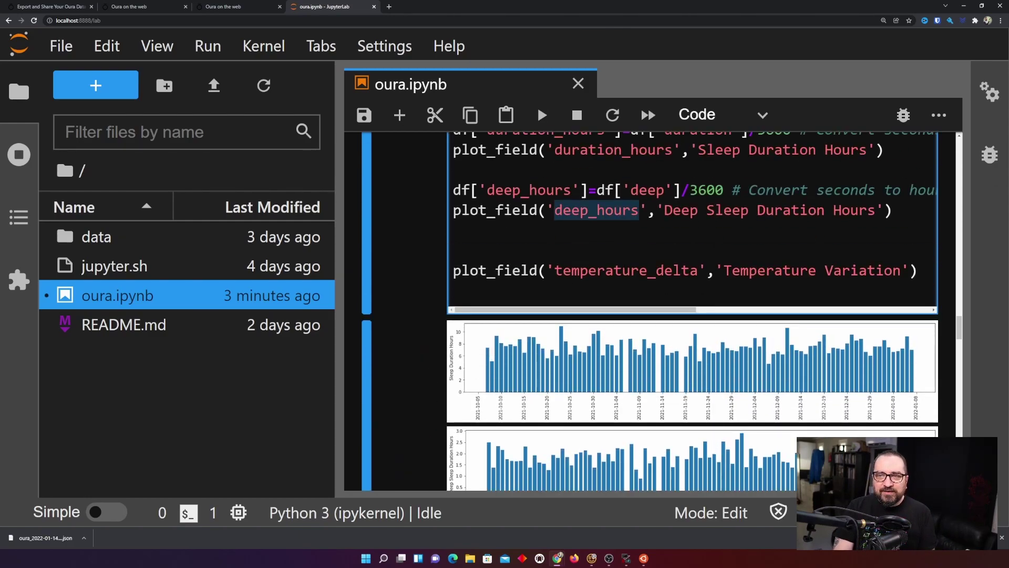
{"action": "double_click", "coordinate": [623, 270]}
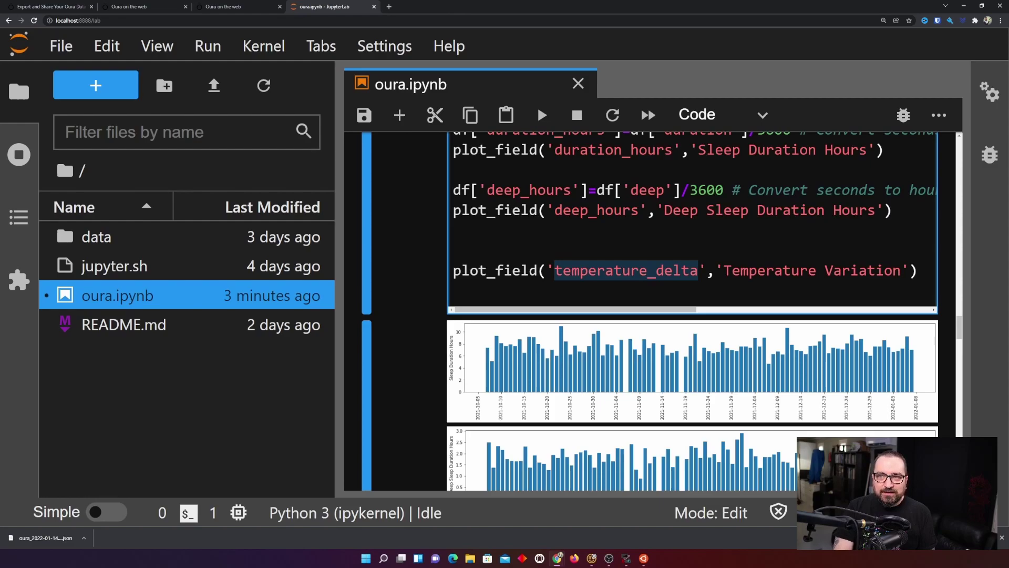
{"action": "scroll", "coordinate": [581, 274], "scroll_direction": "down", "scroll_amount": 5}
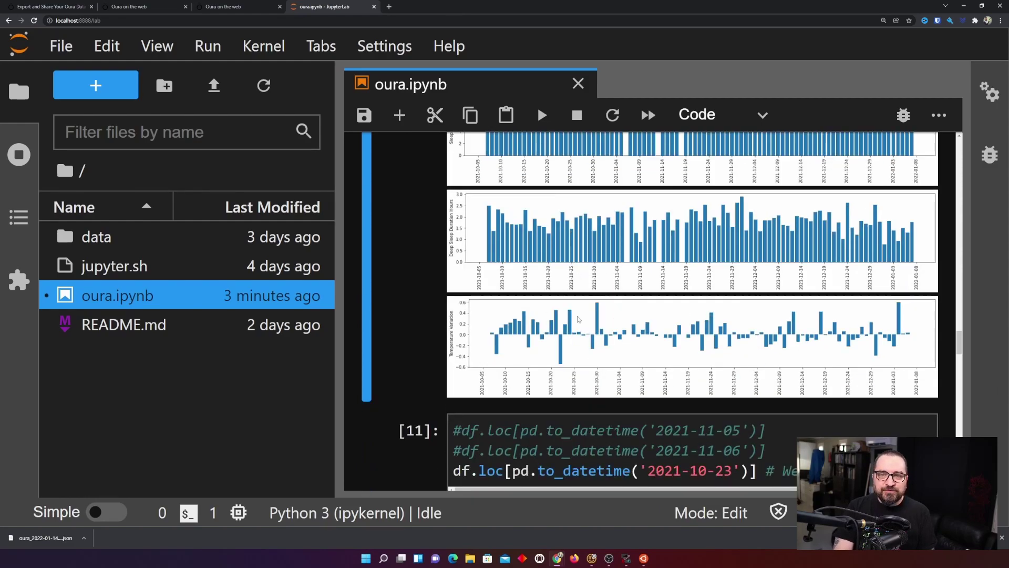
{"action": "scroll", "coordinate": [538, 329], "scroll_direction": "down", "scroll_amount": 2}
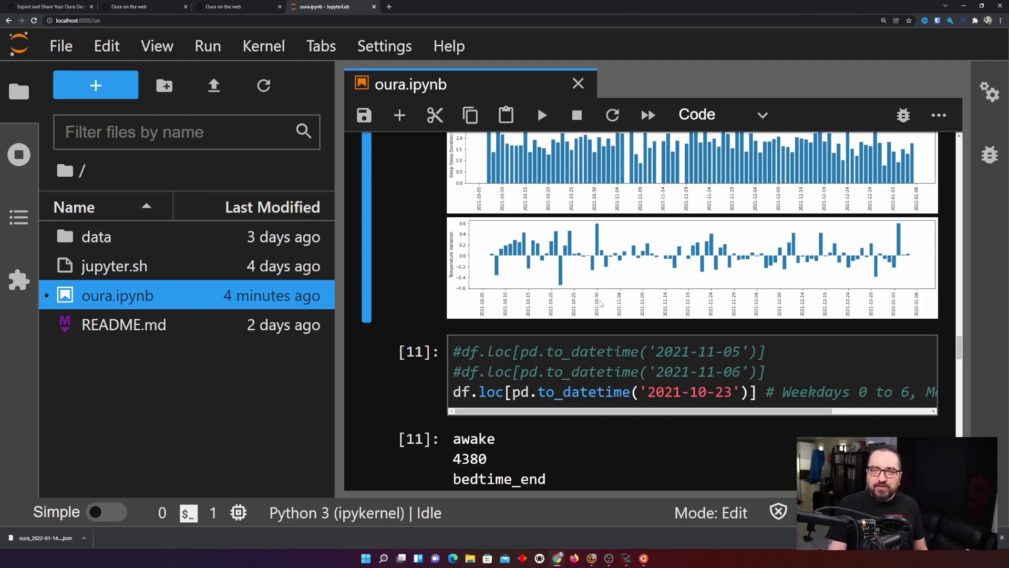
{"action": "left_click", "coordinate": [589, 351]}
{"action": "scroll", "coordinate": [618, 365], "scroll_direction": "down", "scroll_amount": 2}
{"action": "scroll", "coordinate": [619, 365], "scroll_direction": "down", "scroll_amount": 1}
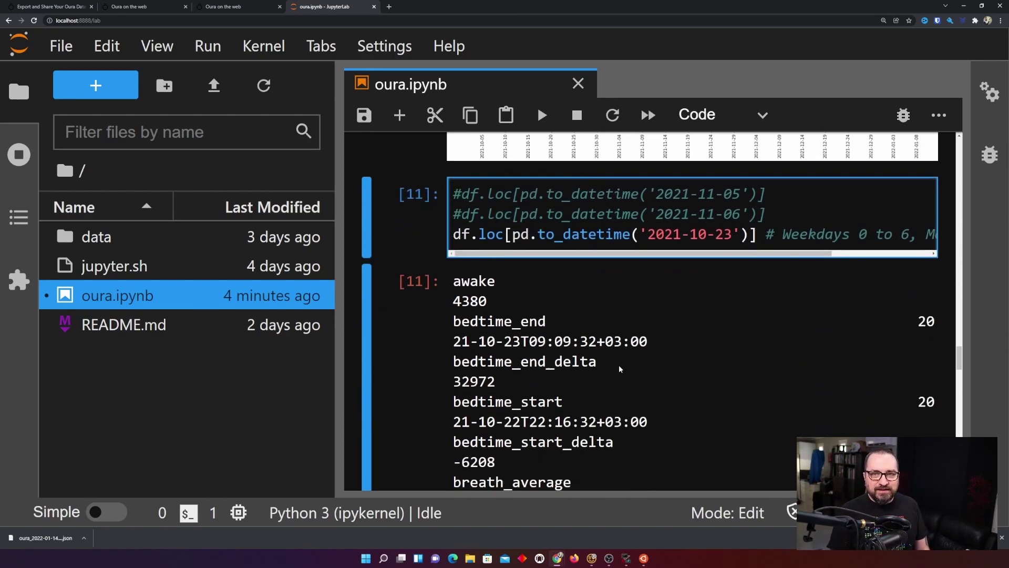
{"action": "key", "text": "Delete"}
{"action": "key", "text": "Down"}
{"action": "key", "text": "Down"}
{"action": "type", "text": "#"}
{"action": "key", "text": "ctrl+s"}
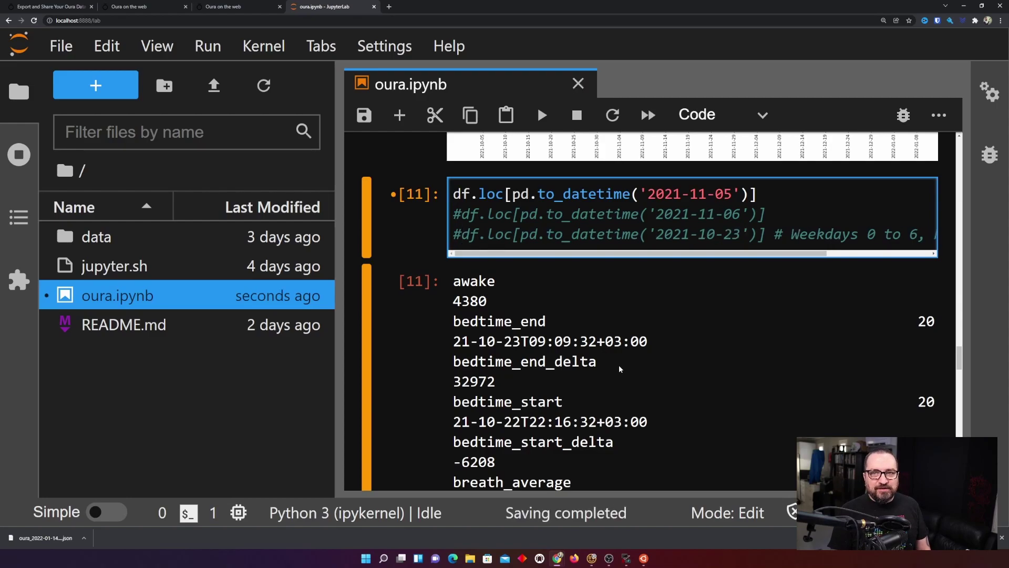
{"action": "key", "text": "ctrl+Return"}
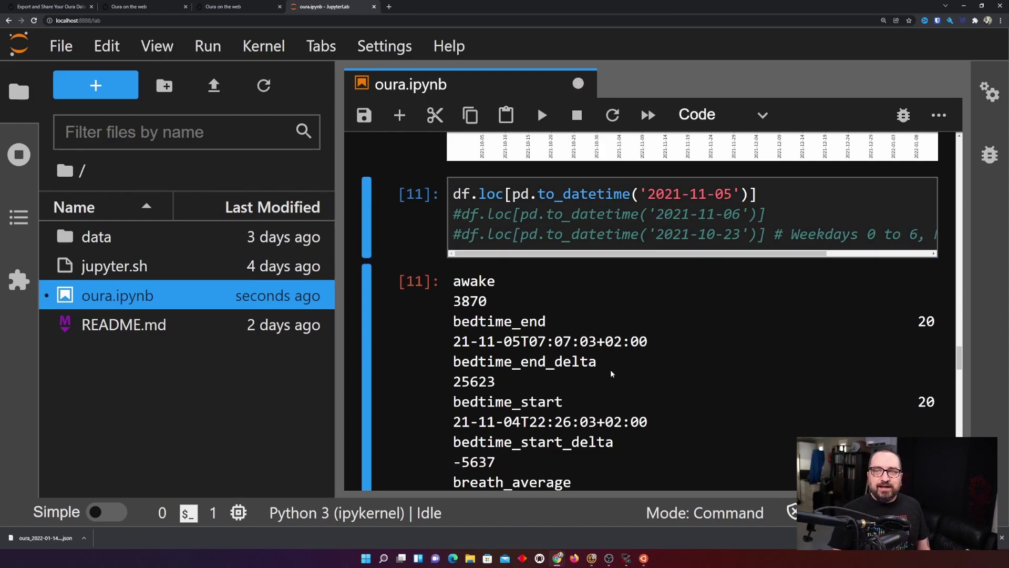
{"action": "left_click_drag", "start_coordinate": [647, 194], "coordinate": [731, 194]}
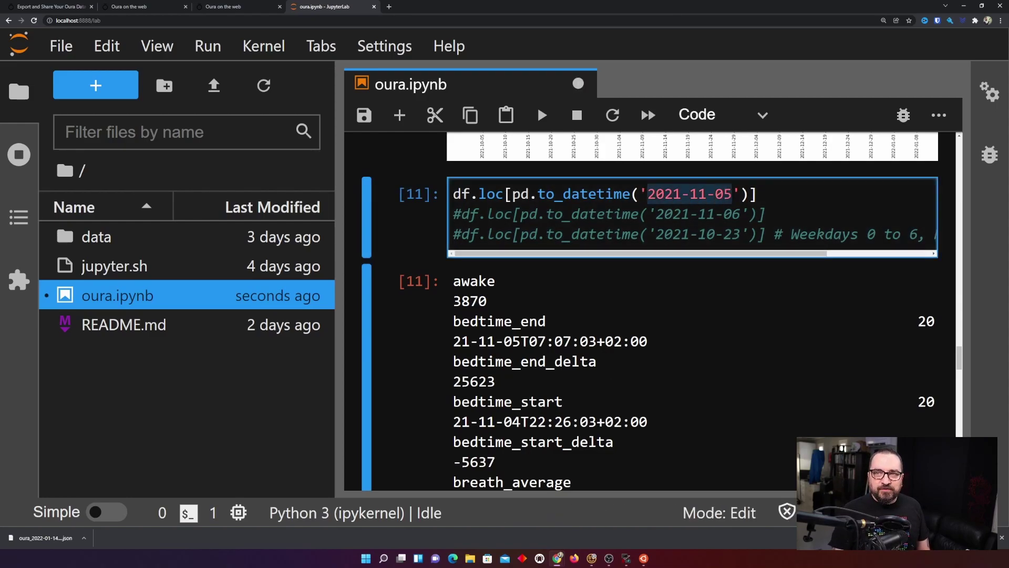
{"action": "scroll", "coordinate": [782, 283], "scroll_direction": "down", "scroll_amount": 3}
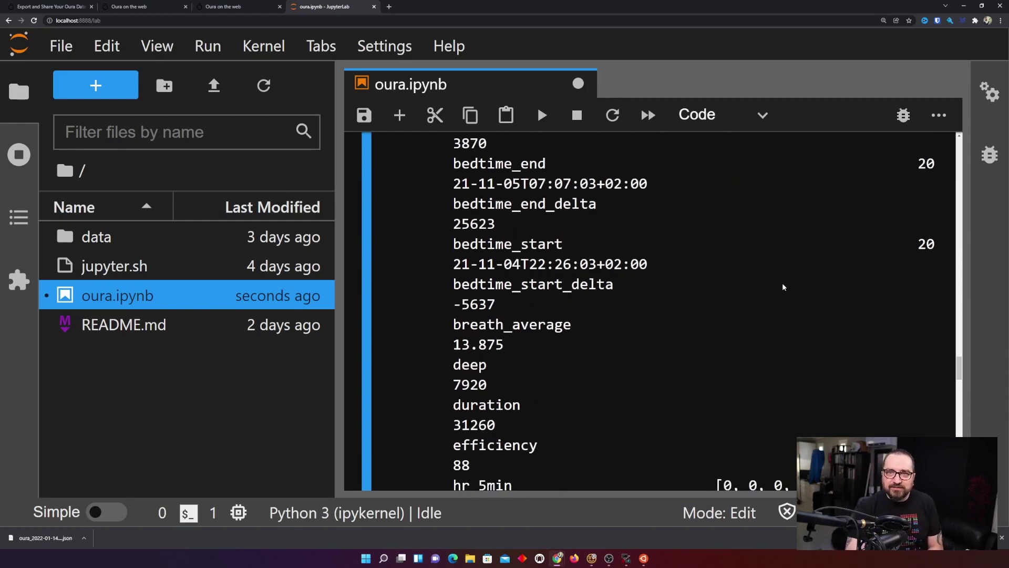
{"action": "scroll", "coordinate": [783, 282], "scroll_direction": "up", "scroll_amount": 2}
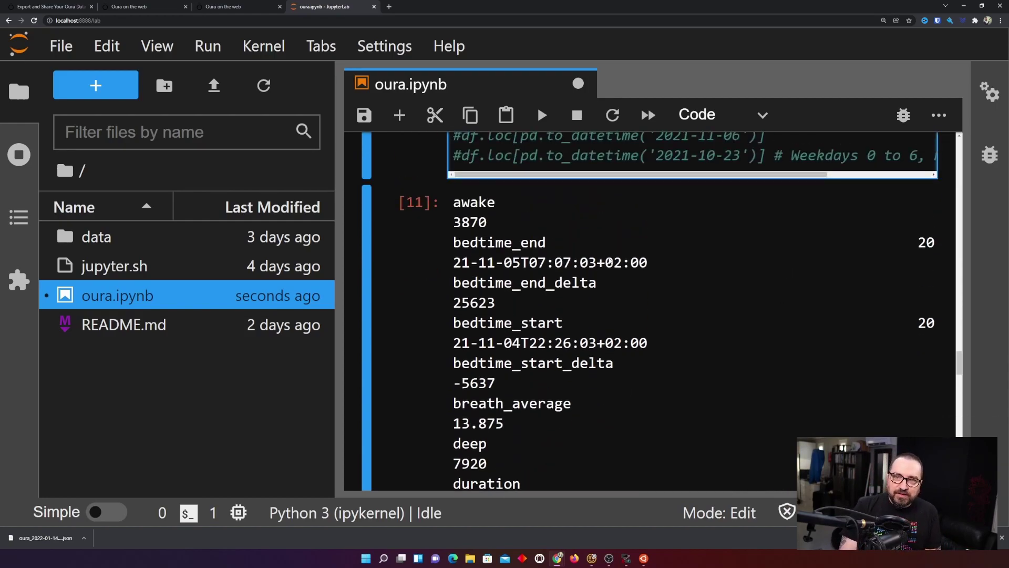
{"action": "key", "text": "ctrl+minus"}
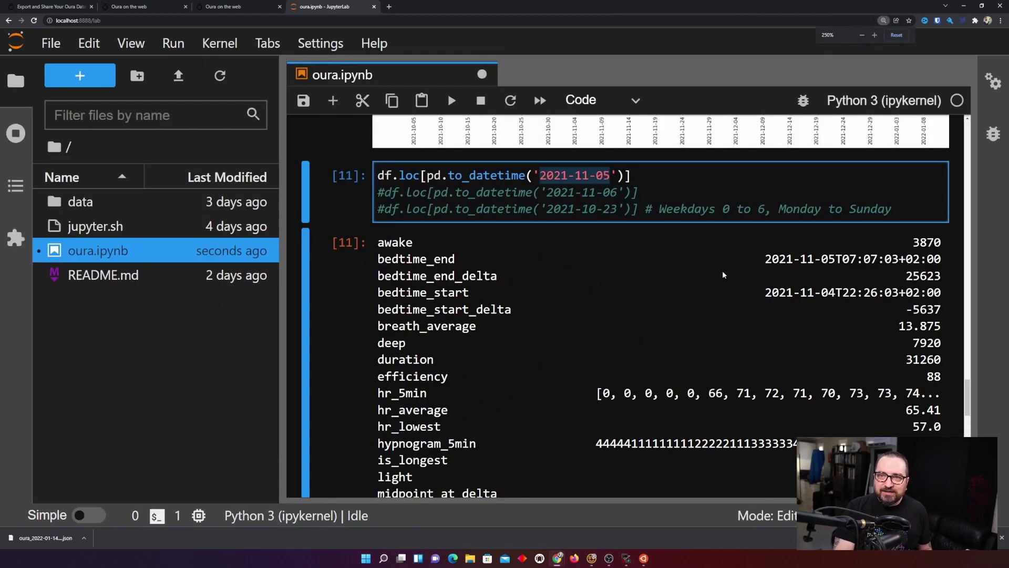
{"action": "double_click", "coordinate": [432, 262]}
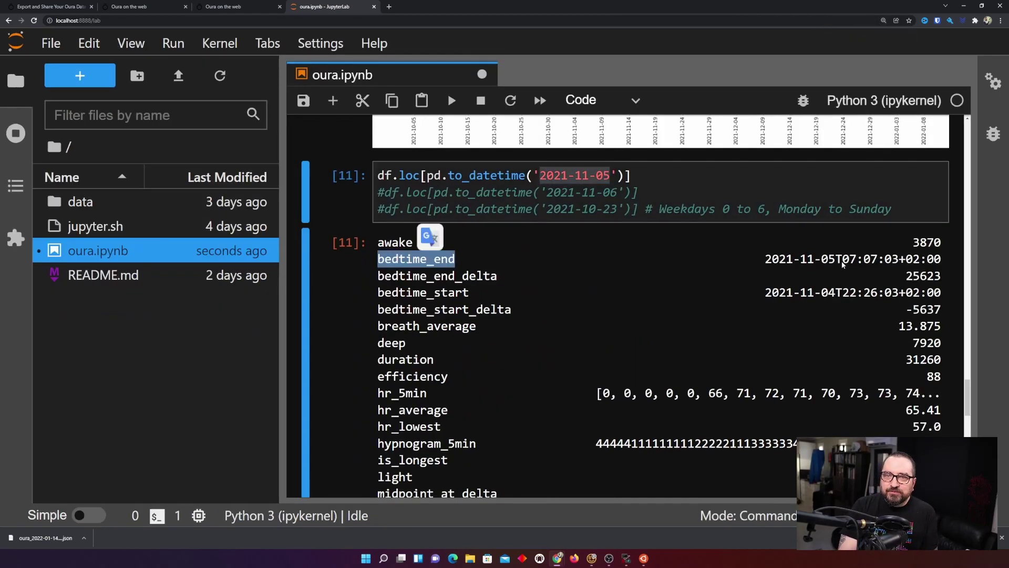
{"action": "left_click_drag", "start_coordinate": [842, 260], "coordinate": [951, 260]}
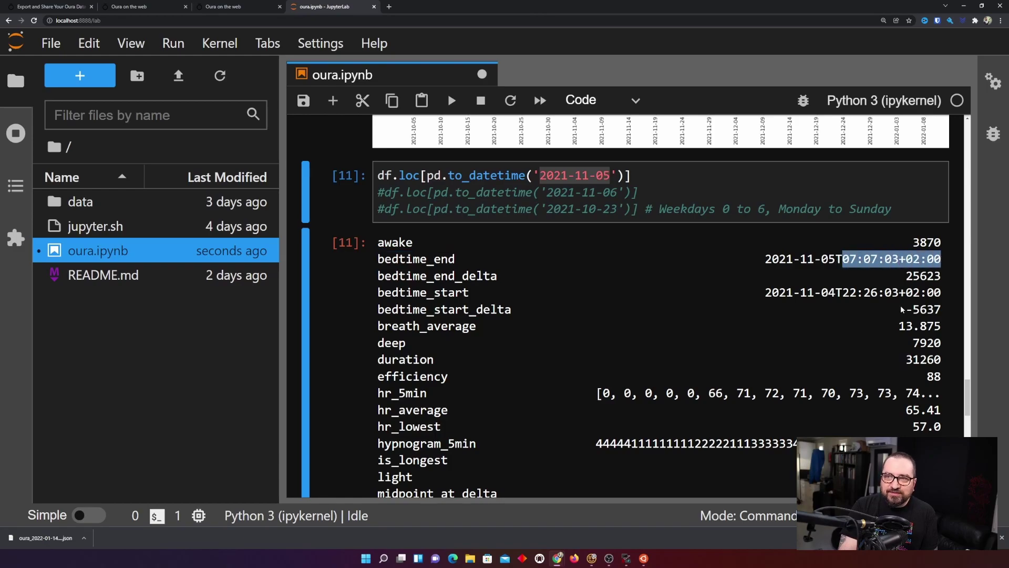
{"action": "left_click_drag", "start_coordinate": [842, 293], "coordinate": [939, 294]}
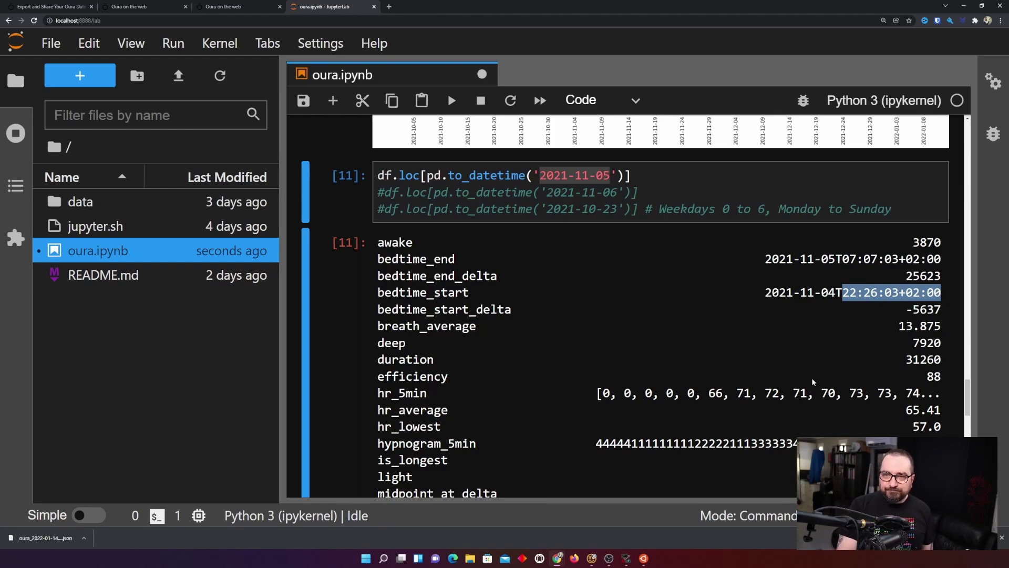
{"action": "scroll", "coordinate": [791, 387], "scroll_direction": "down", "scroll_amount": 2}
{"action": "scroll", "coordinate": [792, 387], "scroll_direction": "down", "scroll_amount": 2}
{"action": "scroll", "coordinate": [792, 387], "scroll_direction": "down", "scroll_amount": 2}
{"action": "scroll", "coordinate": [792, 387], "scroll_direction": "down", "scroll_amount": 1}
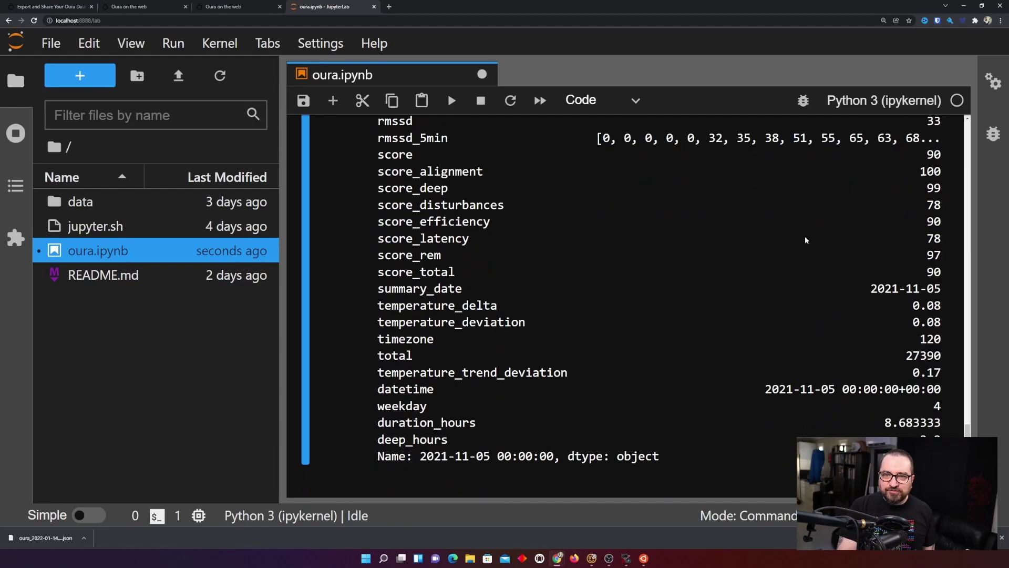
{"action": "mouse_move", "coordinate": [384, 409]}
{"action": "left_mouse_down"}
{"action": "mouse_move", "coordinate": [944, 407]}
{"action": "mouse_move", "coordinate": [373, 404]}
{"action": "left_mouse_up"}
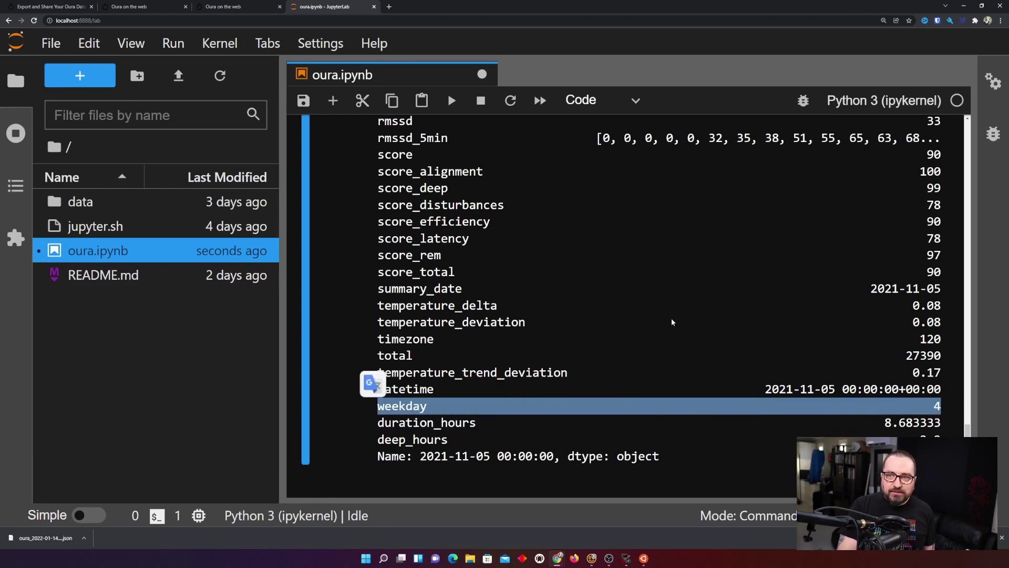
{"action": "scroll", "coordinate": [671, 318], "scroll_direction": "up", "scroll_amount": 5}
{"action": "scroll", "coordinate": [672, 318], "scroll_direction": "up", "scroll_amount": 5}
{"action": "scroll", "coordinate": [678, 311], "scroll_direction": "up", "scroll_amount": 4}
{"action": "scroll", "coordinate": [671, 311], "scroll_direction": "down", "scroll_amount": 3}
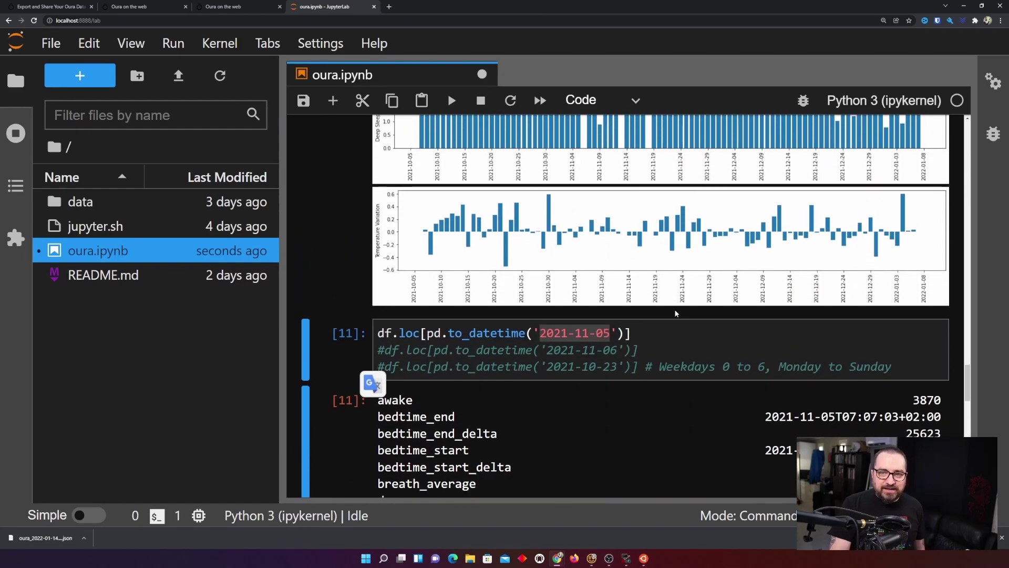
Enable the 2021-11-06 lookup, run it into a KeyError, then return to that line
{"action": "left_click", "coordinate": [518, 349]}
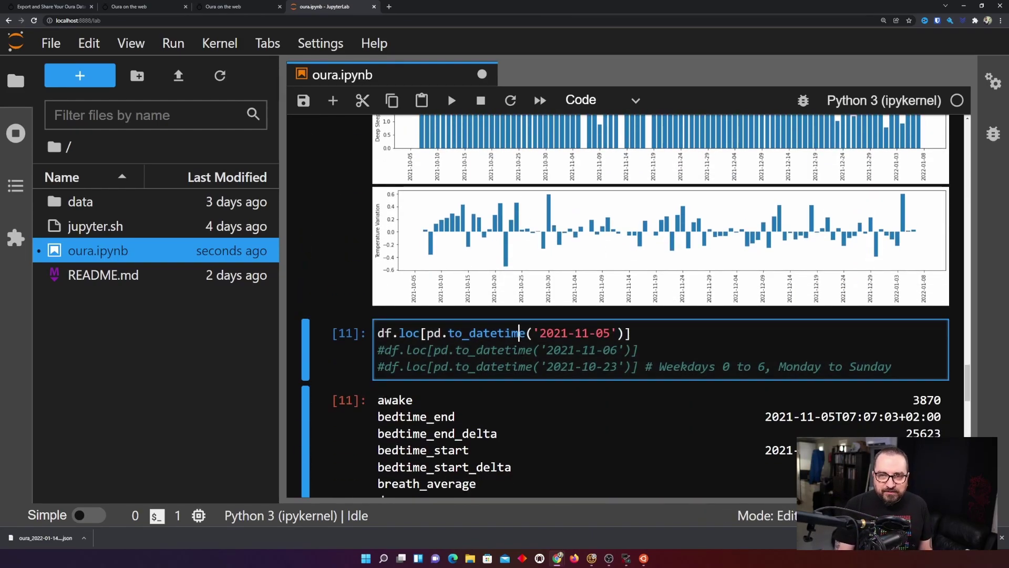
{"action": "type", "text": "#"}
{"action": "key", "text": "Down"}
{"action": "key", "text": "Delete"}
{"action": "key", "text": "ctrl+s"}
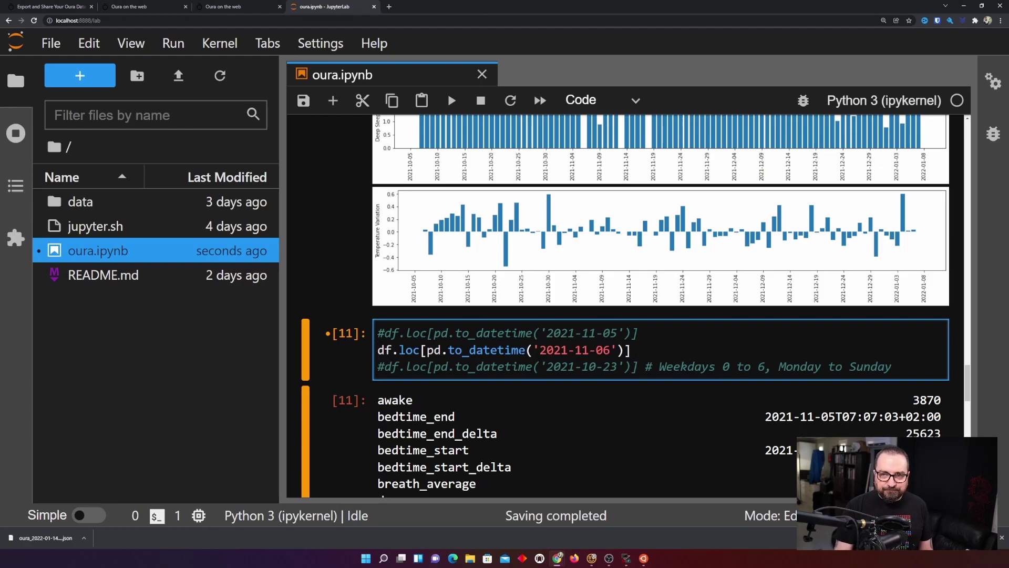
{"action": "key", "text": "ctrl+Return"}
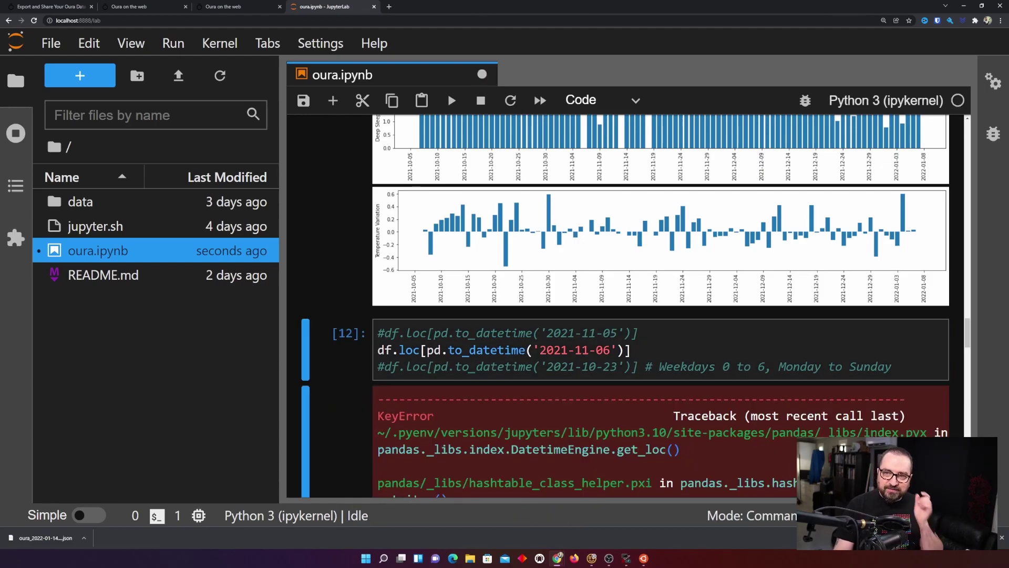
{"action": "scroll", "coordinate": [521, 355], "scroll_direction": "down", "scroll_amount": 5}
{"action": "scroll", "coordinate": [566, 326], "scroll_direction": "down", "scroll_amount": 3}
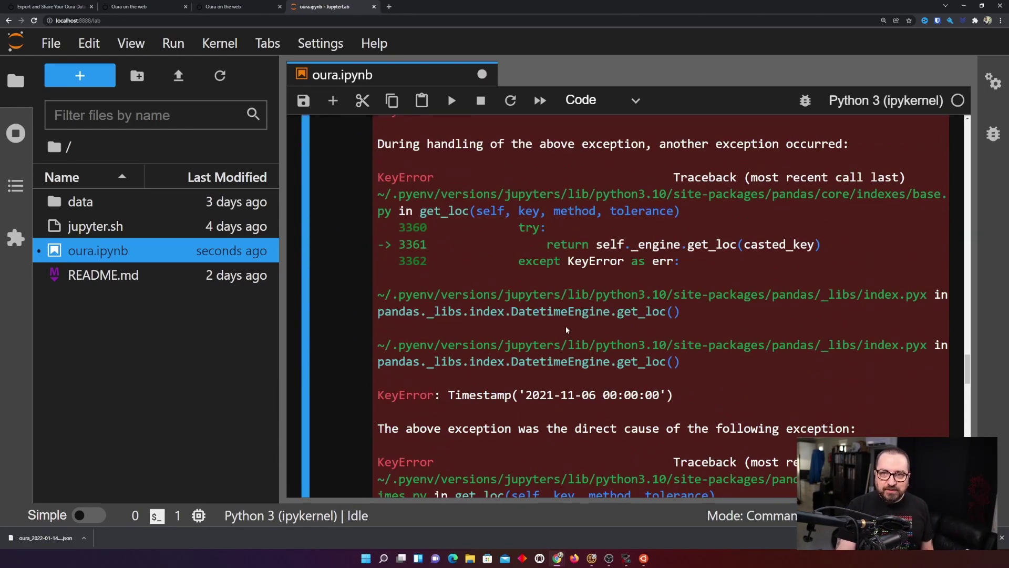
{"action": "scroll", "coordinate": [566, 325], "scroll_direction": "up", "scroll_amount": 1}
{"action": "scroll", "coordinate": [616, 342], "scroll_direction": "up", "scroll_amount": 5}
{"action": "left_click", "coordinate": [589, 271]}
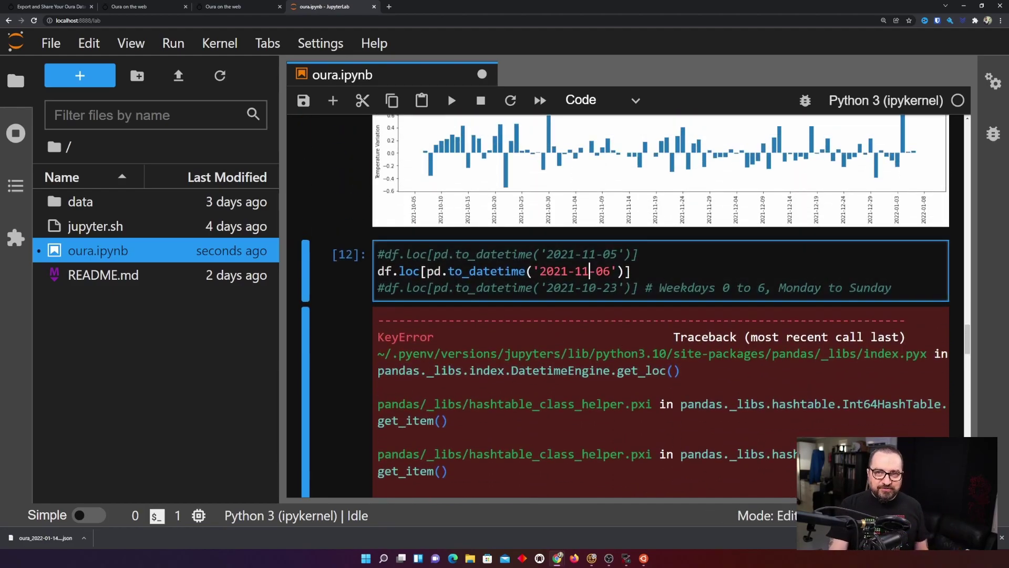
{"action": "key", "text": "Home"}
{"action": "type", "text": "#"}
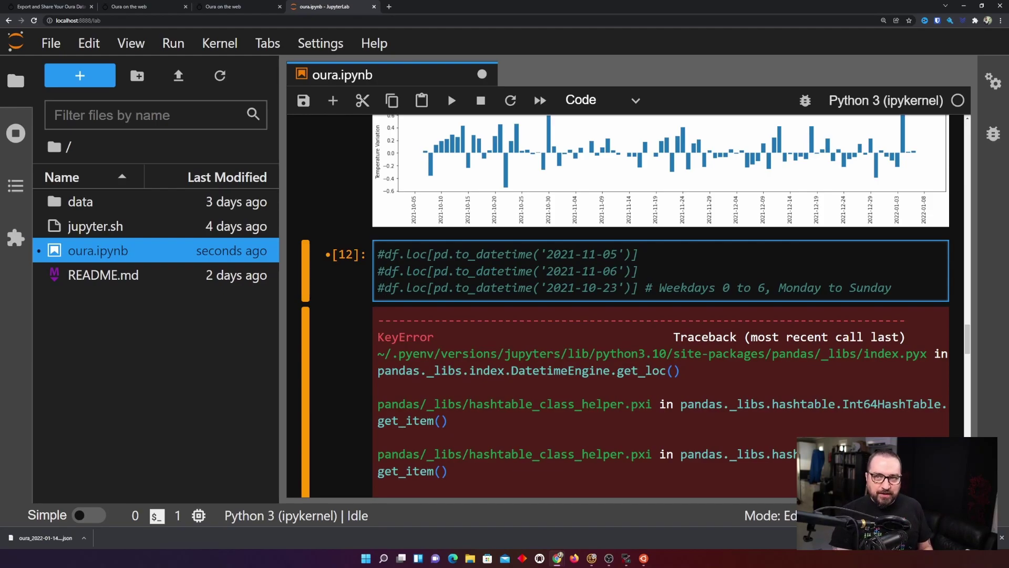
Uncomment the 2021-10-23 lookup line, save the notebook and run the cell
{"action": "key", "text": "Delete"}
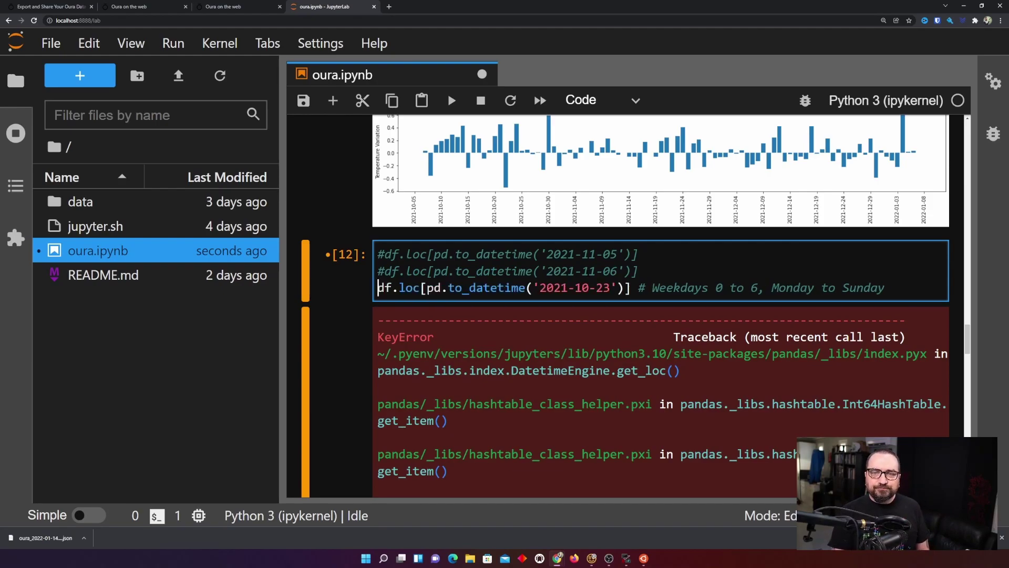
{"action": "key", "text": "ctrl+s"}
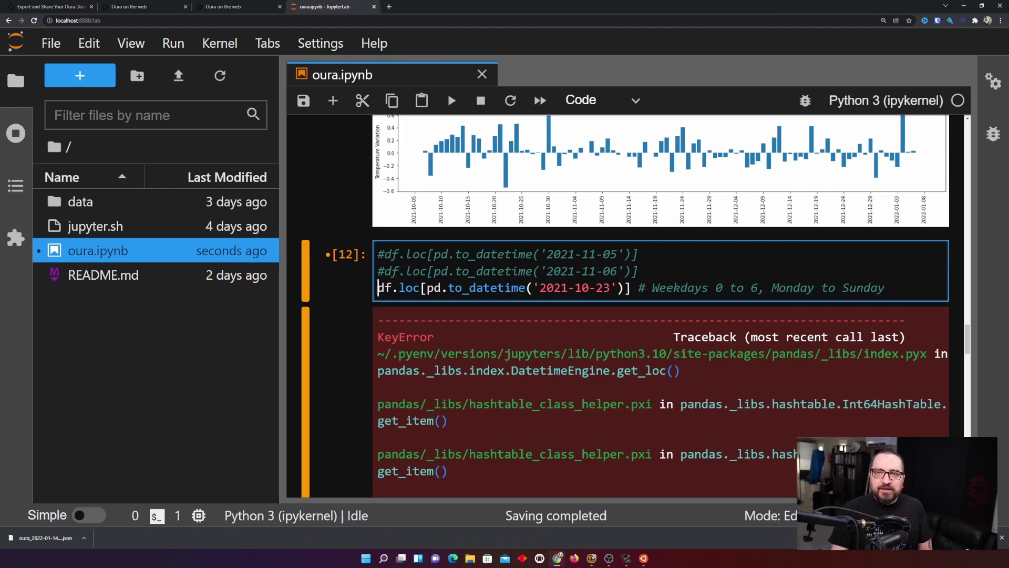
{"action": "scroll", "coordinate": [660, 316], "scroll_direction": "up", "scroll_amount": 5}
{"action": "scroll", "coordinate": [661, 316], "scroll_direction": "up", "scroll_amount": 5}
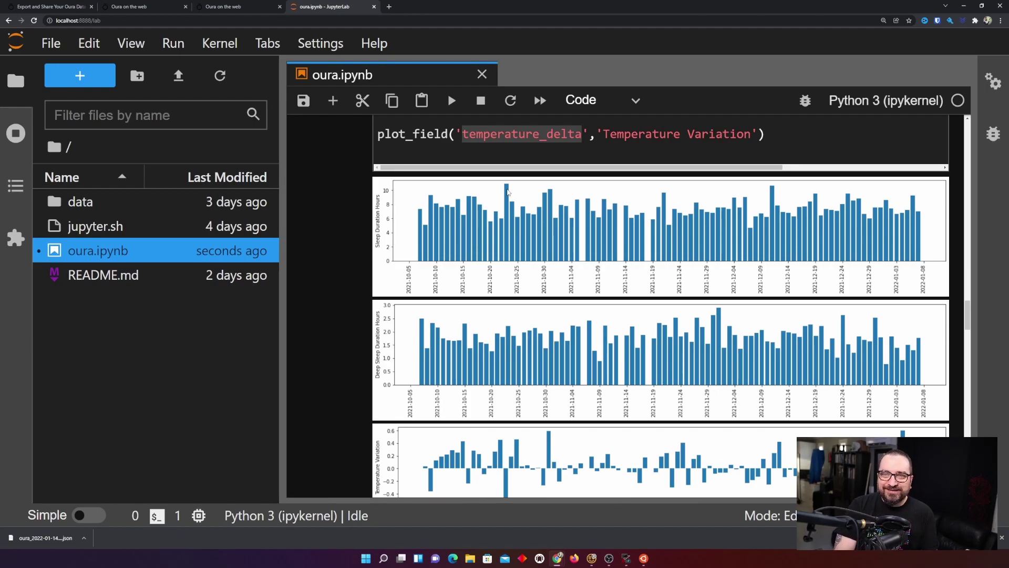
{"action": "scroll", "coordinate": [661, 315], "scroll_direction": "down", "scroll_amount": 3}
{"action": "scroll", "coordinate": [661, 316], "scroll_direction": "down", "scroll_amount": 3}
{"action": "scroll", "coordinate": [661, 315], "scroll_direction": "down", "scroll_amount": 3}
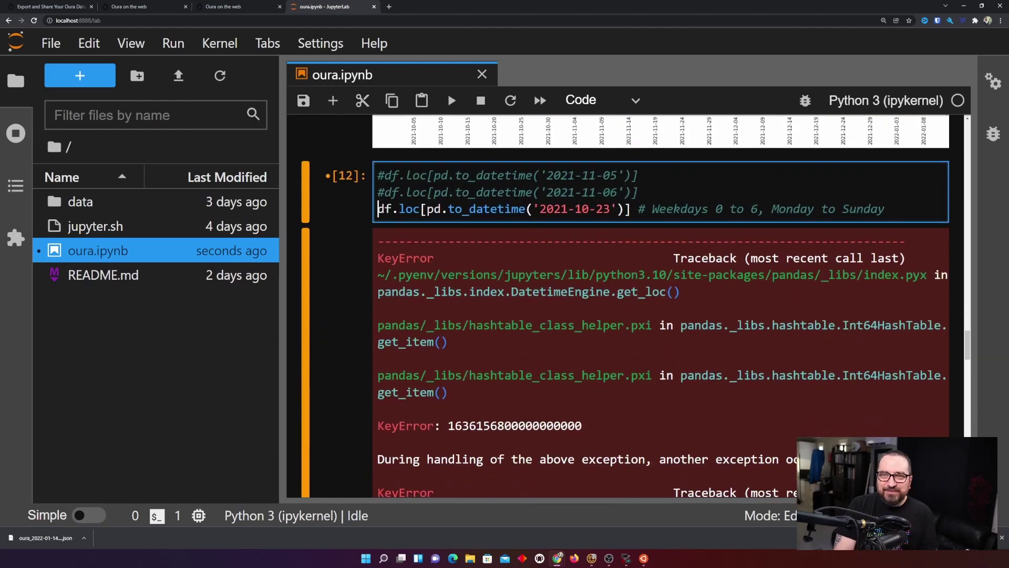
{"action": "left_click", "coordinate": [450, 98]}
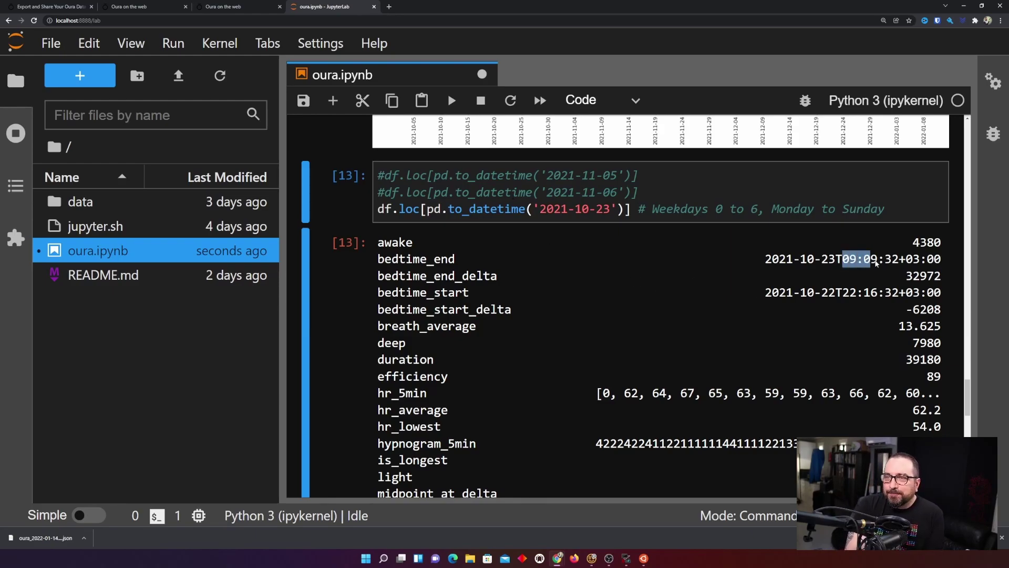
Highlight the bedtime start and end times and the 7980 deep sleep value in the output
{"action": "left_click_drag", "start_coordinate": [877, 262], "coordinate": [943, 265]}
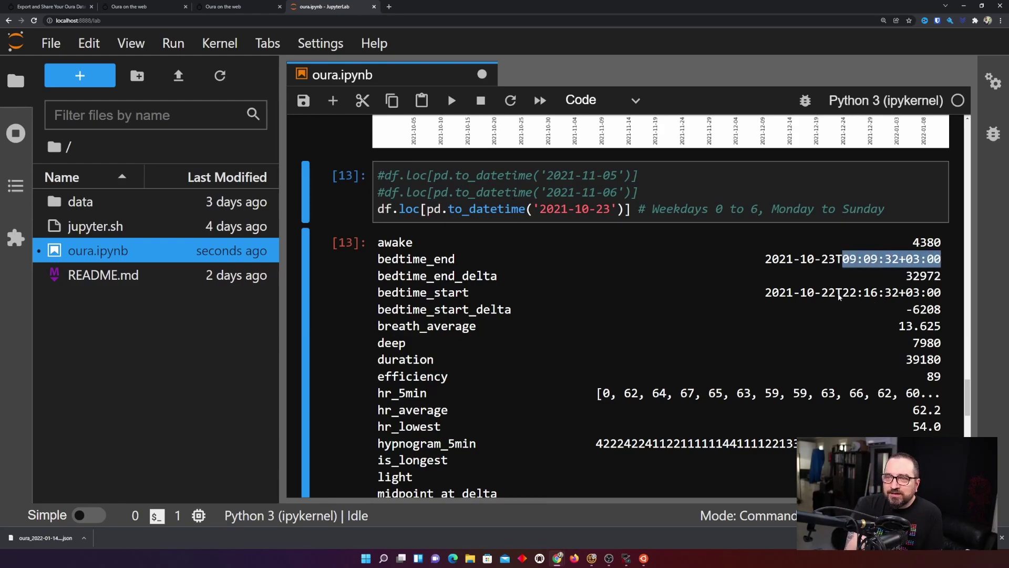
{"action": "left_click_drag", "start_coordinate": [842, 294], "coordinate": [937, 293]}
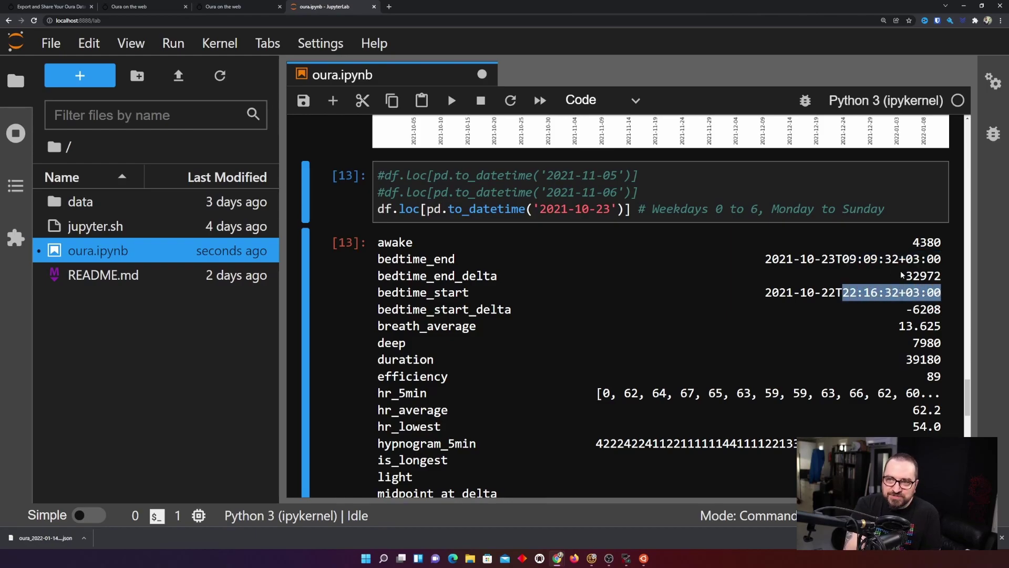
{"action": "left_click_drag", "start_coordinate": [844, 260], "coordinate": [943, 262]}
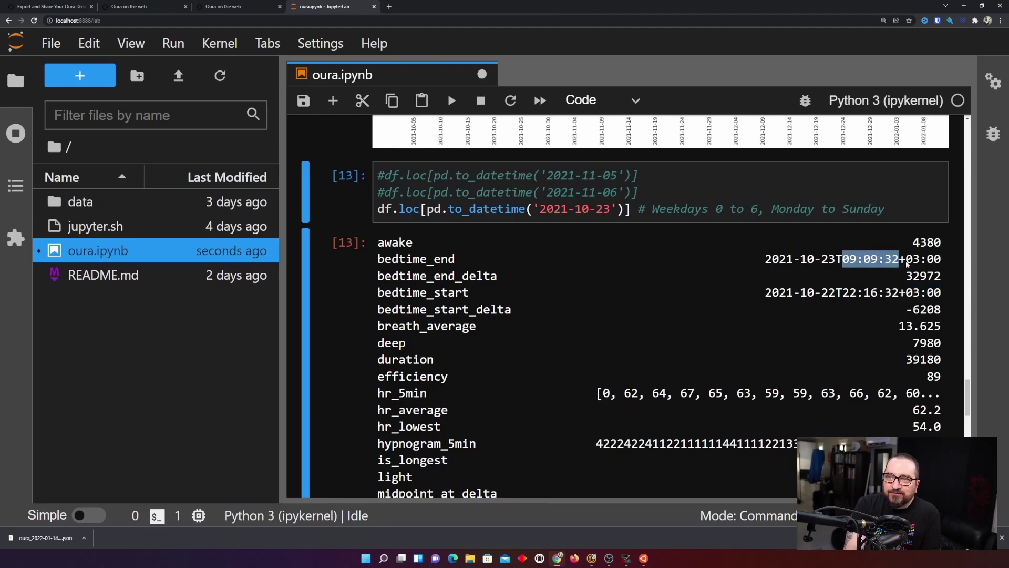
{"action": "scroll", "coordinate": [855, 280], "scroll_direction": "down", "scroll_amount": 3}
{"action": "scroll", "coordinate": [836, 288], "scroll_direction": "down", "scroll_amount": 2}
{"action": "scroll", "coordinate": [831, 291], "scroll_direction": "down", "scroll_amount": 3}
{"action": "scroll", "coordinate": [831, 292], "scroll_direction": "down", "scroll_amount": 2}
{"action": "scroll", "coordinate": [831, 292], "scroll_direction": "down", "scroll_amount": 2}
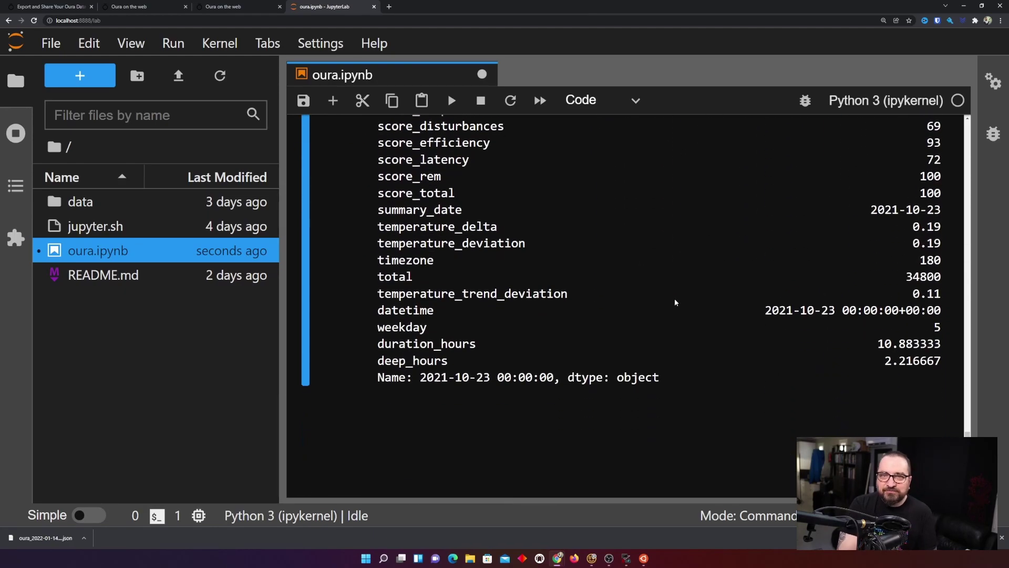
{"action": "scroll", "coordinate": [675, 302], "scroll_direction": "up", "scroll_amount": 5}
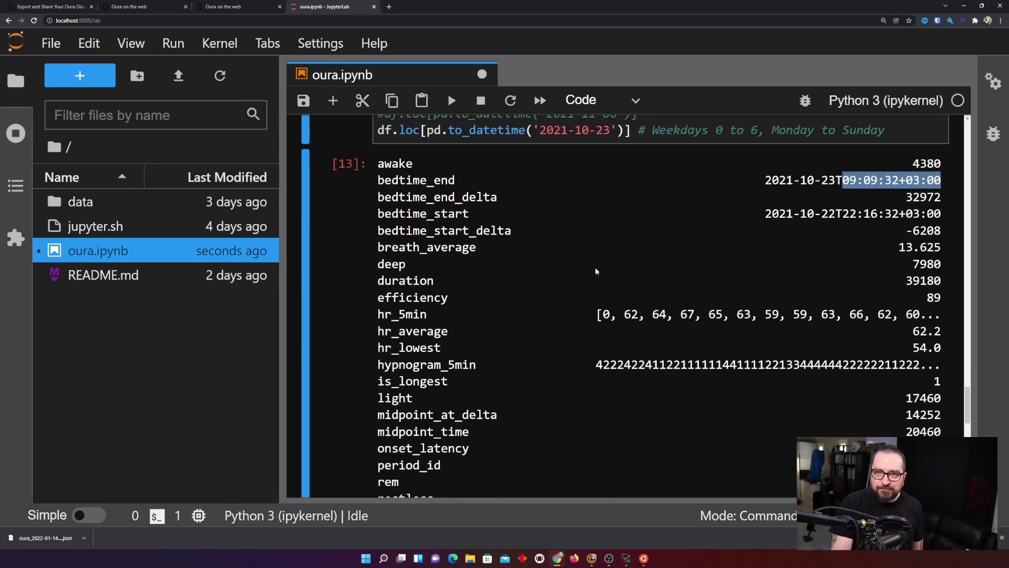
{"action": "double_click", "coordinate": [922, 264]}
{"action": "scroll", "coordinate": [867, 268], "scroll_direction": "up", "scroll_amount": 5}
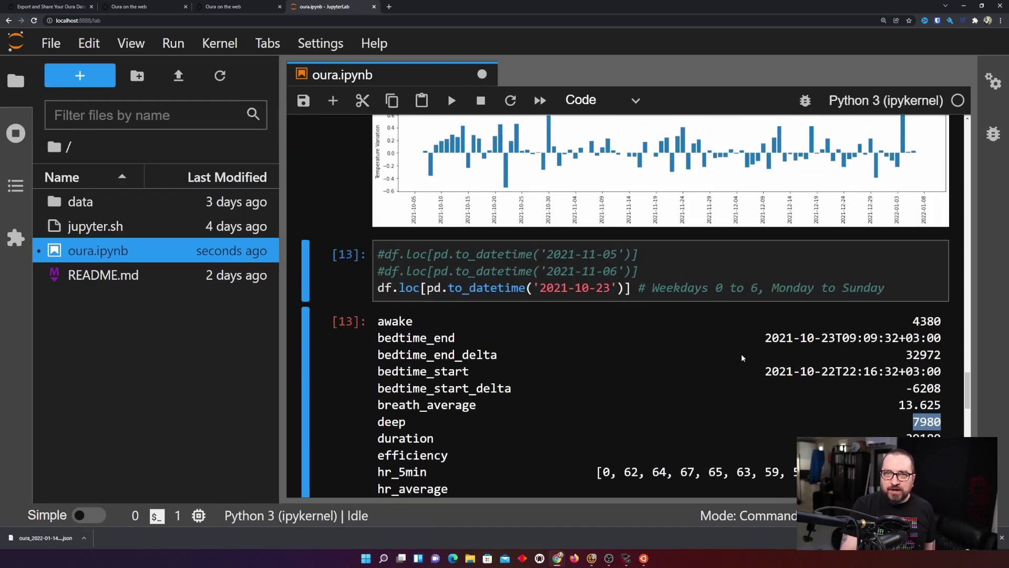
{"action": "scroll", "coordinate": [741, 356], "scroll_direction": "up", "scroll_amount": 5}
{"action": "scroll", "coordinate": [741, 357], "scroll_direction": "up", "scroll_amount": 4}
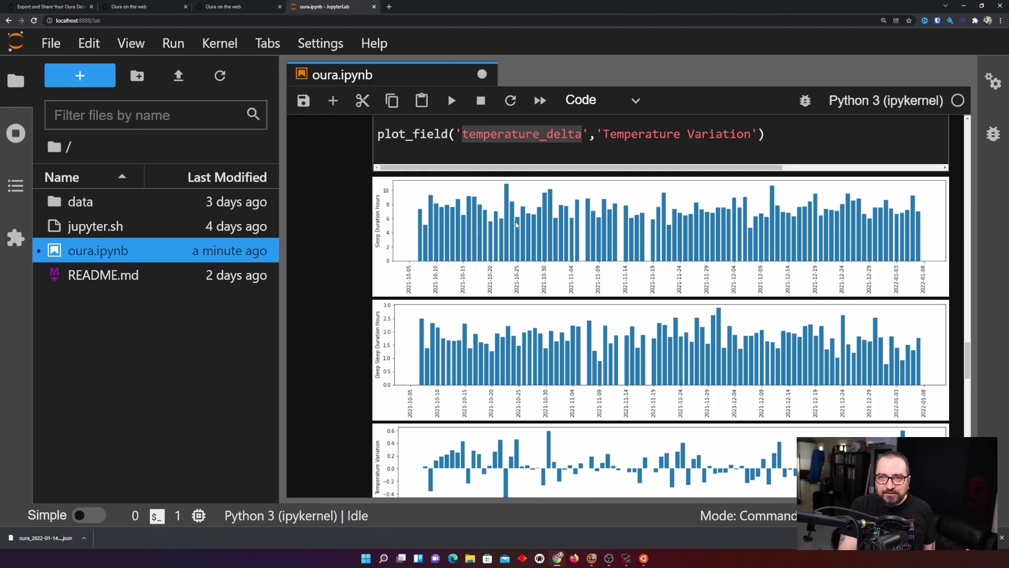
{"action": "scroll", "coordinate": [552, 315], "scroll_direction": "down", "scroll_amount": 10}
{"action": "scroll", "coordinate": [552, 316], "scroll_direction": "down", "scroll_amount": 6}
{"action": "scroll", "coordinate": [552, 339], "scroll_direction": "down", "scroll_amount": 3}
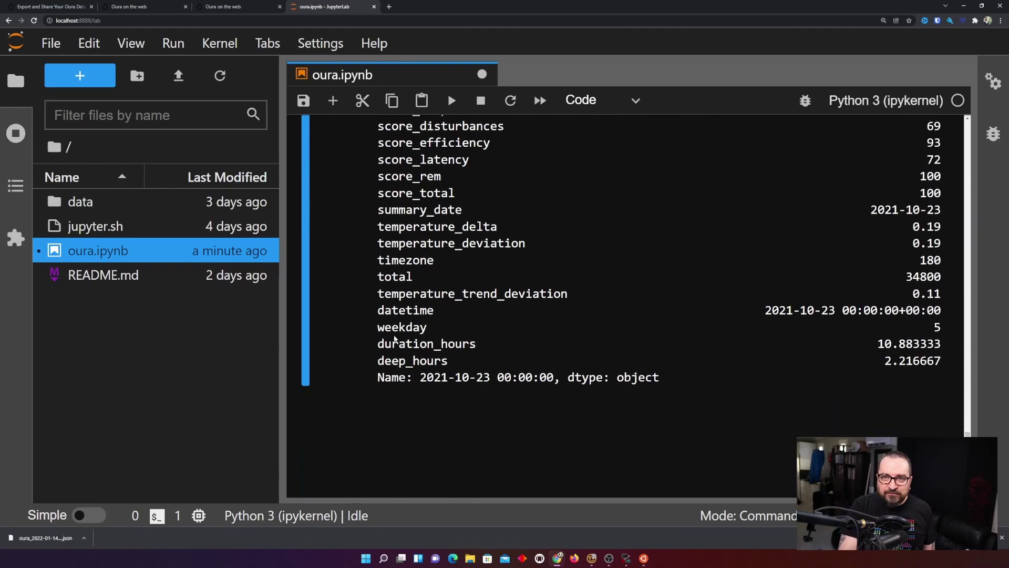
{"action": "left_click_drag", "start_coordinate": [379, 326], "coordinate": [924, 328]}
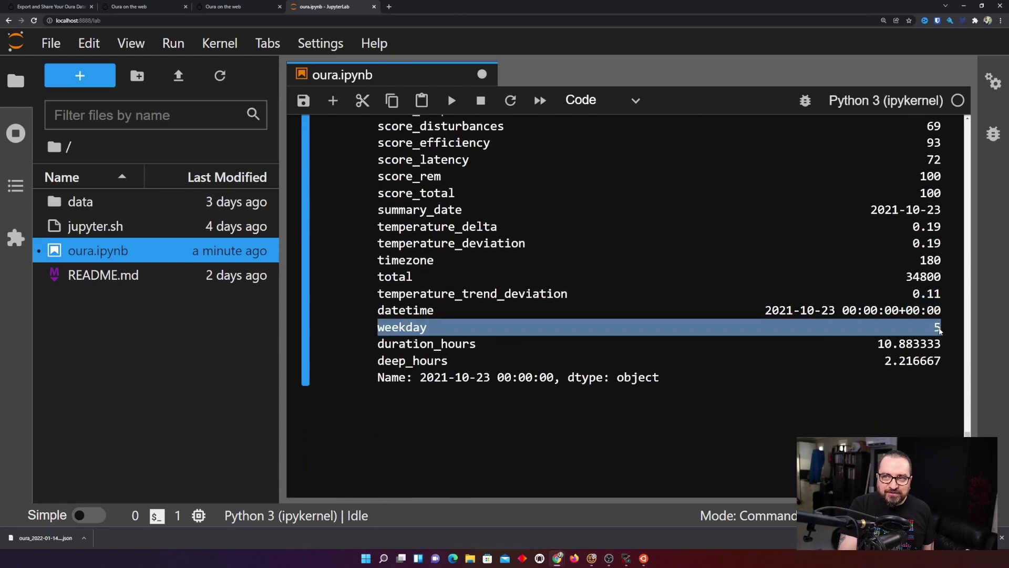
{"action": "scroll", "coordinate": [867, 332], "scroll_direction": "up", "scroll_amount": 8}
{"action": "scroll", "coordinate": [867, 332], "scroll_direction": "up", "scroll_amount": 8}
{"action": "scroll", "coordinate": [867, 331], "scroll_direction": "up", "scroll_amount": 3}
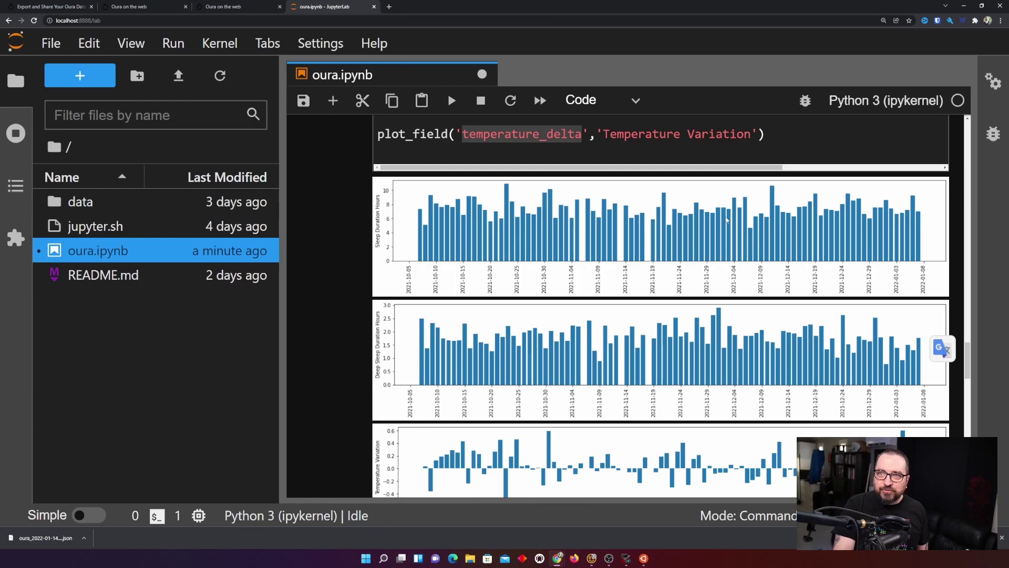
{"action": "scroll", "coordinate": [727, 222], "scroll_direction": "down", "scroll_amount": 8}
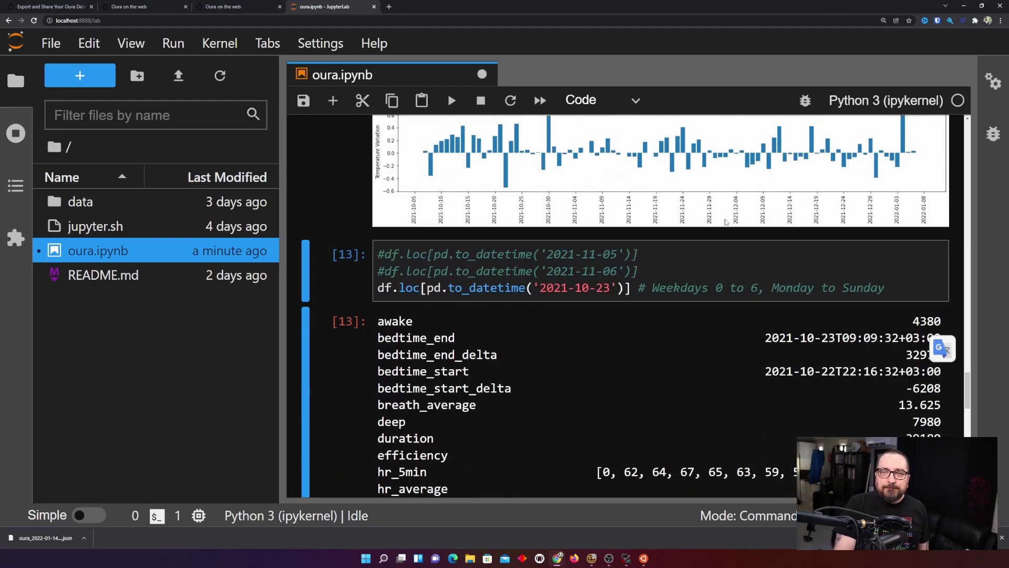
{"action": "scroll", "coordinate": [726, 222], "scroll_direction": "down", "scroll_amount": 5}
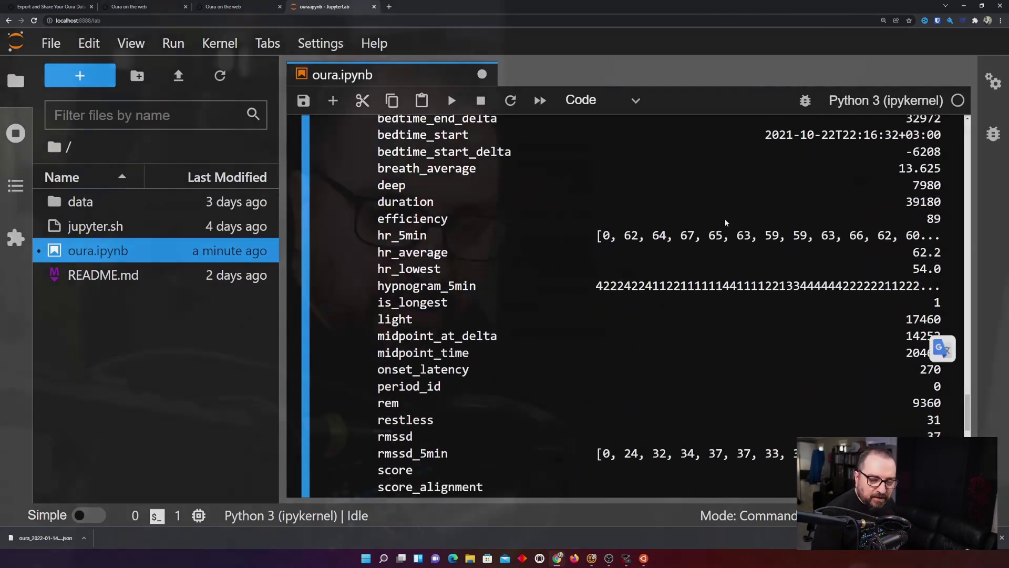